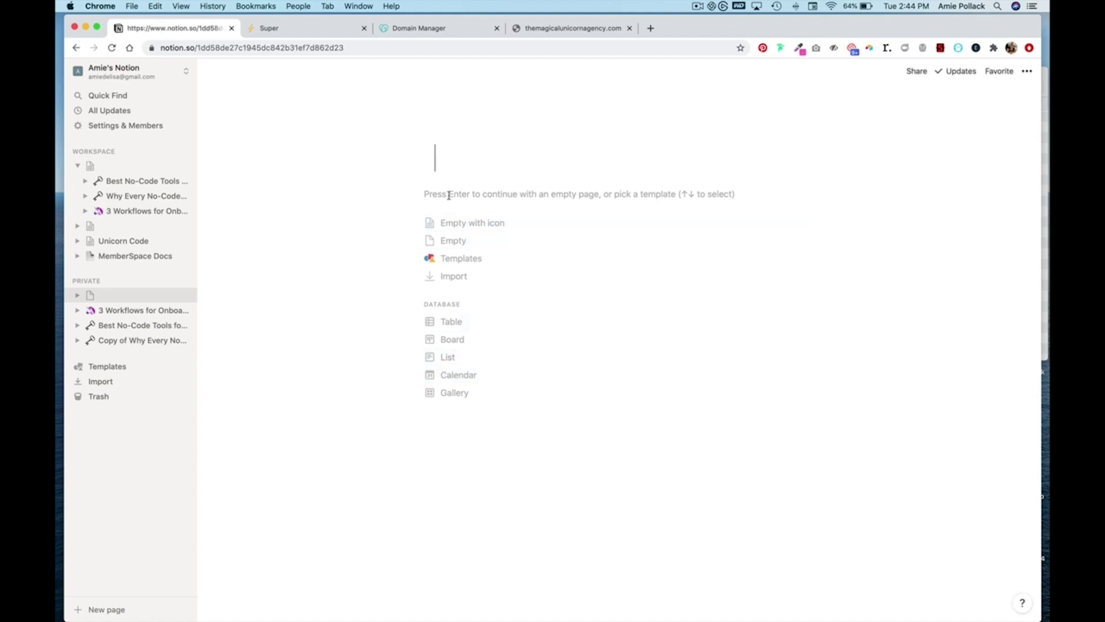
- Insert the TMUA_Logo_Notion.png logo as an image block at the top of the empty page
{"action": "key", "text": "Return"}
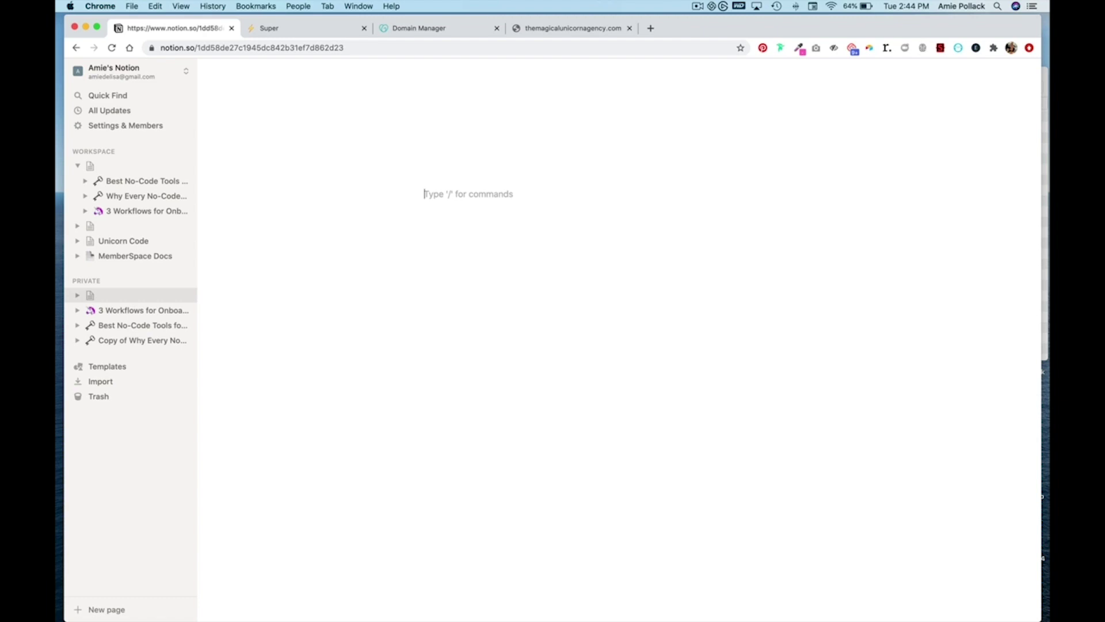
{"action": "type", "text": "/"}
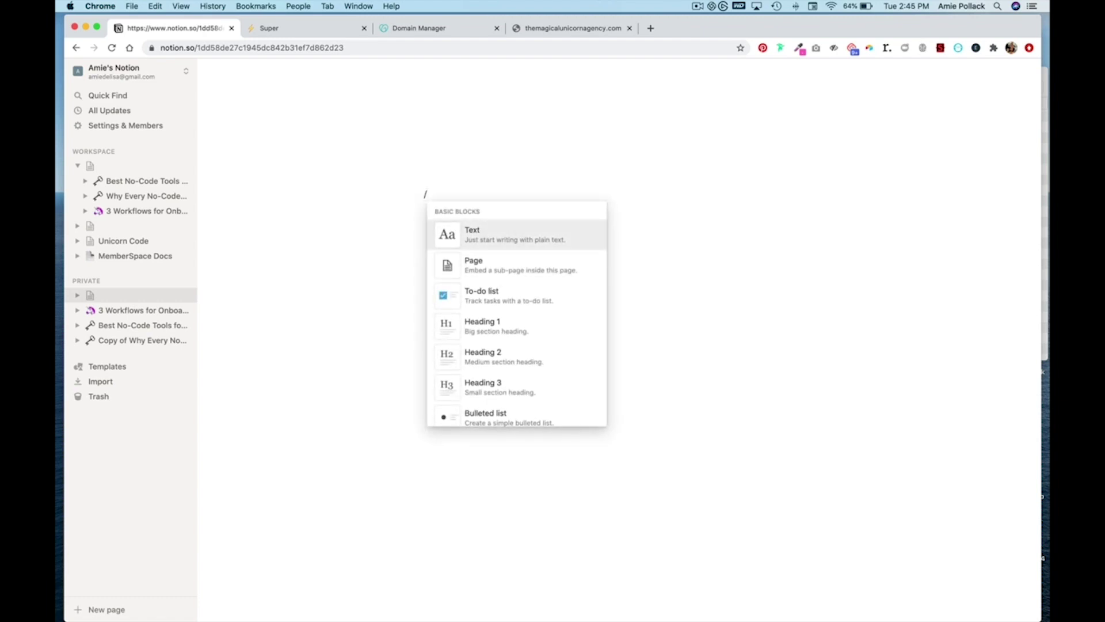
{"action": "type", "text": "image"}
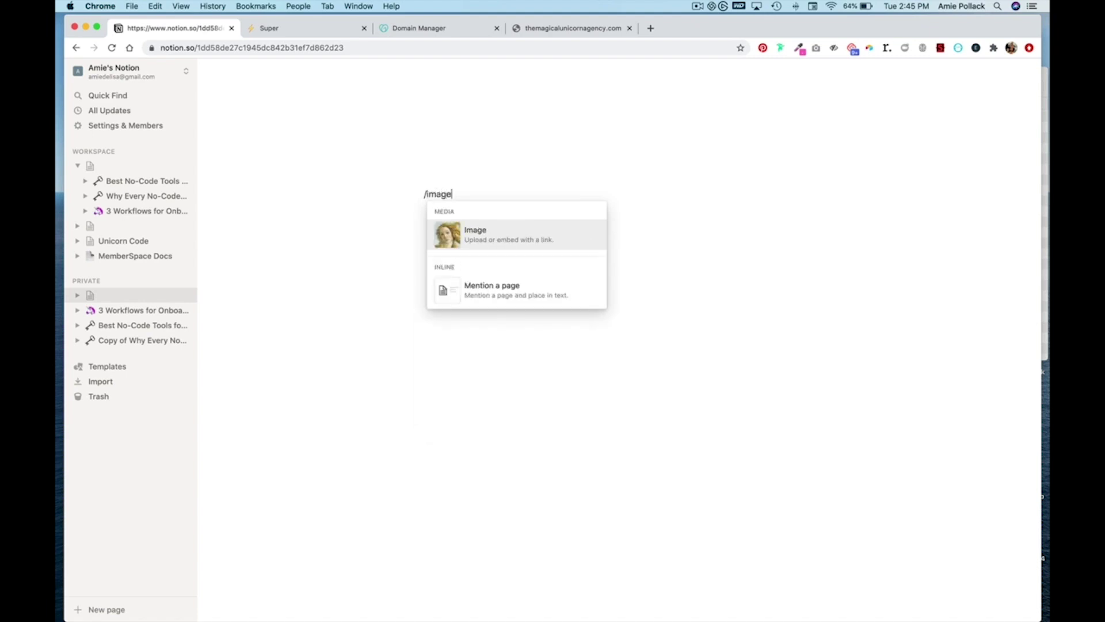
{"action": "key", "text": "Return"}
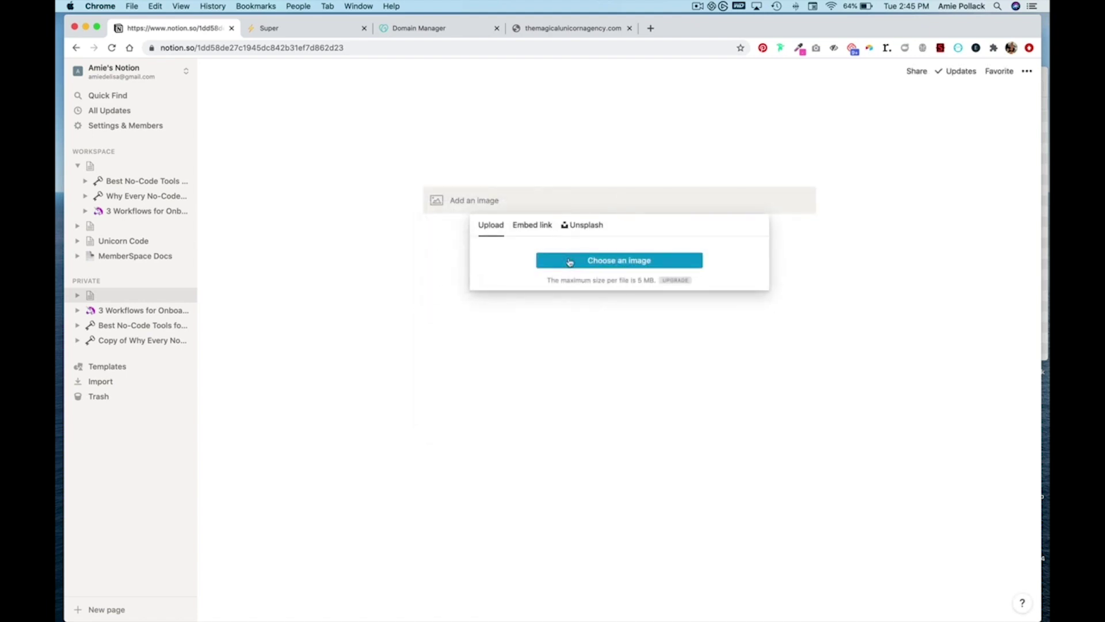
{"action": "left_click", "coordinate": [569, 262]}
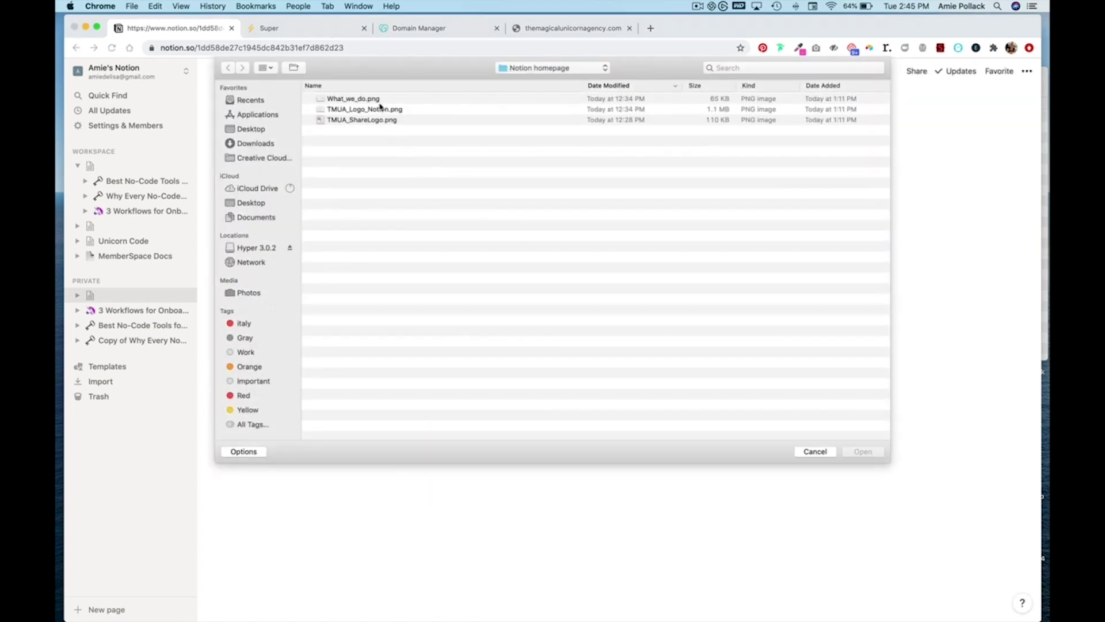
{"action": "left_click", "coordinate": [379, 109]}
{"action": "key", "text": "Return"}
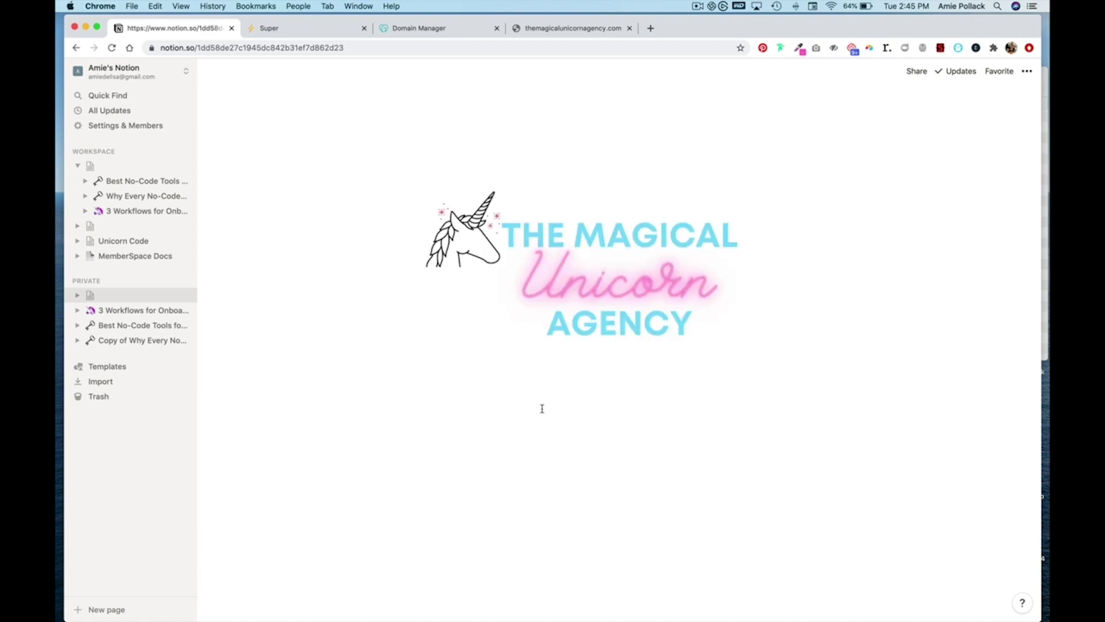
{"action": "left_click", "coordinate": [495, 386]}
- Type the tagline 'Creating solutions you won't believe exist with a community of designers, no-code technologists, and a lot of coffee.'
{"action": "type", "text": "Creating "}
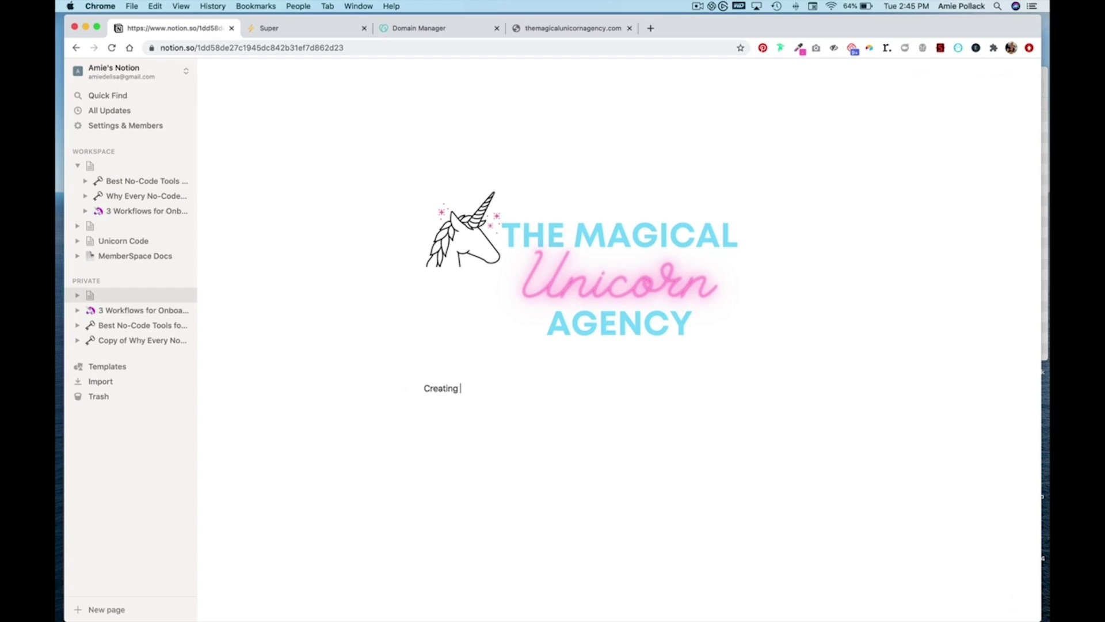
{"action": "type", "text": "solutions you won't belie"}
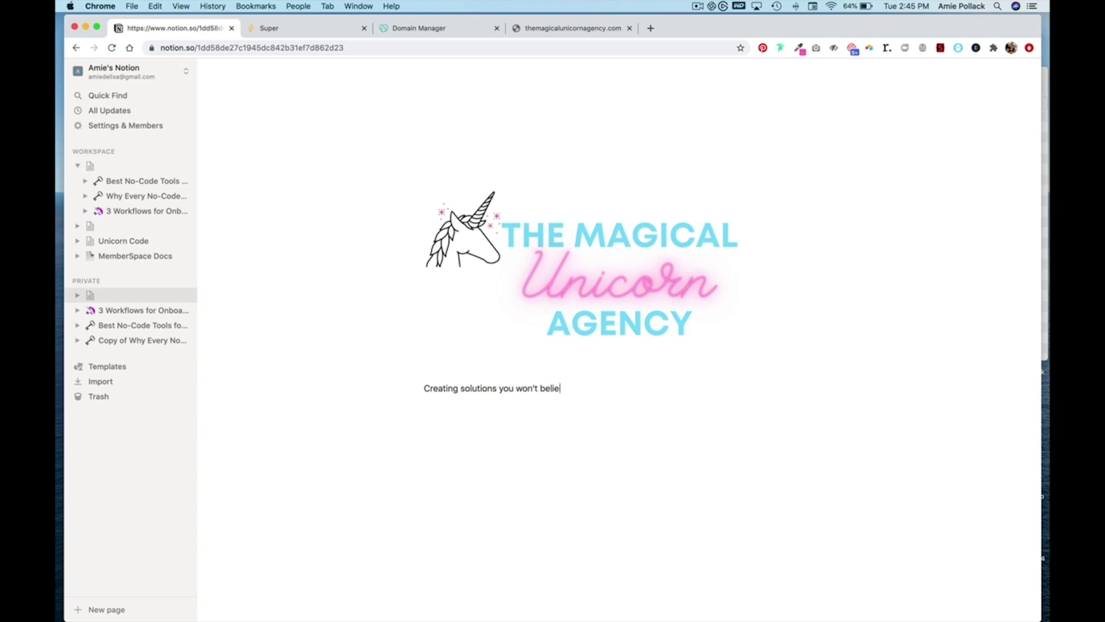
{"action": "type", "text": "ve exist with a community"}
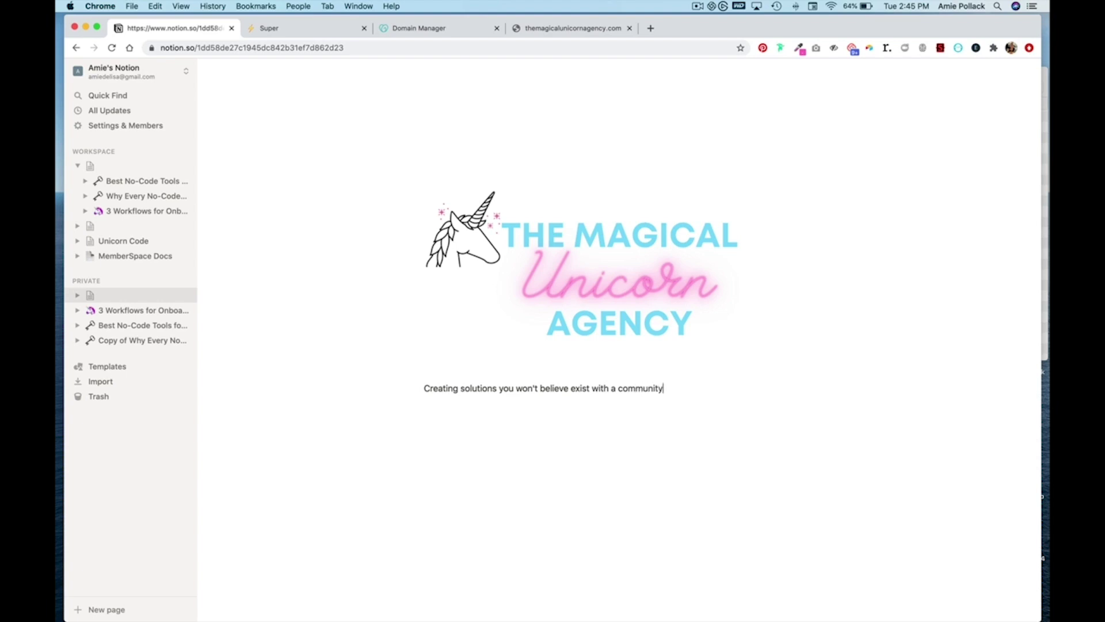
{"action": "type", "text": " of designers, no-code techn"}
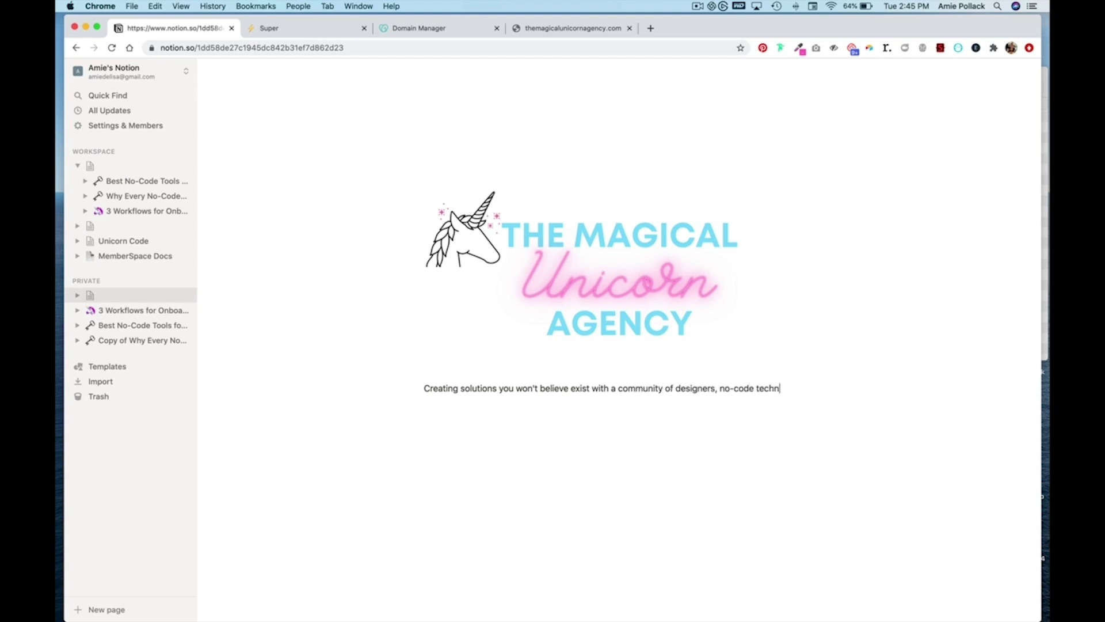
{"action": "type", "text": "ologists, and a lot of cof"}
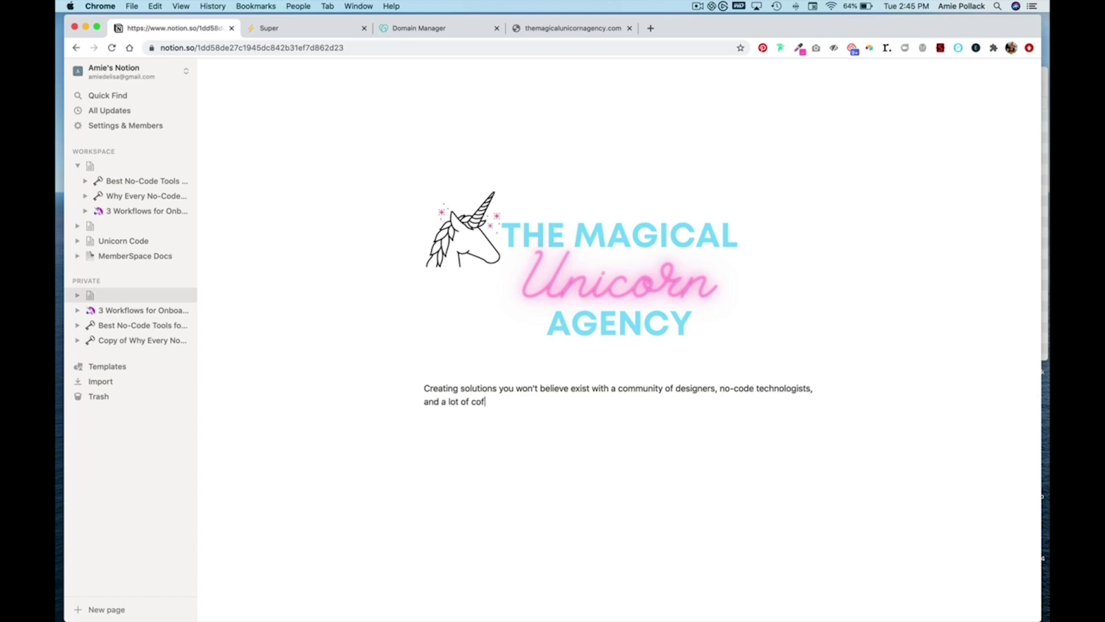
{"action": "type", "text": "ee"}
{"action": "key", "text": "BackSpace"}
{"action": "key", "text": "BackSpace"}
- Turn the tagline paragraph into a Heading 2, correcting an initial Heading 1 choice
{"action": "left_click_drag", "start_coordinate": [503, 403], "coordinate": [426, 389]}
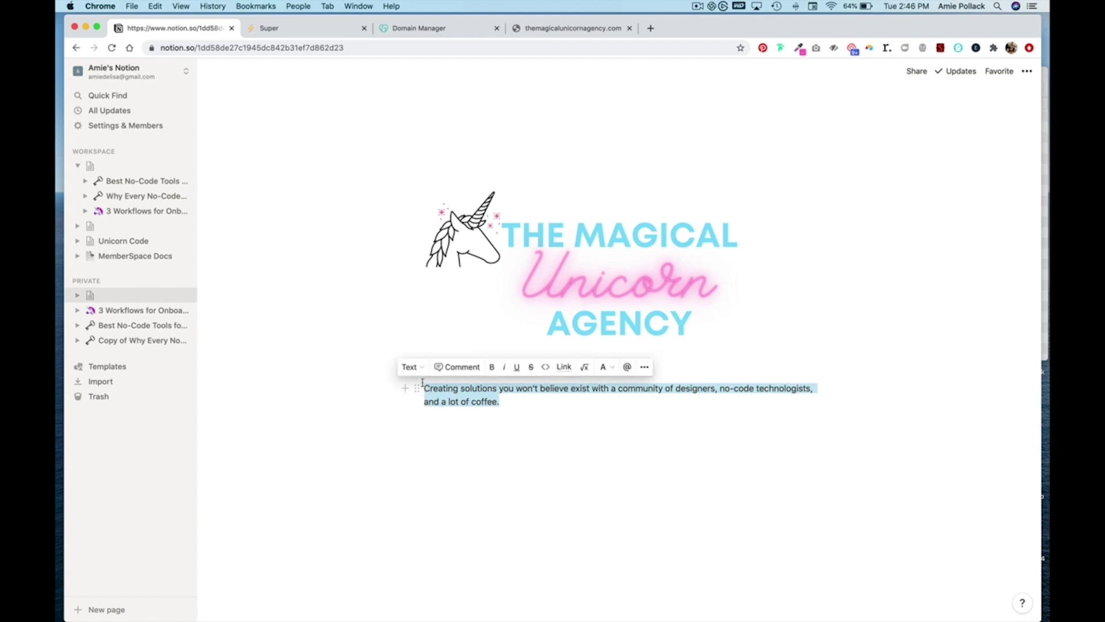
{"action": "left_click", "coordinate": [409, 368]}
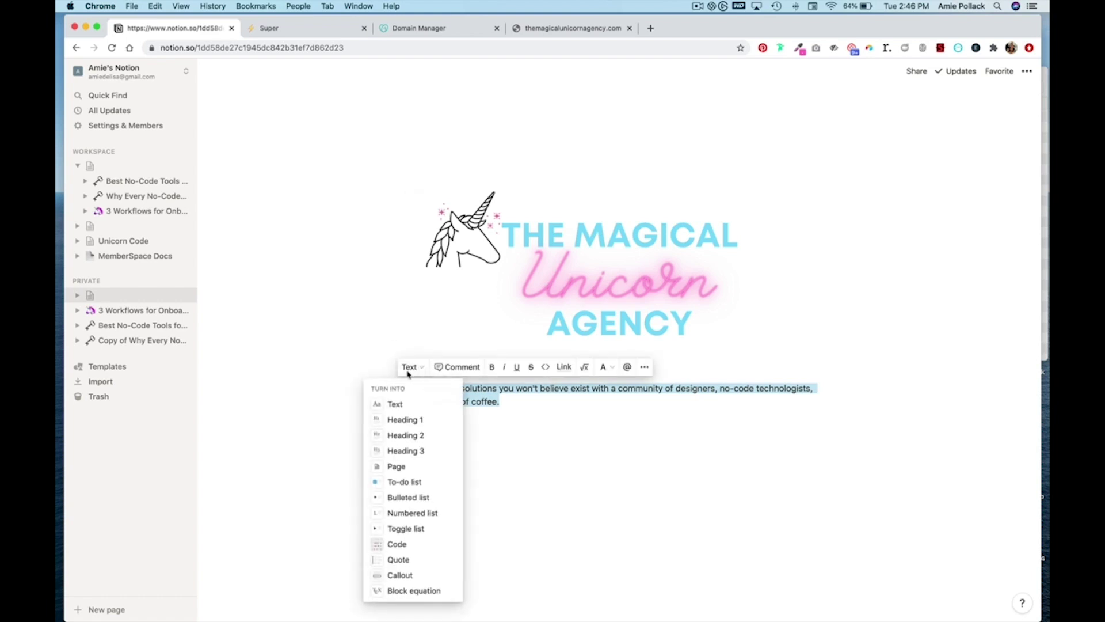
{"action": "left_click", "coordinate": [423, 427]}
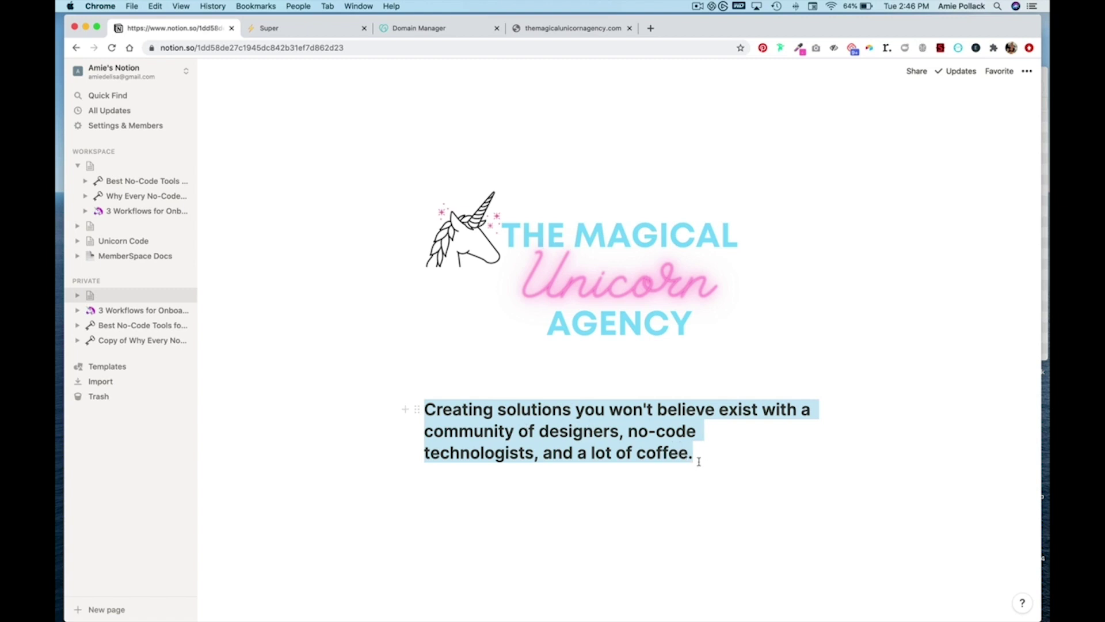
{"action": "left_click", "coordinate": [417, 410]}
{"action": "mouse_move", "coordinate": [340, 381]}
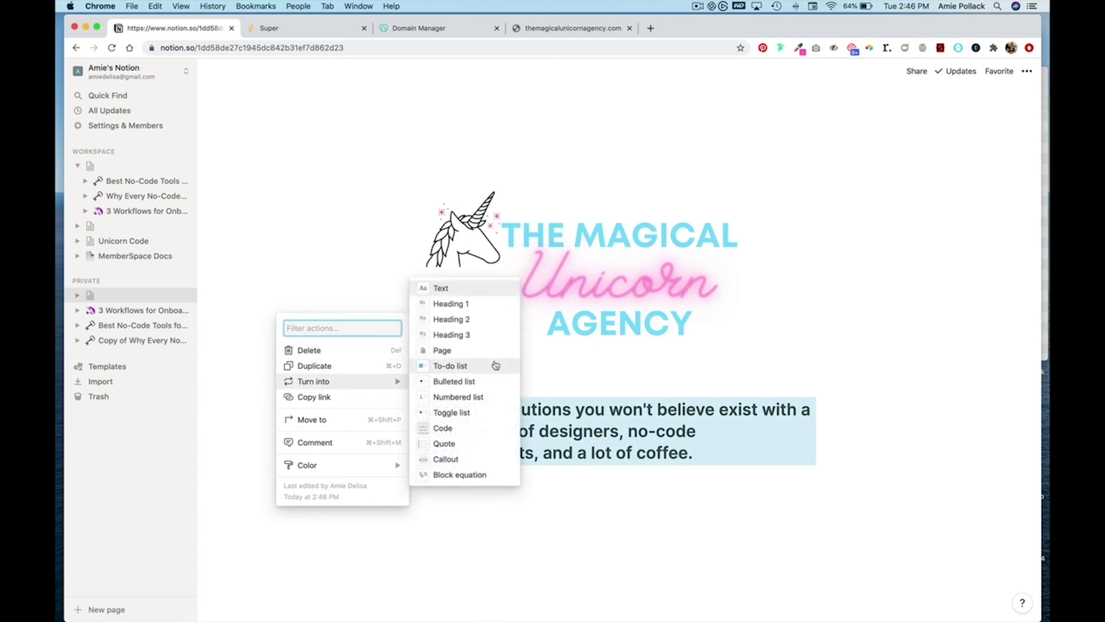
{"action": "left_click", "coordinate": [480, 319]}
{"action": "left_click", "coordinate": [784, 412]}
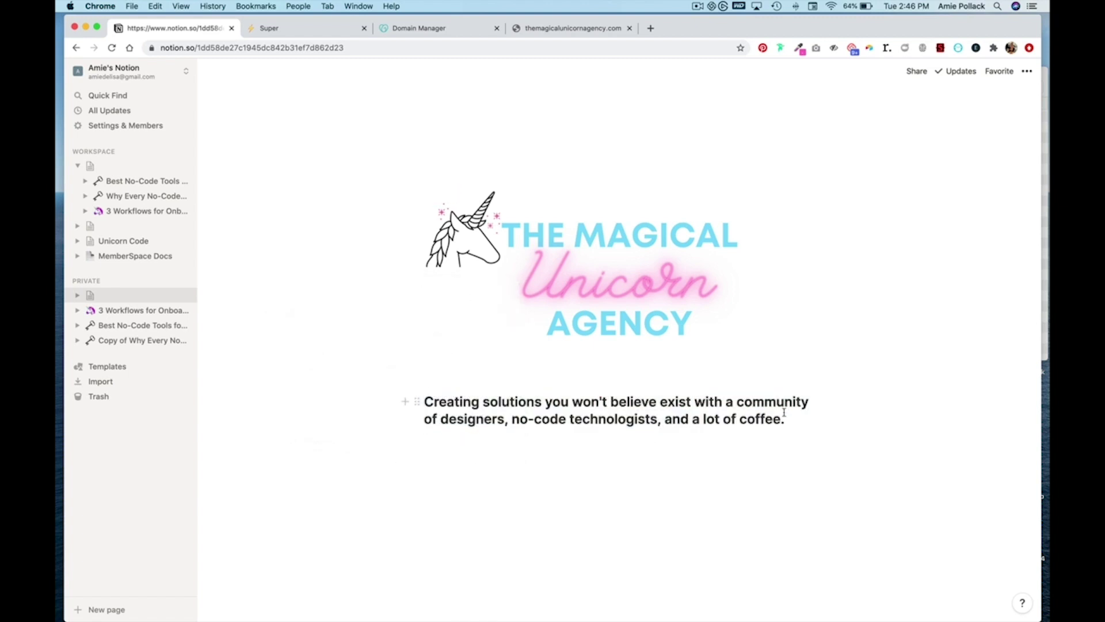
- Give the word 'community' in the tagline a pink background
{"action": "left_click_drag", "start_coordinate": [737, 401], "coordinate": [807, 403]}
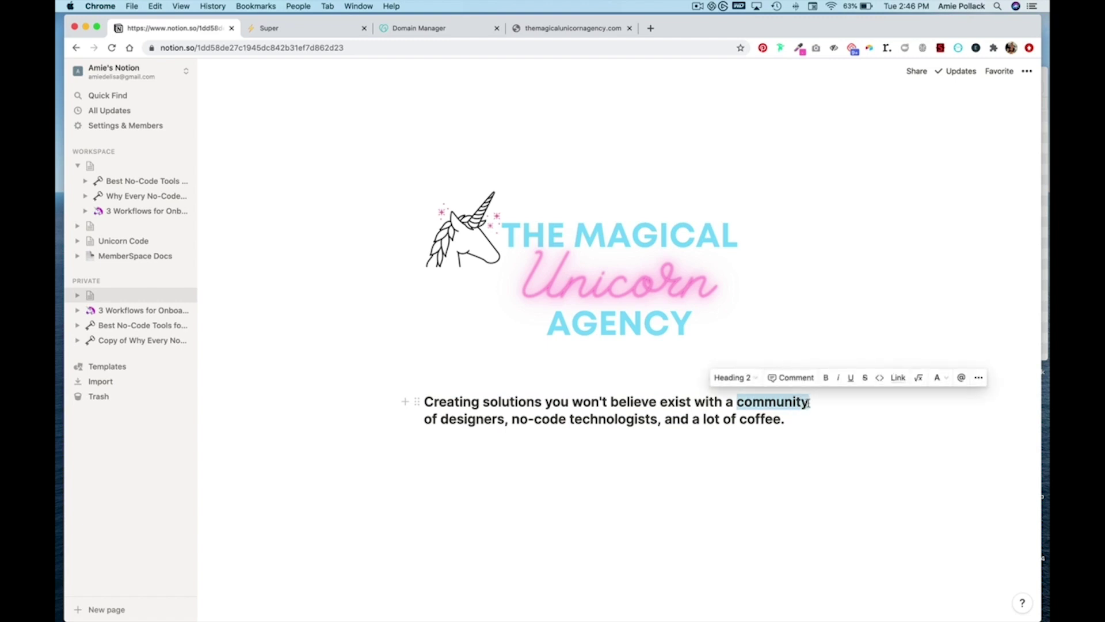
{"action": "left_click", "coordinate": [938, 377]}
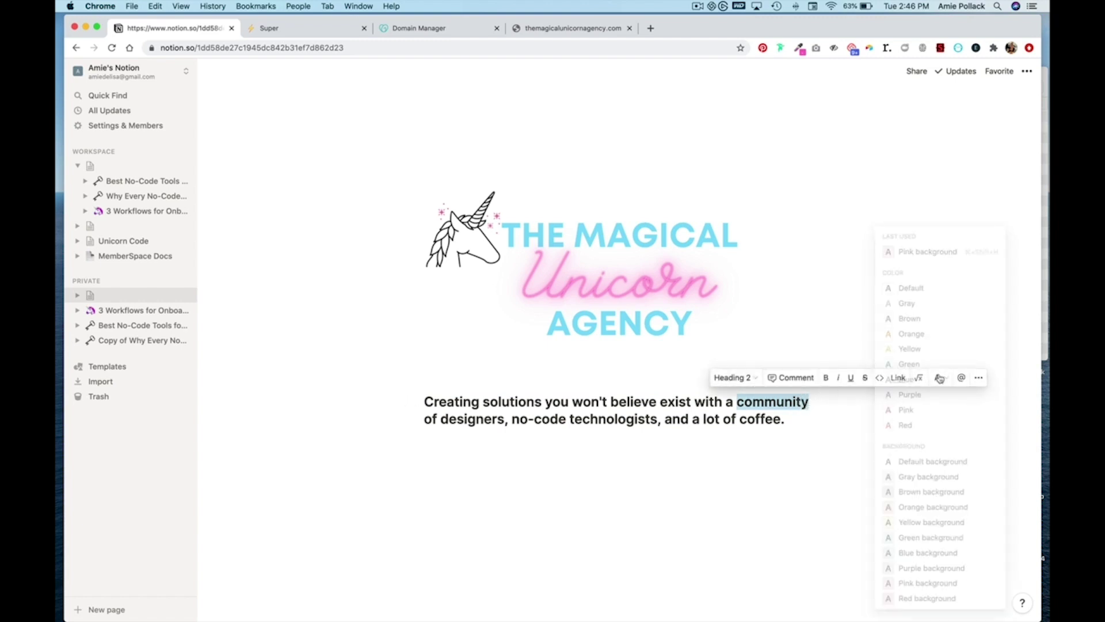
{"action": "left_click", "coordinate": [917, 253]}
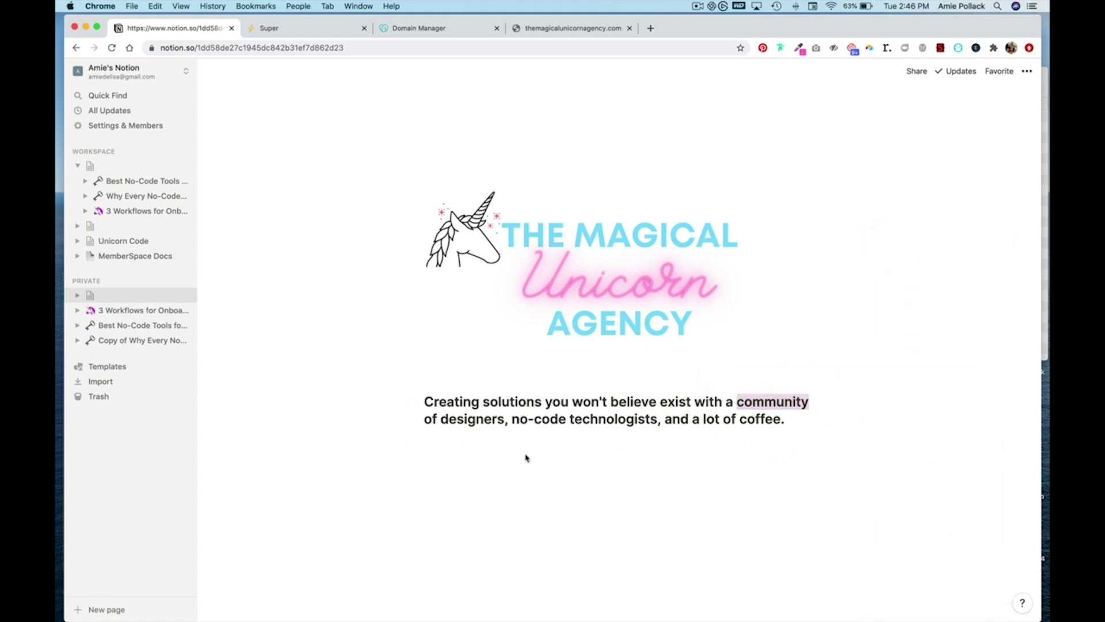
{"action": "key", "text": "Return"}
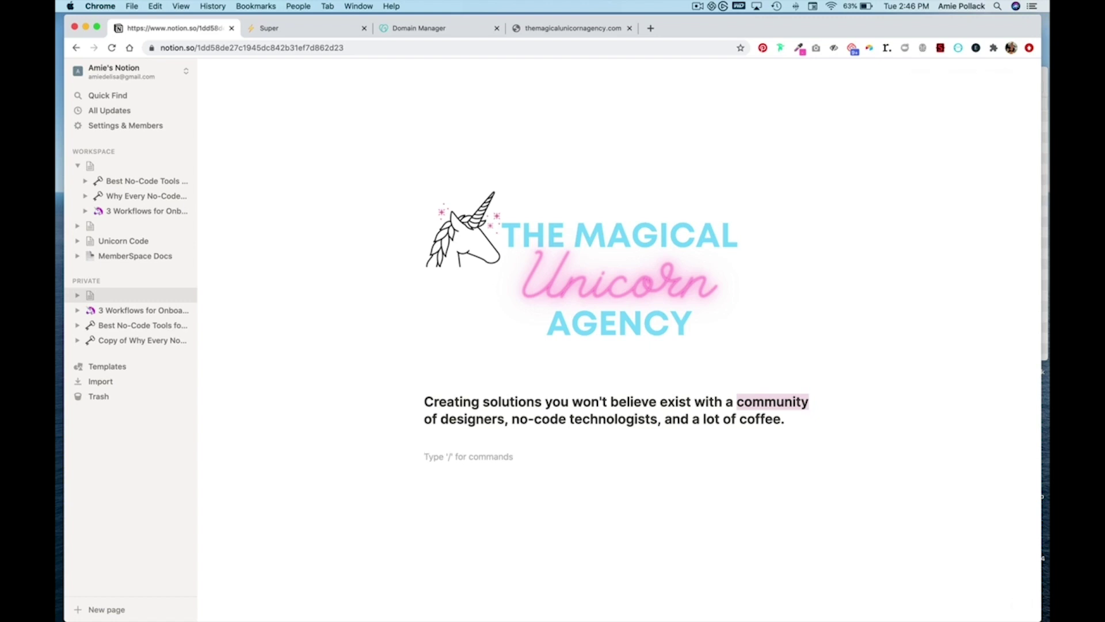
- Add a 'What We Do' line below the tagline and make it a Heading 3
{"action": "key", "text": "Return"}
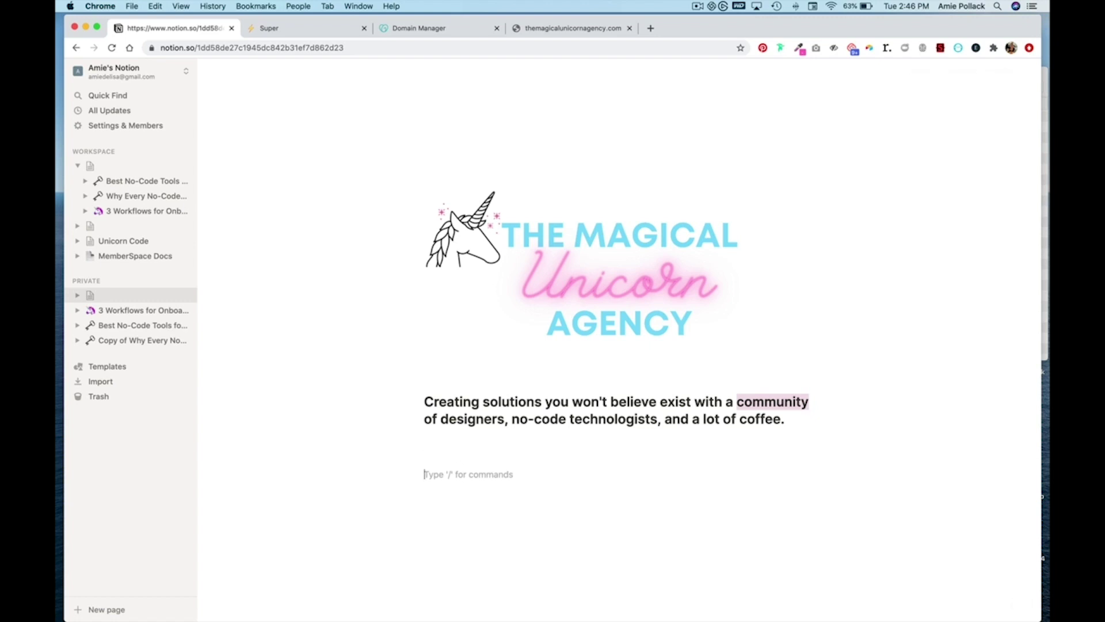
{"action": "type", "text": "What We Do"}
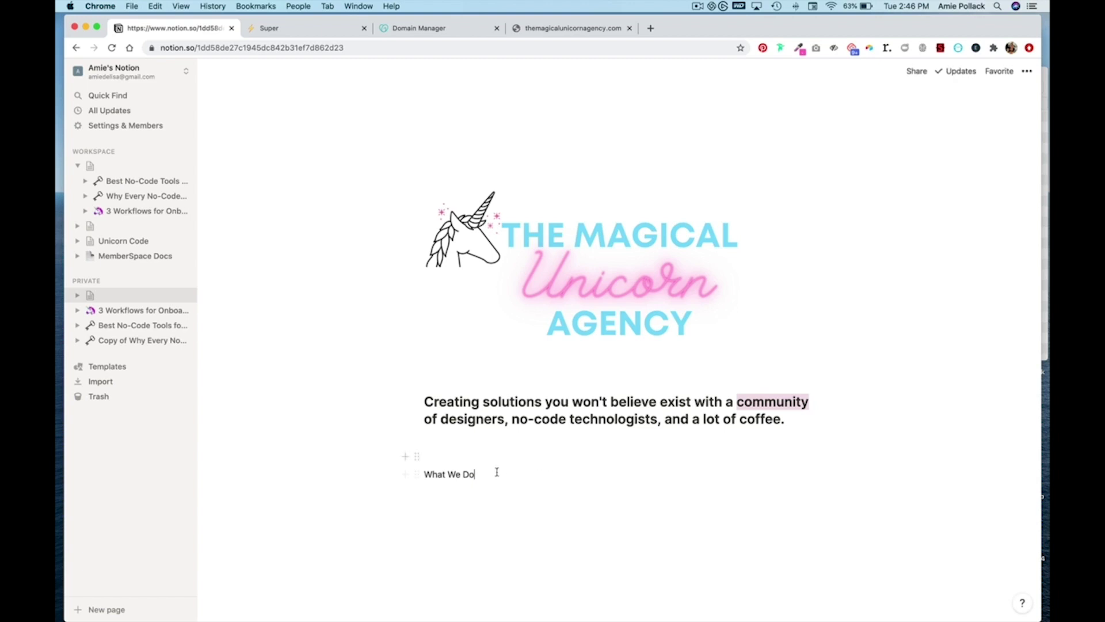
{"action": "left_click_drag", "start_coordinate": [489, 472], "coordinate": [424, 473]}
{"action": "left_click", "coordinate": [409, 453]}
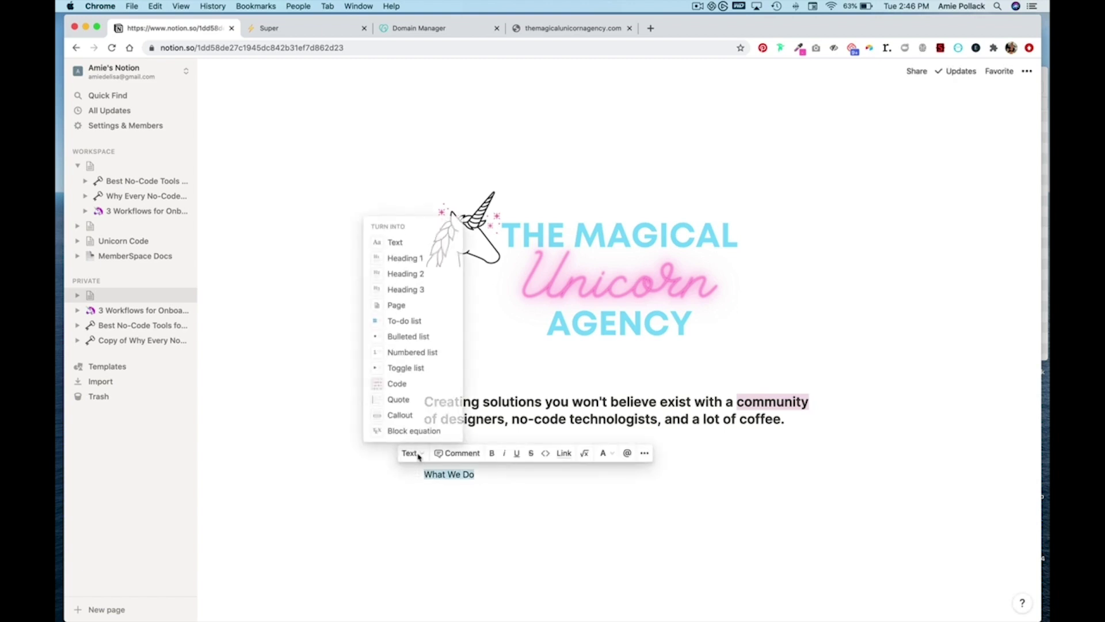
{"action": "left_click", "coordinate": [426, 290]}
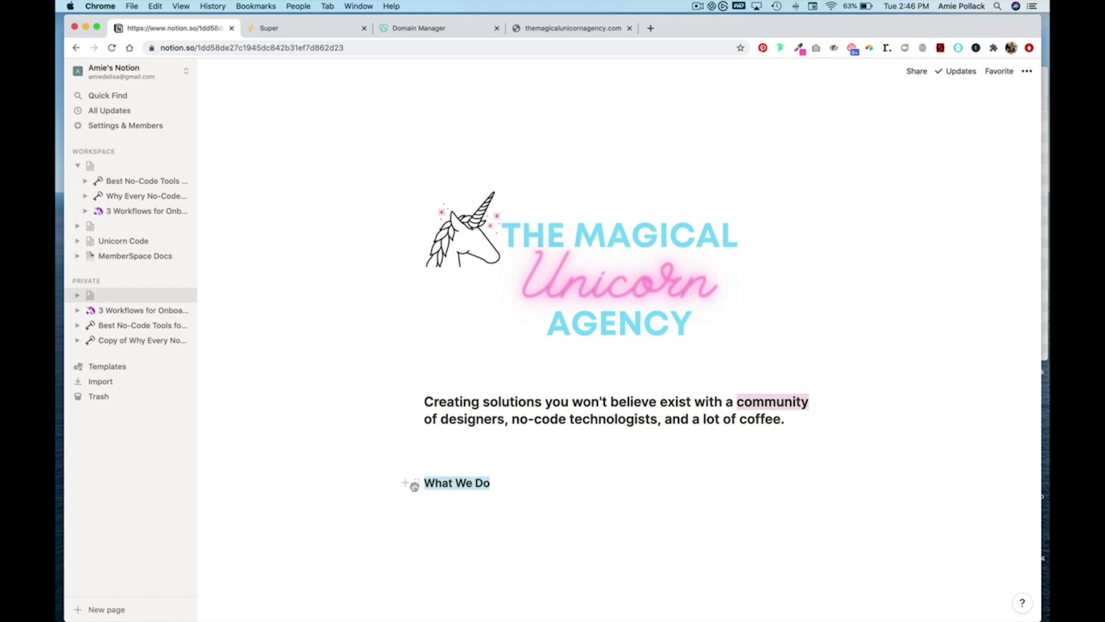
- Put a narrow empty column beside 'What We Do' to shift the heading right
{"action": "left_click", "coordinate": [435, 514]}
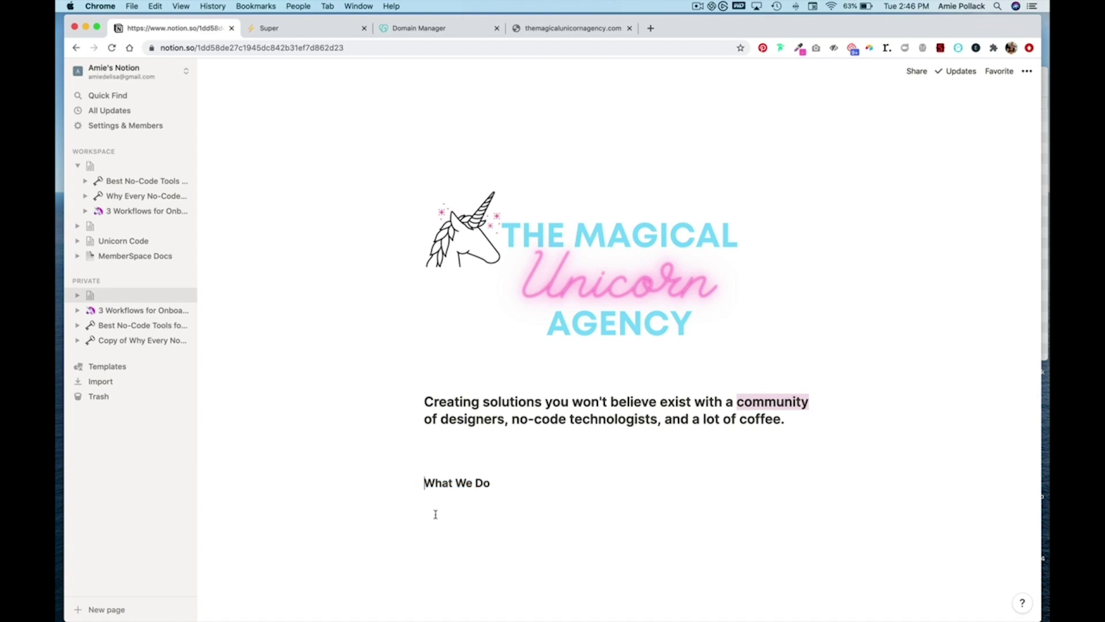
{"action": "left_click_drag", "start_coordinate": [417, 502], "coordinate": [397, 483]}
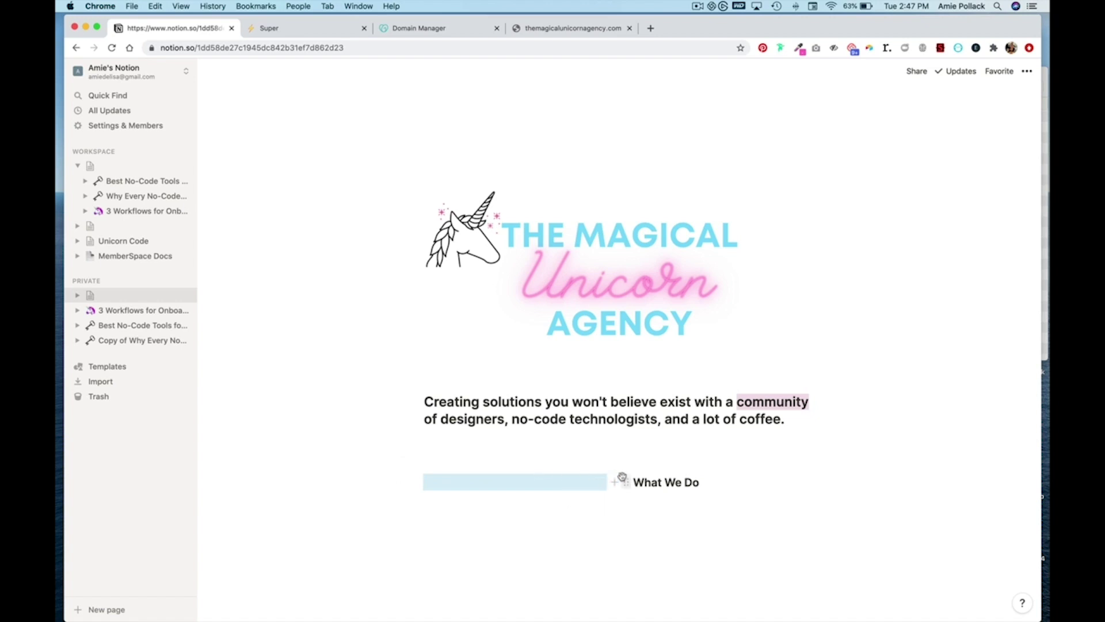
{"action": "left_click_drag", "start_coordinate": [614, 496], "coordinate": [564, 496]}
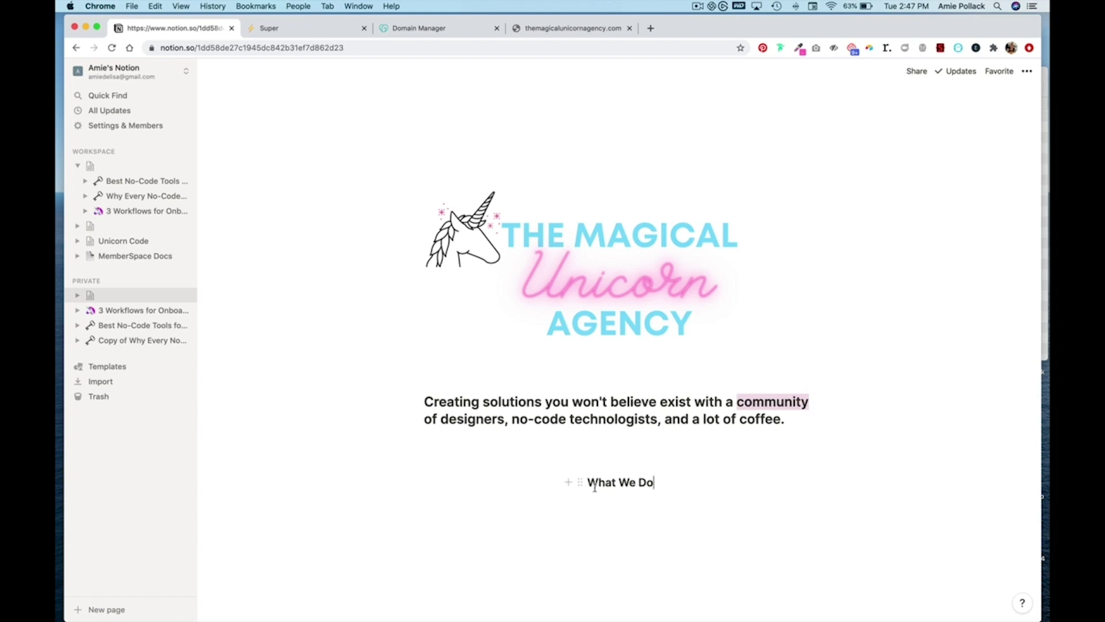
- Insert the What_we_do.png service-icons image below 'What We Do' using /im
{"action": "left_click", "coordinate": [681, 497]}
{"action": "key", "text": "Return"}
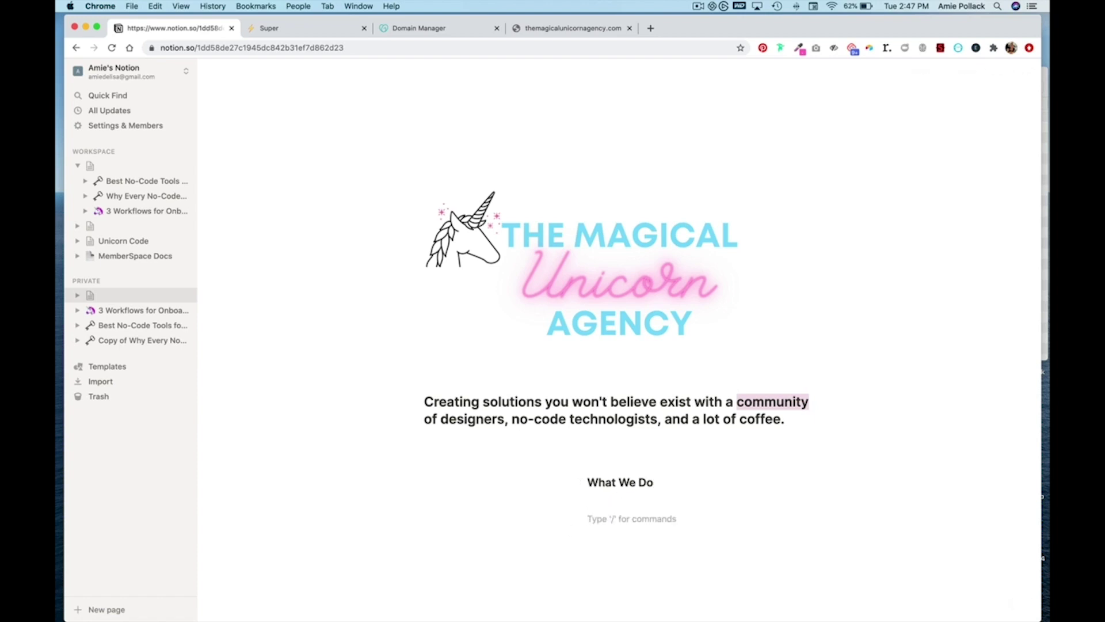
{"action": "type", "text": "/im"}
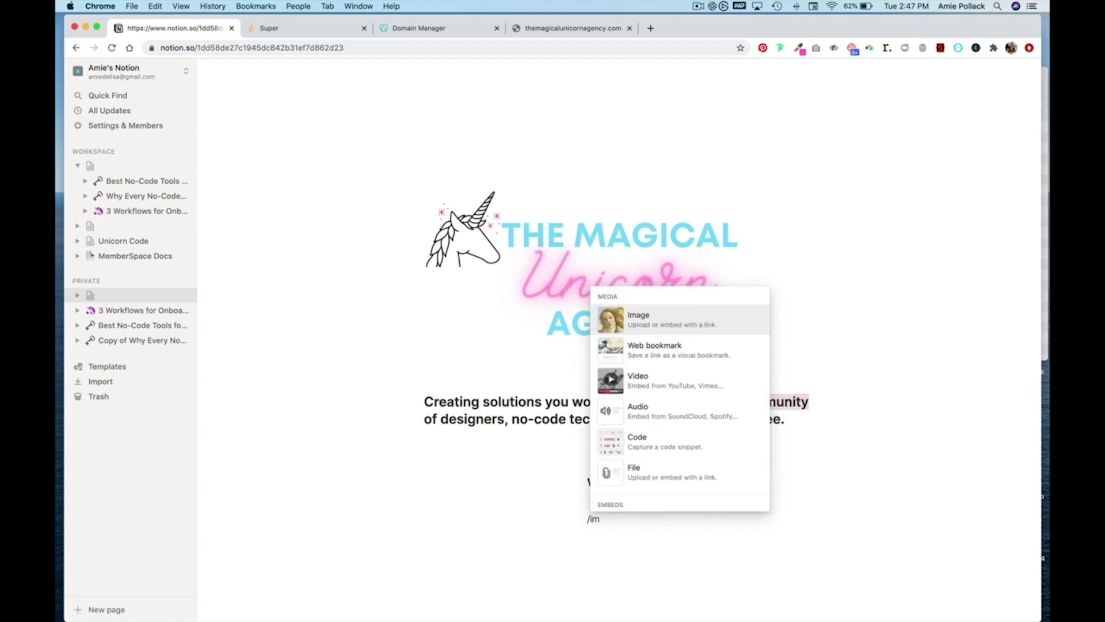
{"action": "key", "text": "Return"}
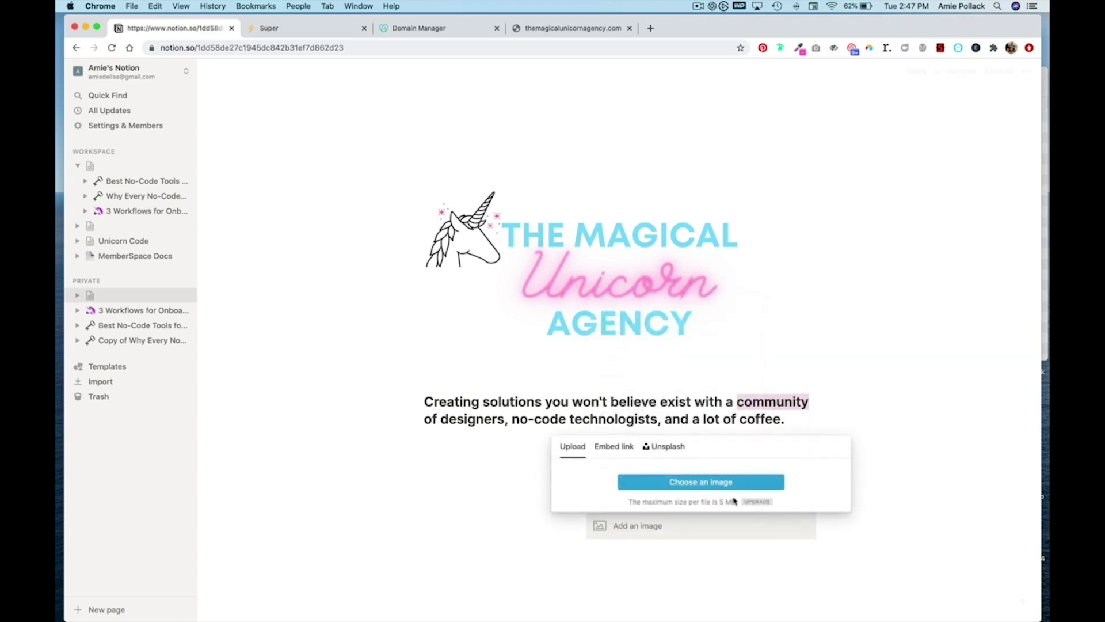
{"action": "left_click", "coordinate": [728, 483]}
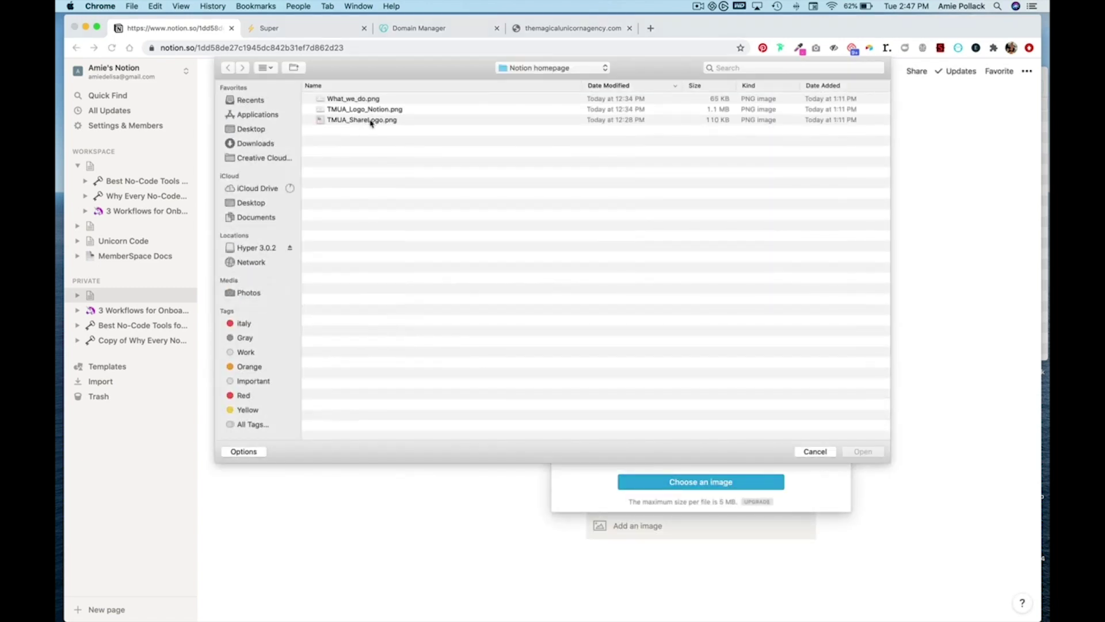
{"action": "left_click", "coordinate": [369, 101]}
{"action": "double_click", "coordinate": [369, 101]}
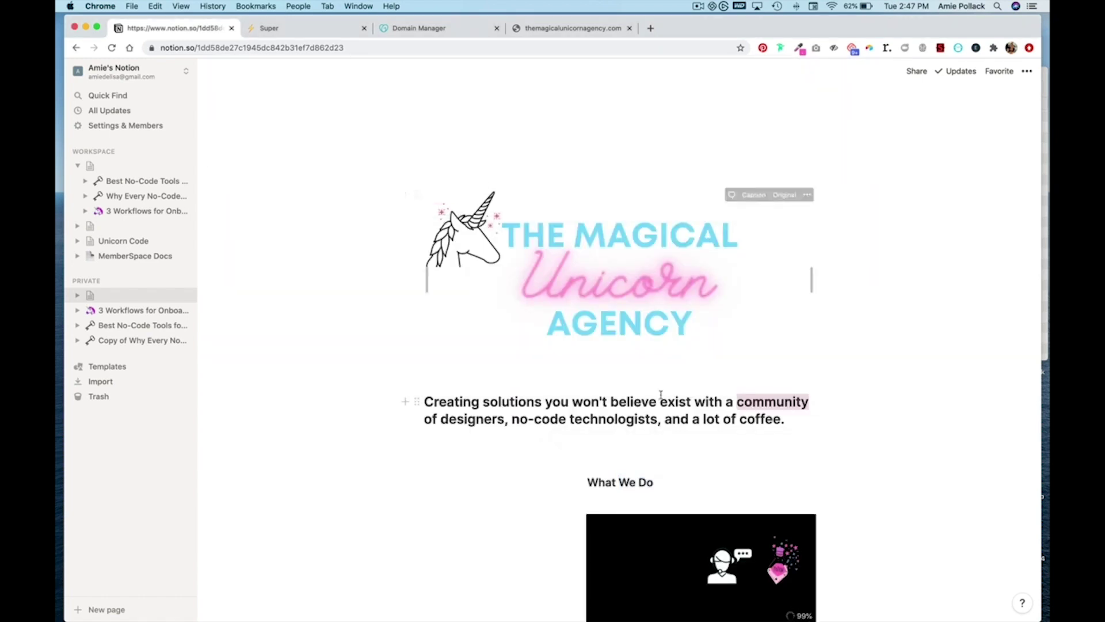
- Move the icons image out to full page width and delete the empty lines above it
{"action": "scroll", "coordinate": [553, 264], "scroll_direction": "down", "scroll_amount": 4}
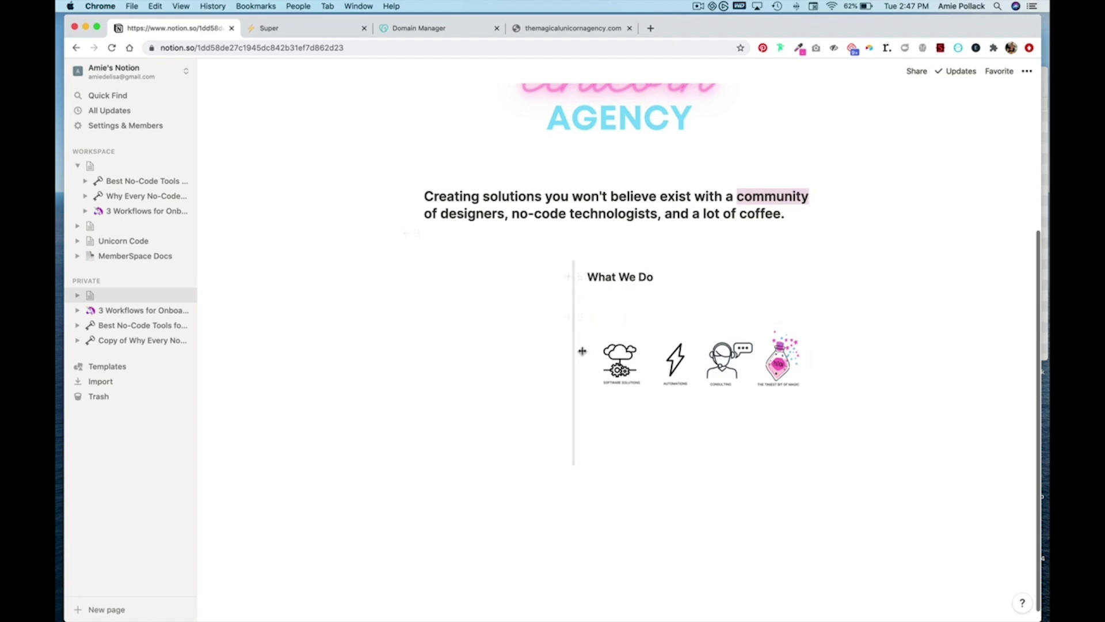
{"action": "left_click_drag", "start_coordinate": [577, 314], "coordinate": [450, 471]}
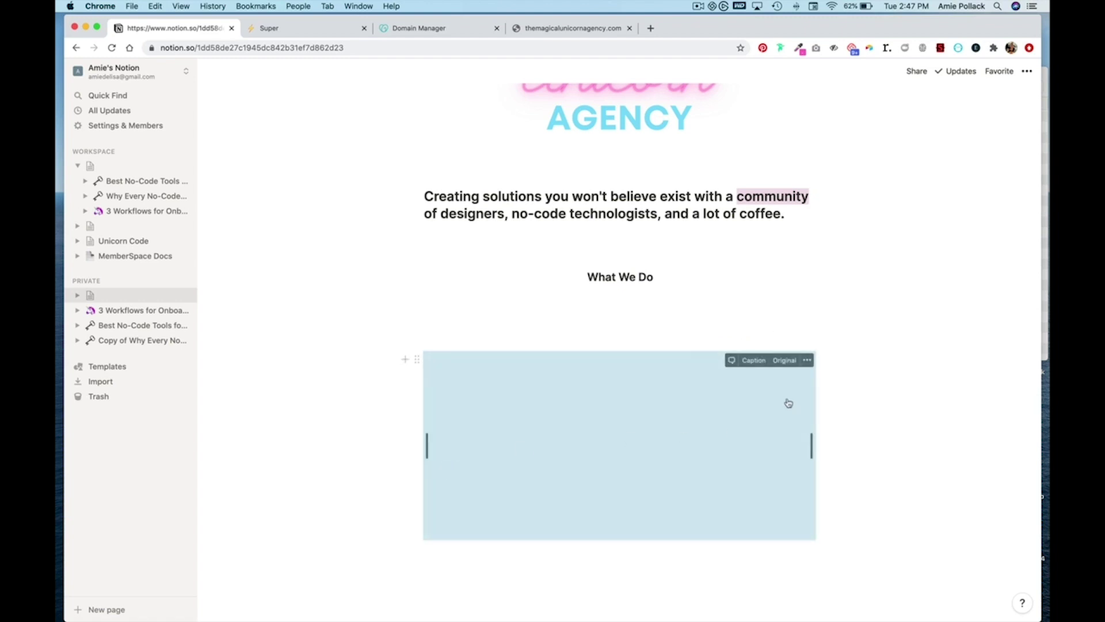
{"action": "left_click", "coordinate": [710, 327]}
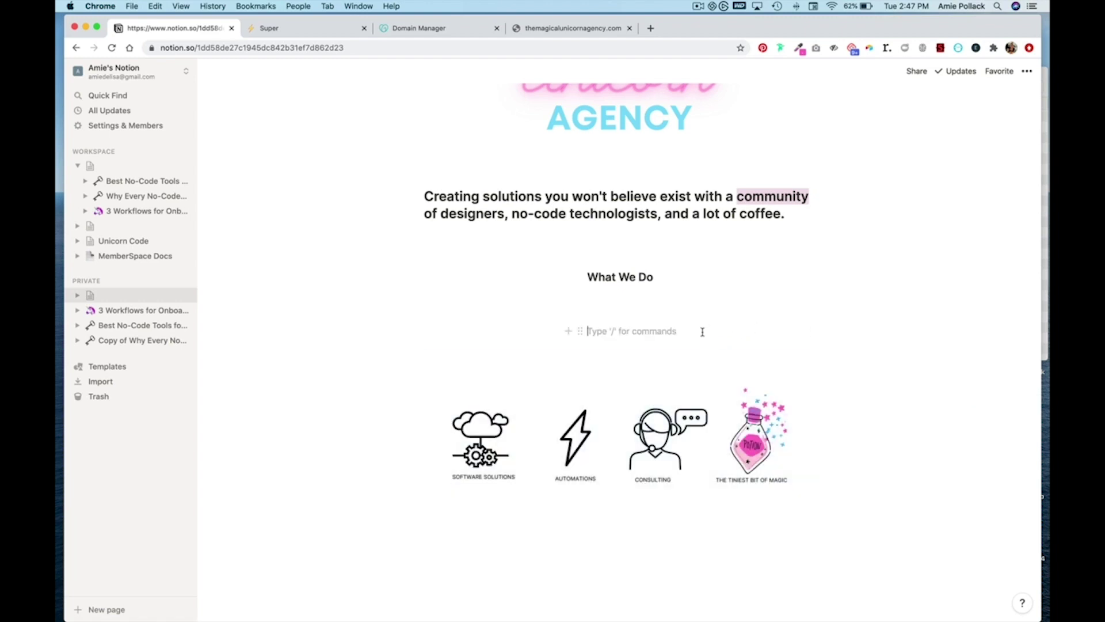
{"action": "key", "text": "BackSpace"}
{"action": "key", "text": "BackSpace"}
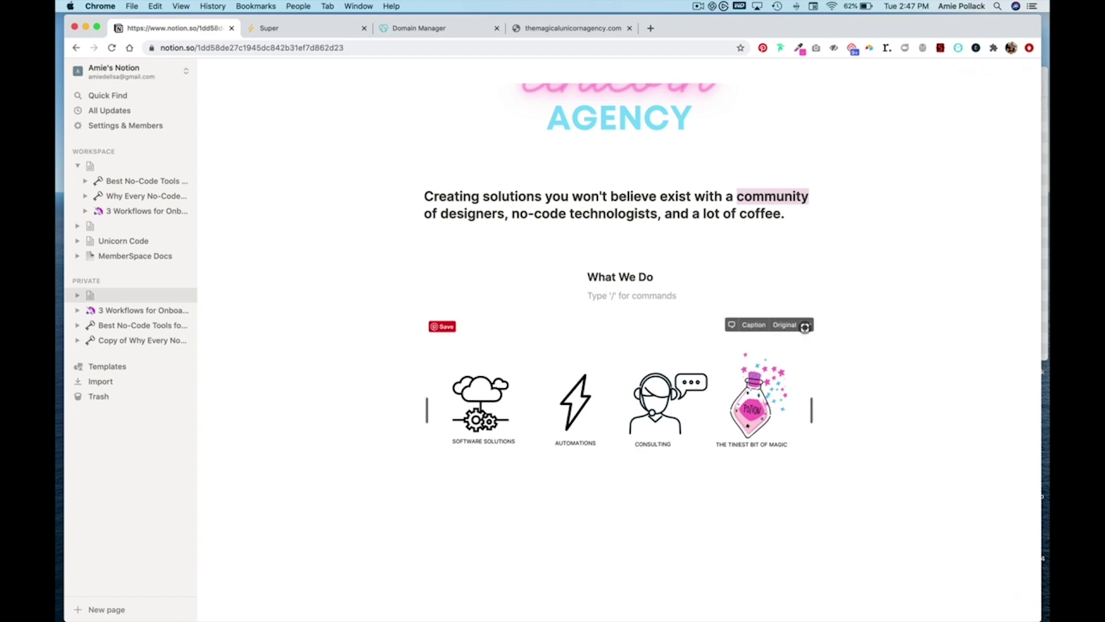
{"action": "key", "text": "BackSpace"}
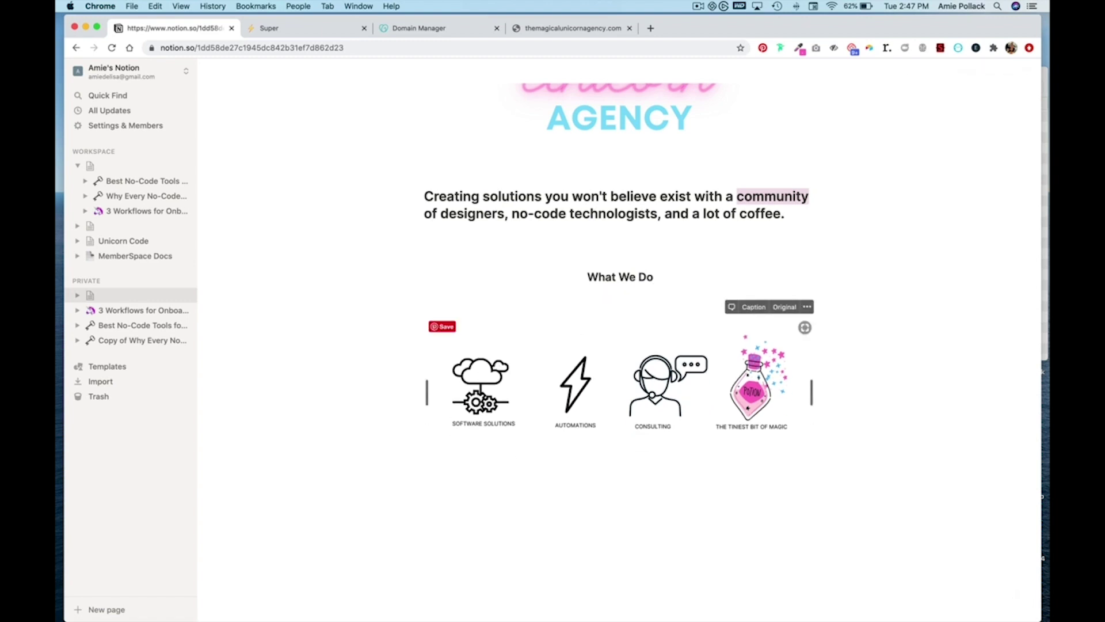
{"action": "left_click", "coordinate": [633, 493]}
- Add a 'What We Think' line below the icons image styled as a Heading 3
{"action": "scroll", "coordinate": [634, 496], "scroll_direction": "up", "scroll_amount": 2}
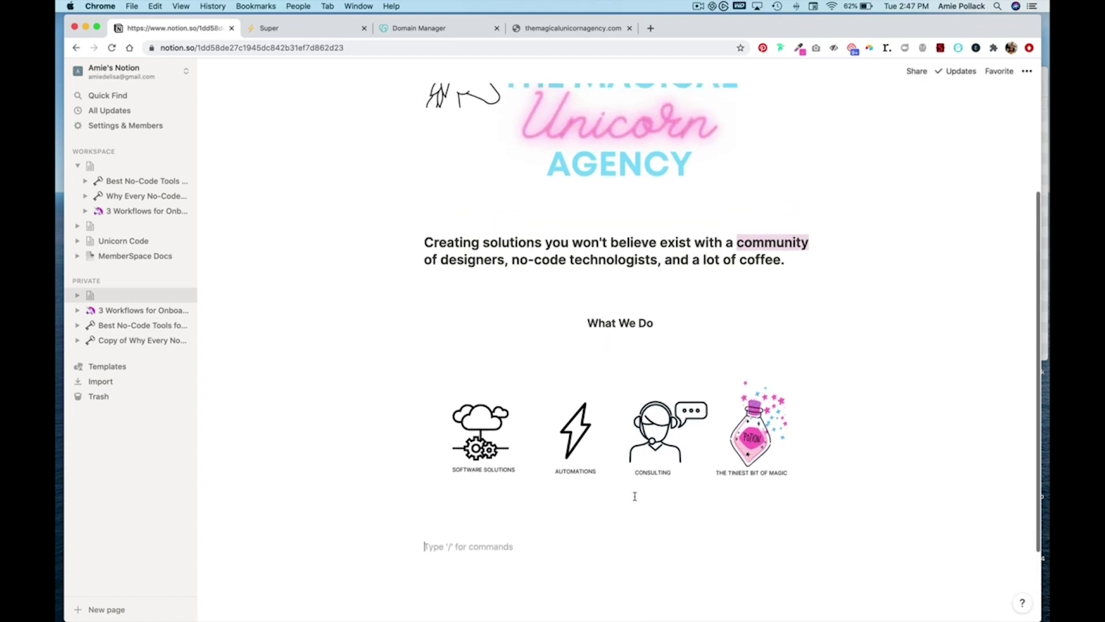
{"action": "scroll", "coordinate": [634, 496], "scroll_direction": "up", "scroll_amount": 1}
{"action": "scroll", "coordinate": [634, 500], "scroll_direction": "down", "scroll_amount": 3}
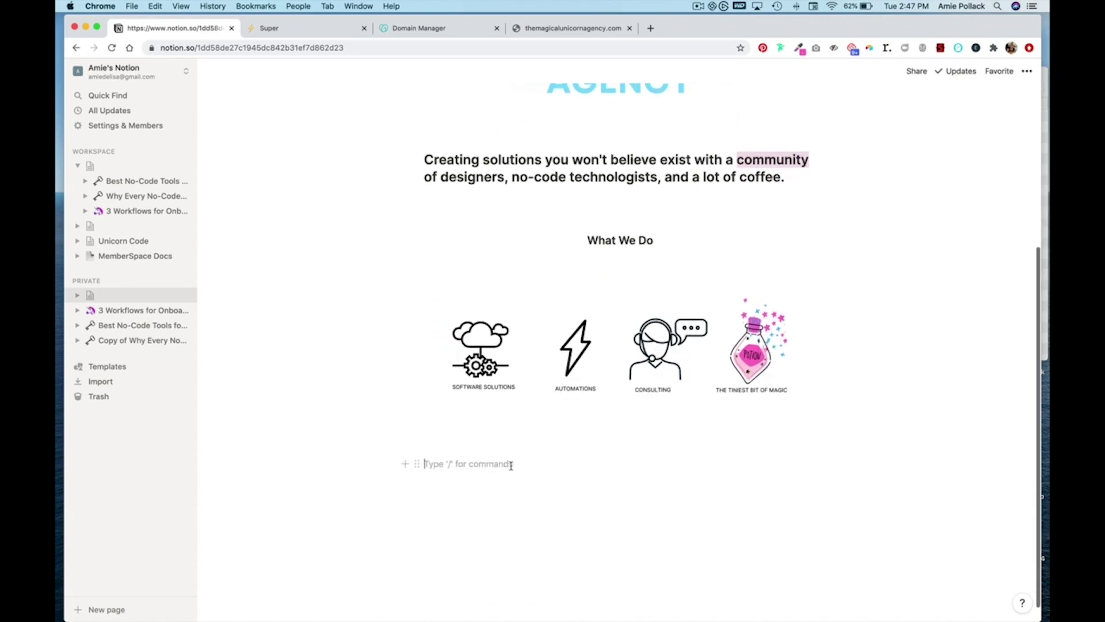
{"action": "type", "text": "What We Think"}
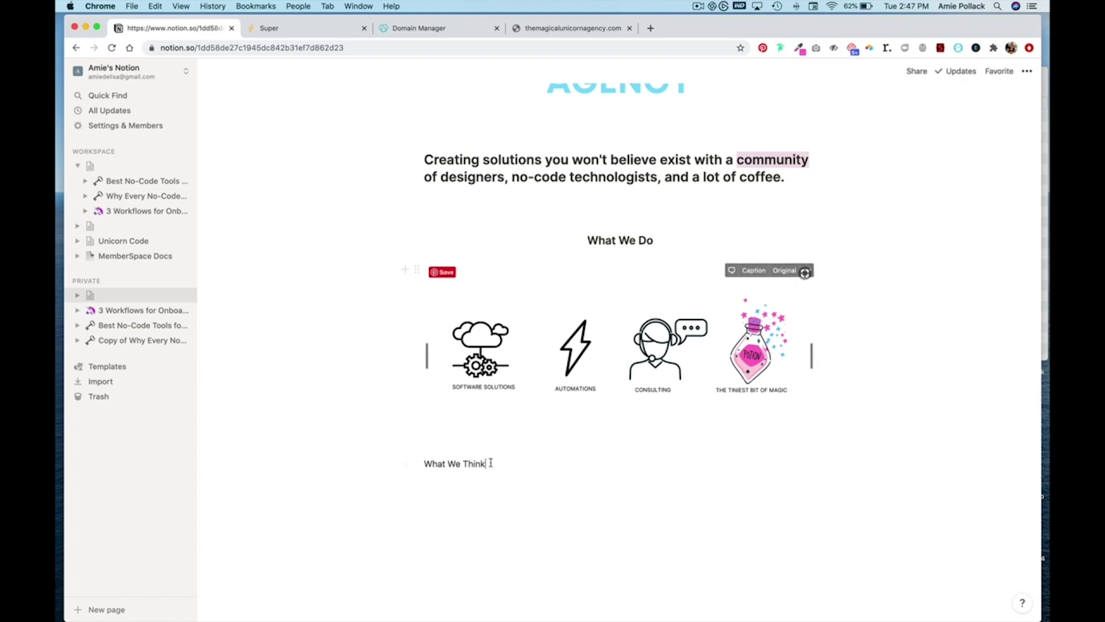
{"action": "left_click_drag", "start_coordinate": [487, 464], "coordinate": [425, 465]}
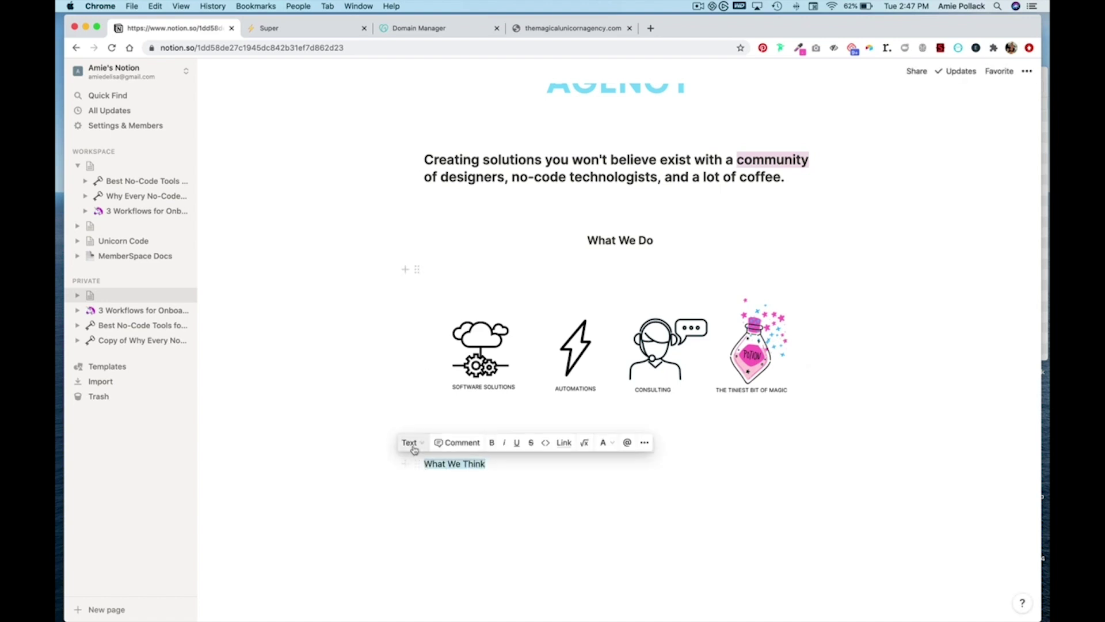
{"action": "left_click", "coordinate": [410, 442]}
{"action": "left_click", "coordinate": [416, 284]}
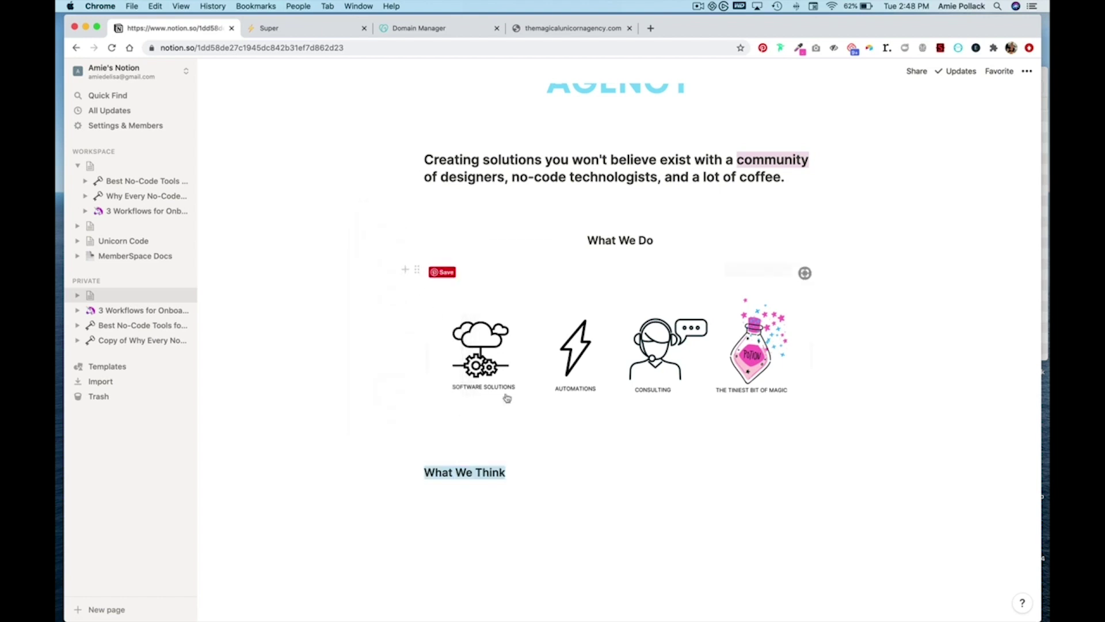
- Place a narrow empty column beside 'What We Think' to centre the heading
{"action": "left_click", "coordinate": [433, 448]}
{"action": "left_click", "coordinate": [451, 496]}
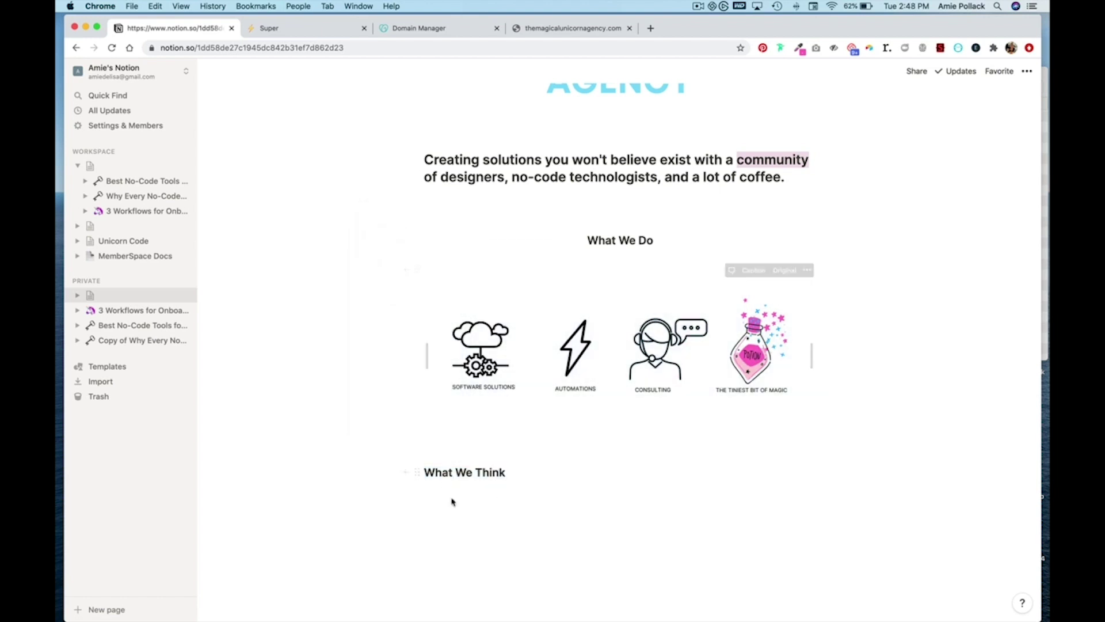
{"action": "left_click_drag", "start_coordinate": [406, 491], "coordinate": [405, 478]}
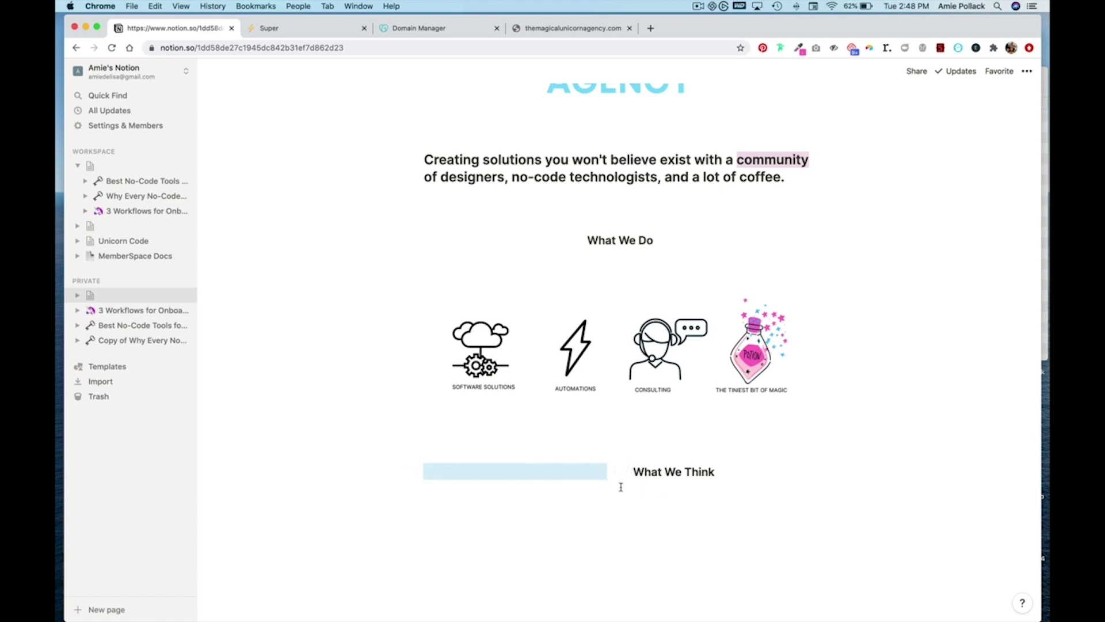
{"action": "left_click_drag", "start_coordinate": [617, 481], "coordinate": [561, 481]}
{"action": "left_click", "coordinate": [663, 529]}
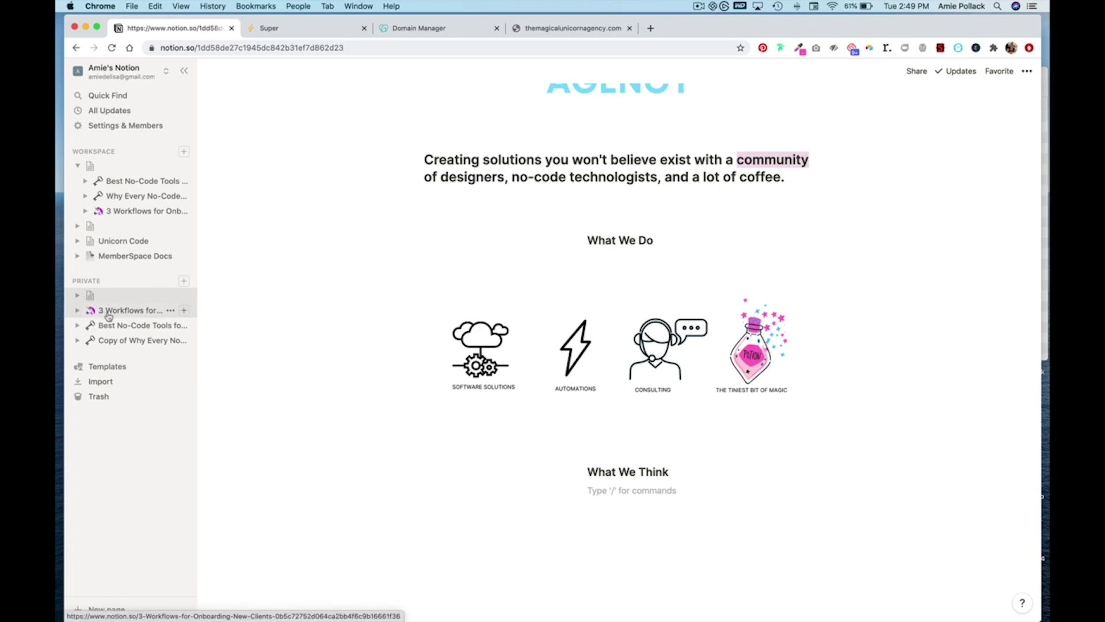
- Nest '3 Workflows for Onboarding New Clients', 'Best No-Code Tools for Communities' and the copied designer article under the landing page
{"action": "left_click_drag", "start_coordinate": [113, 314], "coordinate": [117, 298]}
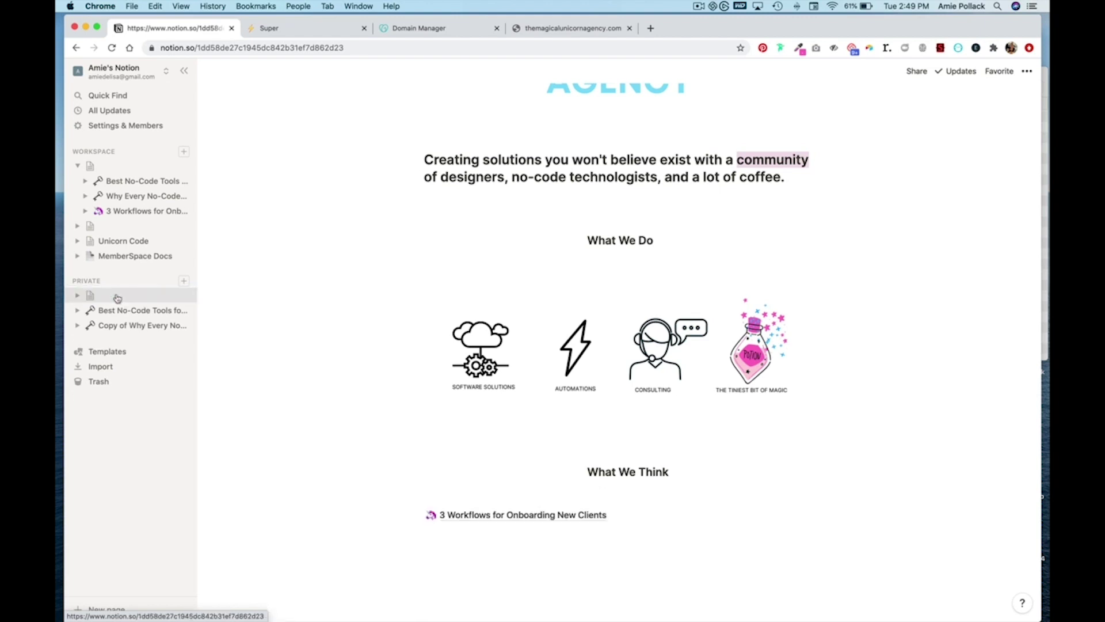
{"action": "left_click", "coordinate": [77, 295]}
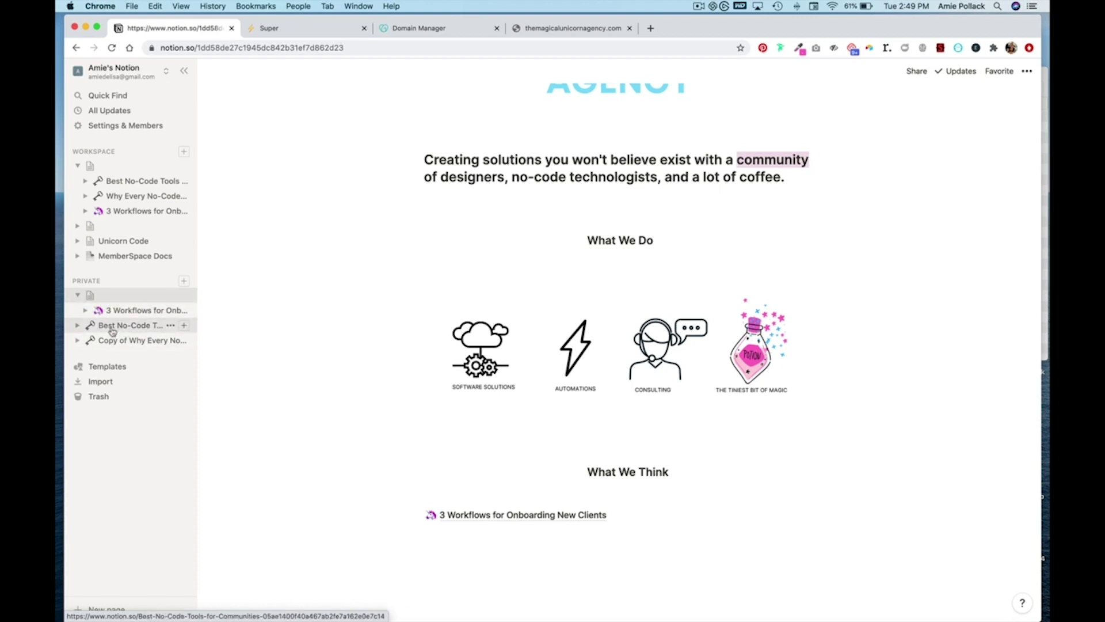
{"action": "left_click_drag", "start_coordinate": [109, 324], "coordinate": [113, 297]}
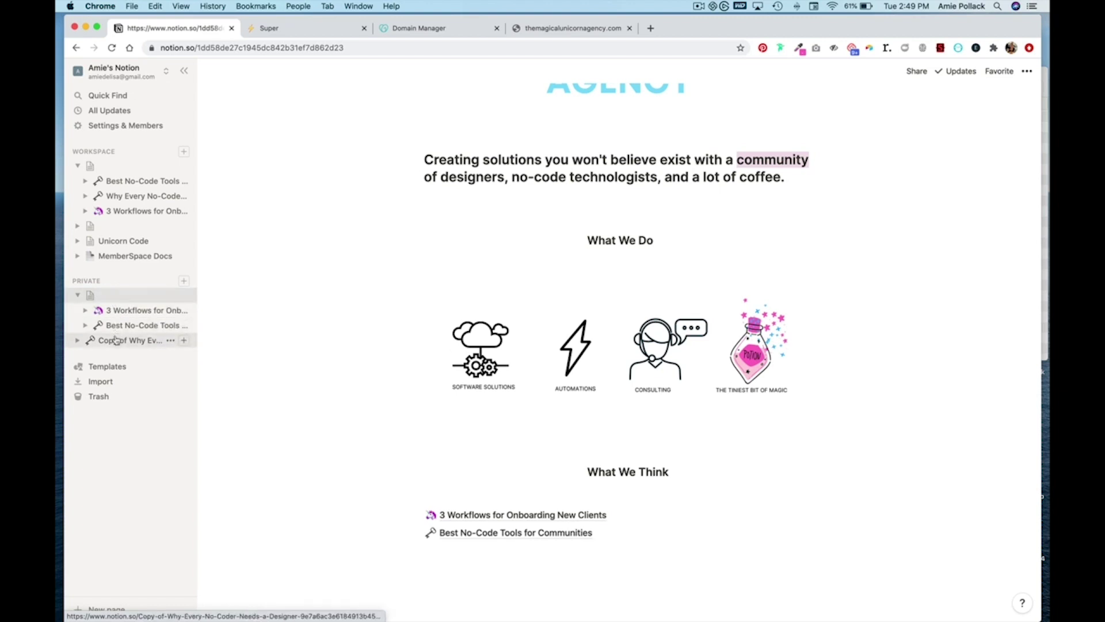
{"action": "left_click_drag", "start_coordinate": [116, 340], "coordinate": [124, 302]}
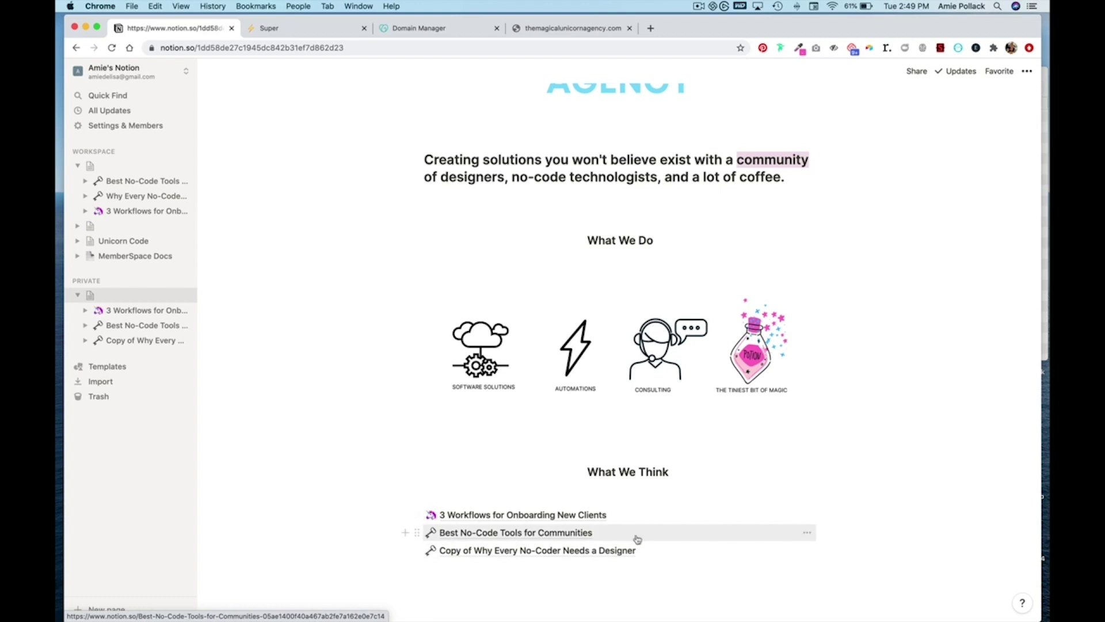
{"action": "scroll", "coordinate": [481, 459], "scroll_direction": "down", "scroll_amount": 3}
- Delete the 'Copy of' prefix from the designer article's title, then return to the landing page
{"action": "left_click", "coordinate": [482, 459]}
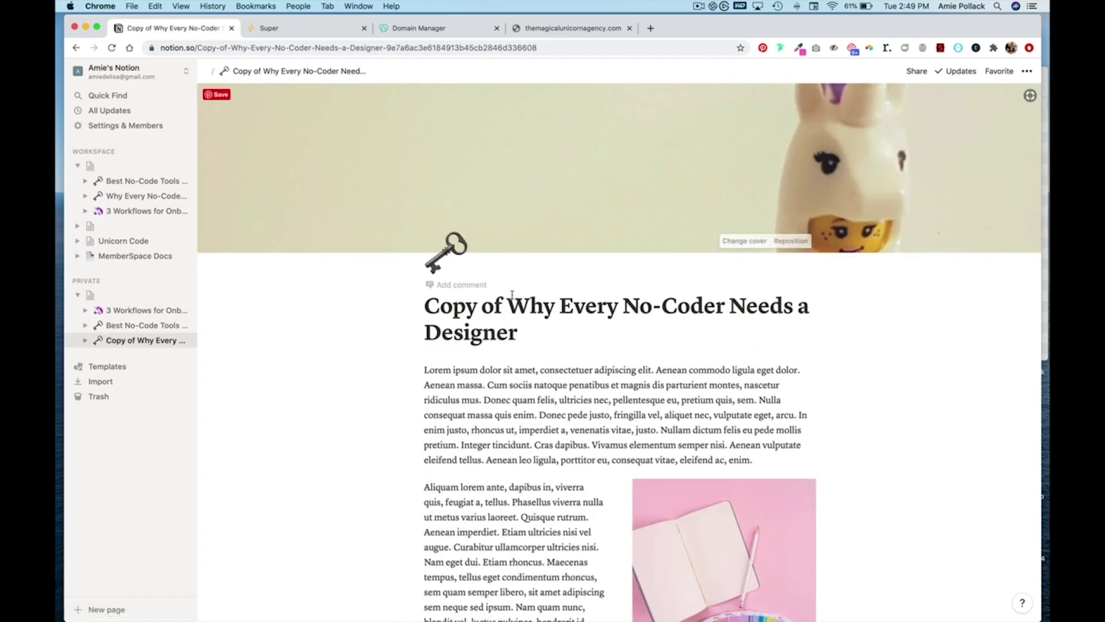
{"action": "left_click_drag", "start_coordinate": [508, 305], "coordinate": [412, 305]}
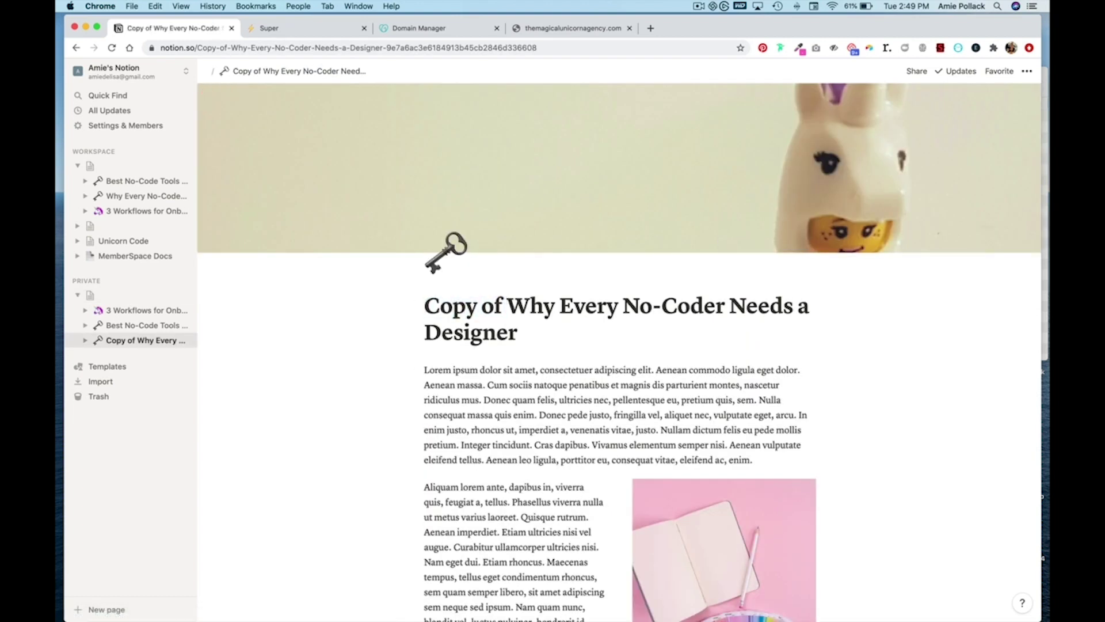
{"action": "key", "text": "BackSpace"}
{"action": "key", "text": "BackSpace"}
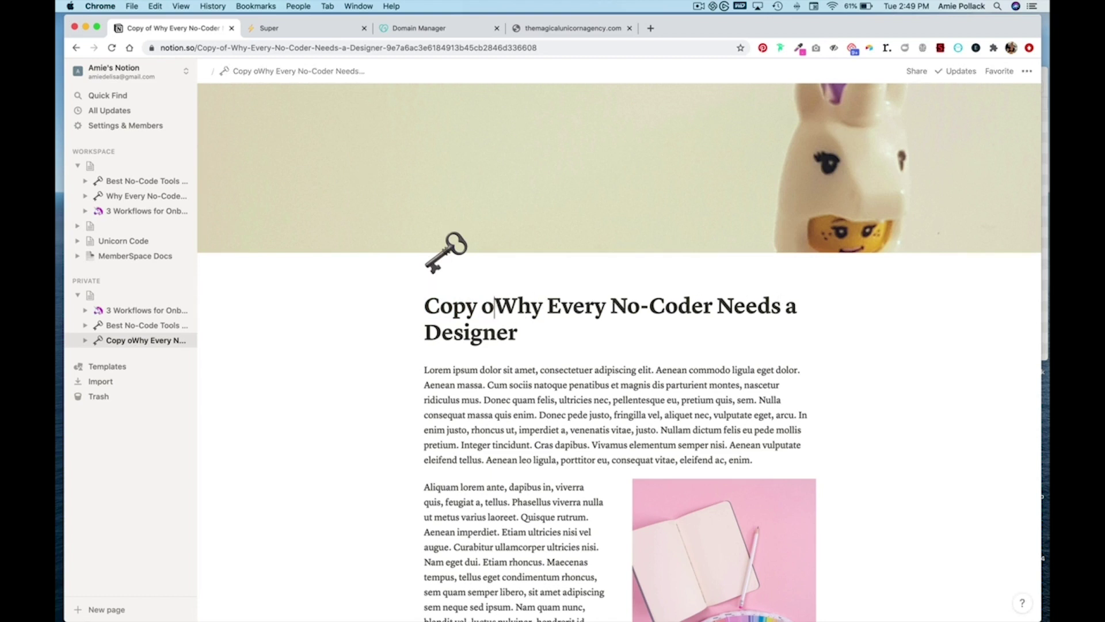
{"action": "key", "text": "BackSpace"}
{"action": "key", "text": "BackSpace"}
{"action": "key", "text": "BackSpace"}
{"action": "key", "text": "BackSpace"}
{"action": "key", "text": "BackSpace"}
{"action": "key", "text": "BackSpace"}
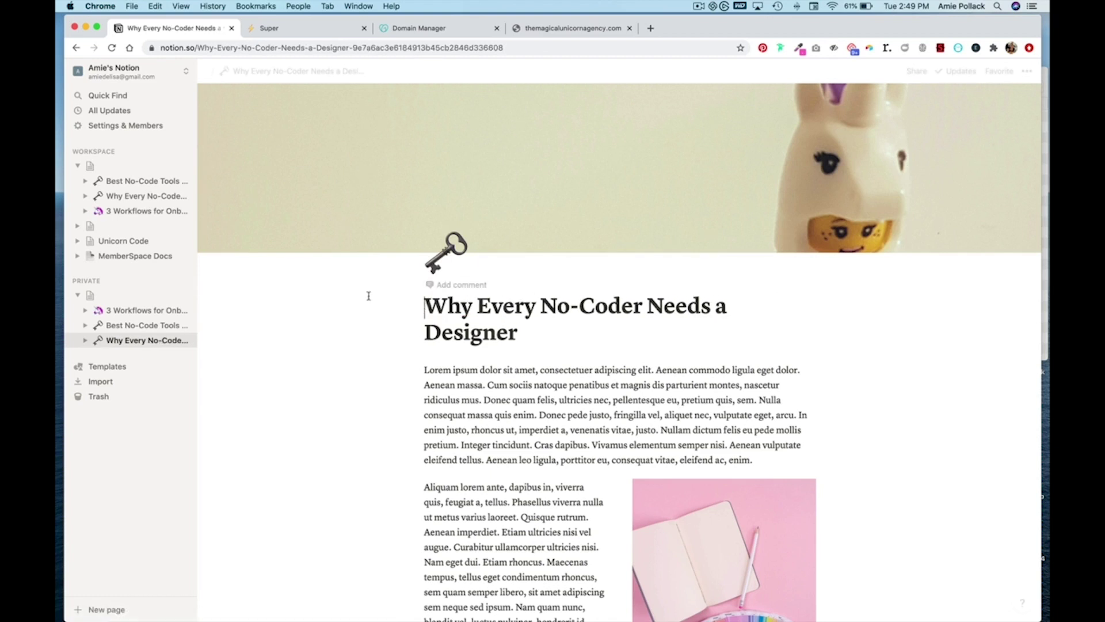
{"action": "left_click", "coordinate": [133, 303]}
- Create a left spacer column and gather all three article links into one wide column
{"action": "scroll", "coordinate": [582, 469], "scroll_direction": "down", "scroll_amount": 8}
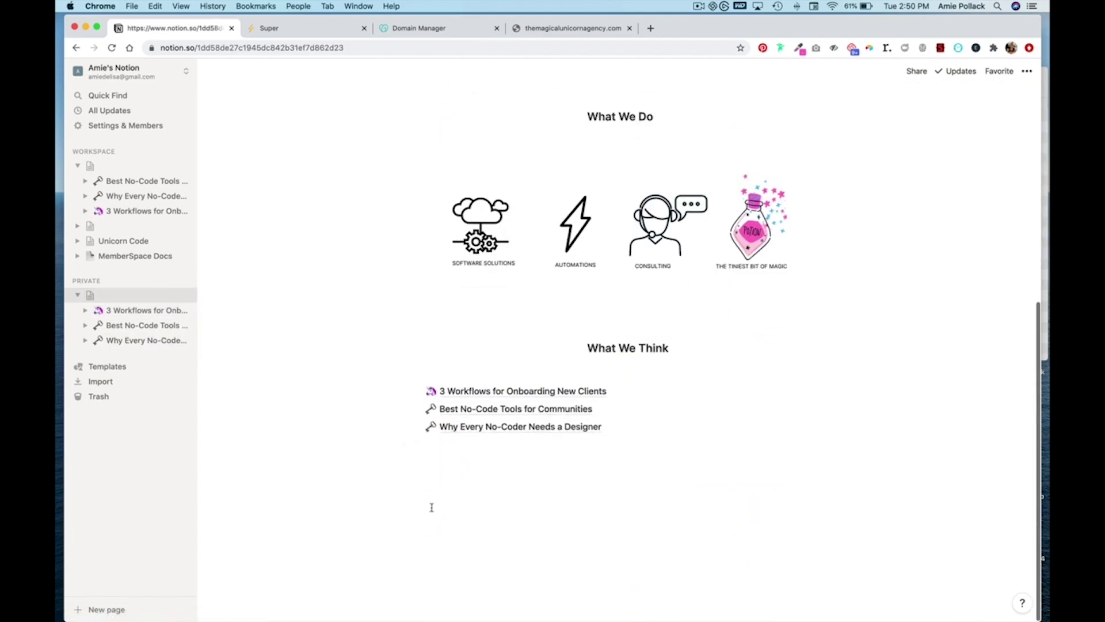
{"action": "left_click", "coordinate": [432, 507]}
{"action": "left_click_drag", "start_coordinate": [415, 445], "coordinate": [346, 390]}
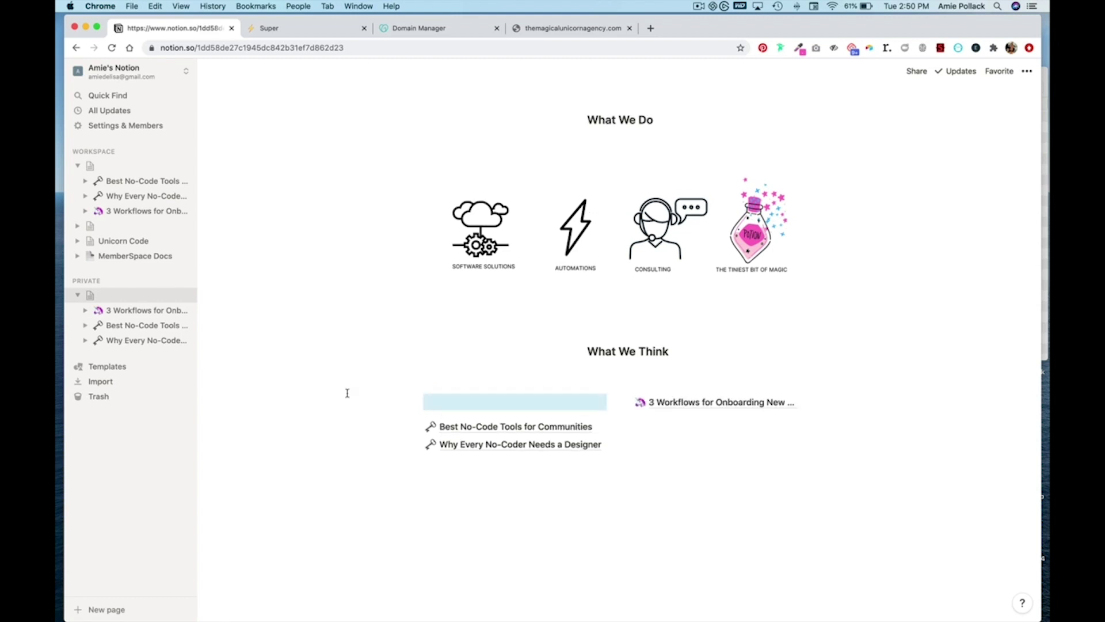
{"action": "left_click", "coordinate": [606, 402]}
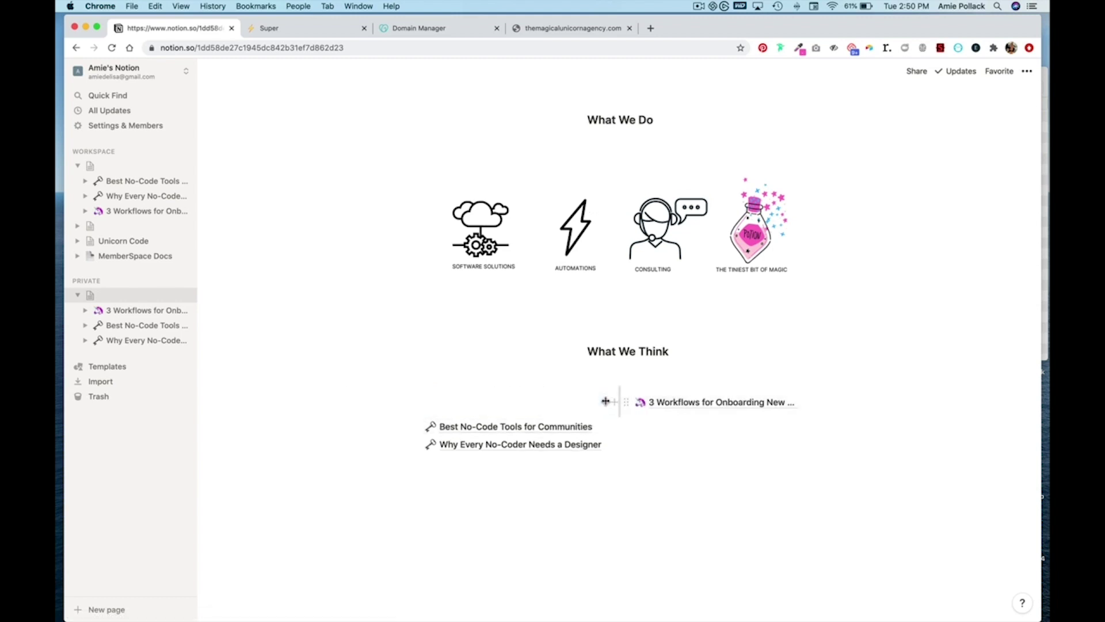
{"action": "left_click_drag", "start_coordinate": [606, 401], "coordinate": [521, 405]}
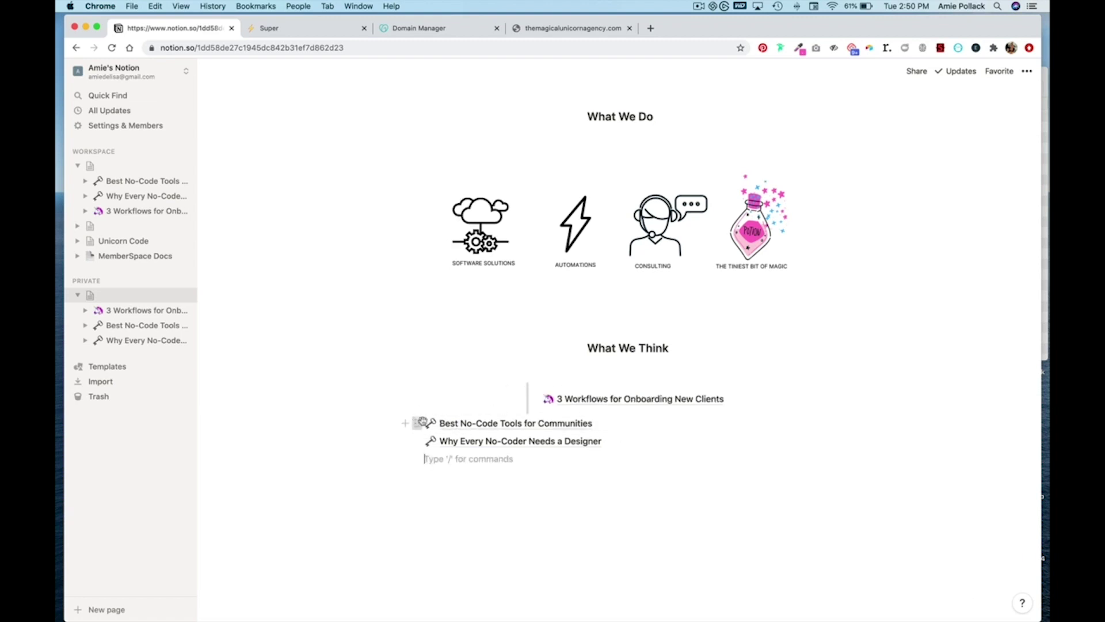
{"action": "left_click_drag", "start_coordinate": [423, 422], "coordinate": [538, 412]}
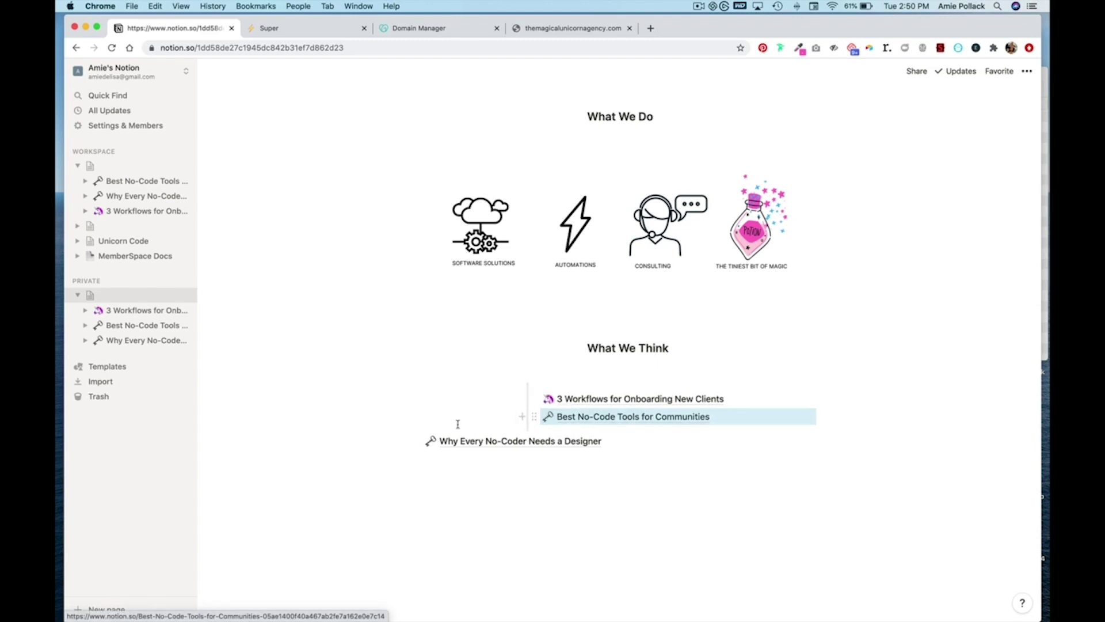
{"action": "left_click_drag", "start_coordinate": [419, 442], "coordinate": [545, 433]}
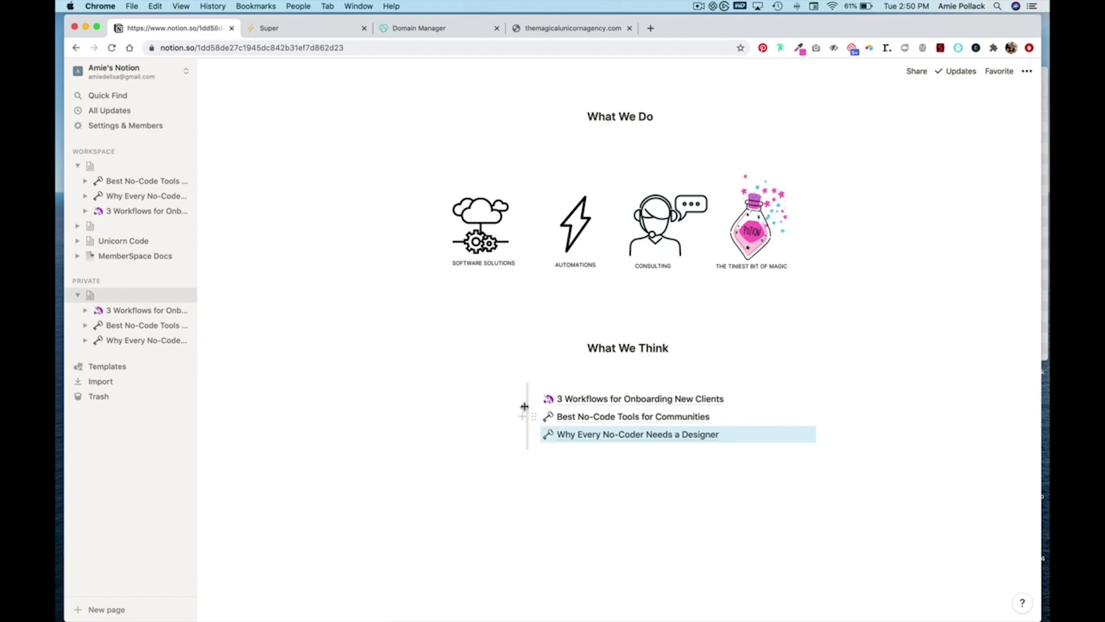
{"action": "left_click_drag", "start_coordinate": [525, 407], "coordinate": [512, 407]}
- Add a right-hand column and adjust the dividers to centre the link list with full titles
{"action": "left_click", "coordinate": [521, 472]}
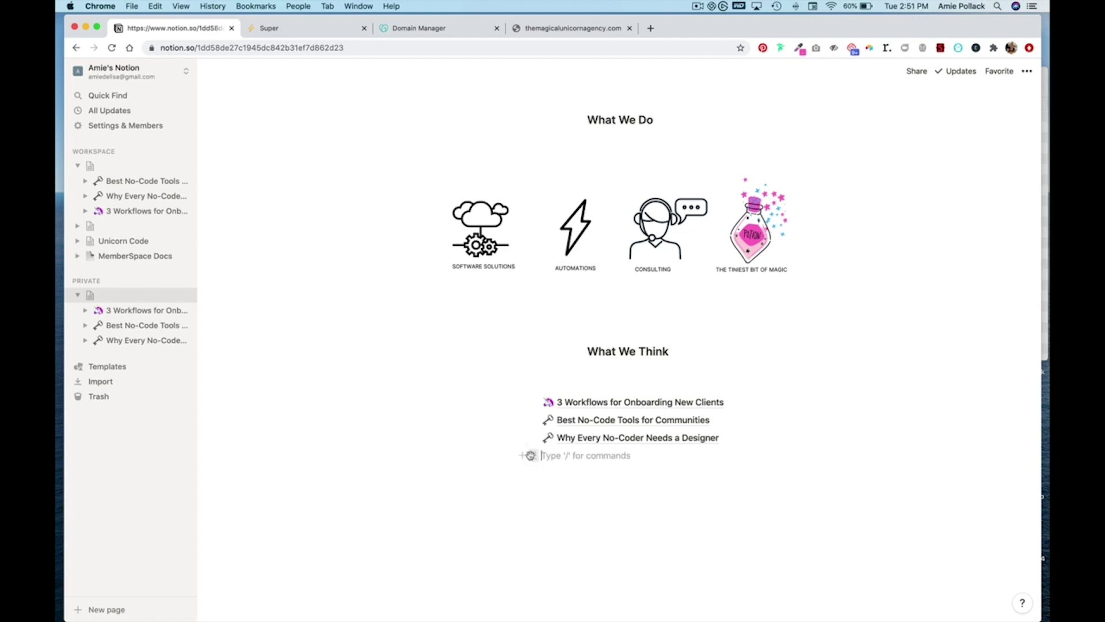
{"action": "left_click_drag", "start_coordinate": [528, 437], "coordinate": [819, 422]}
{"action": "left_click_drag", "start_coordinate": [693, 425], "coordinate": [748, 425]}
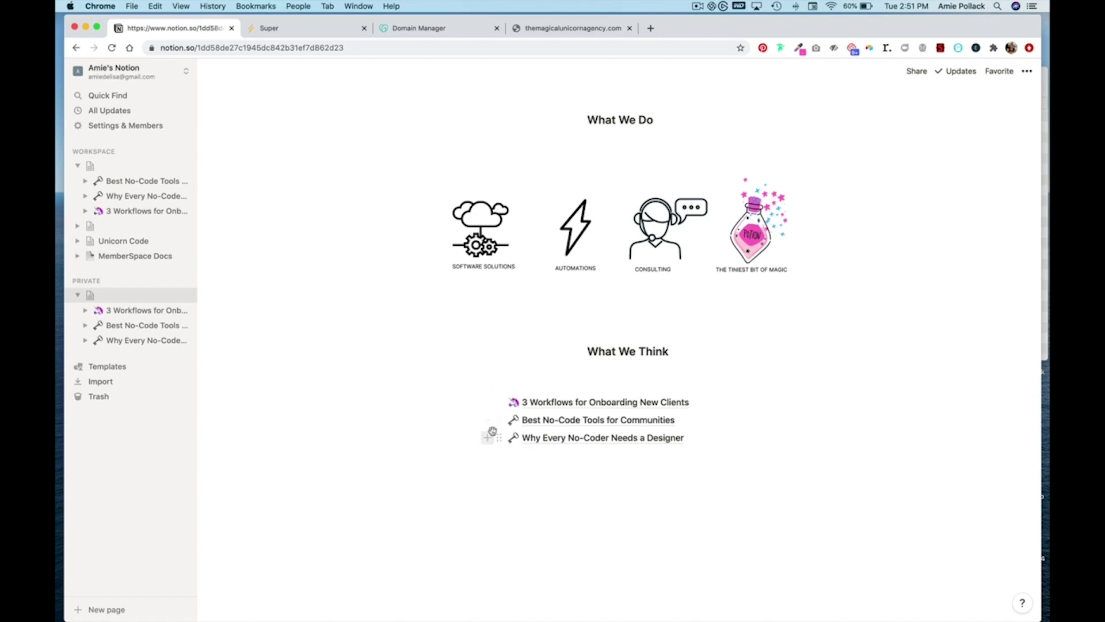
{"action": "left_click_drag", "start_coordinate": [501, 424], "coordinate": [523, 427]}
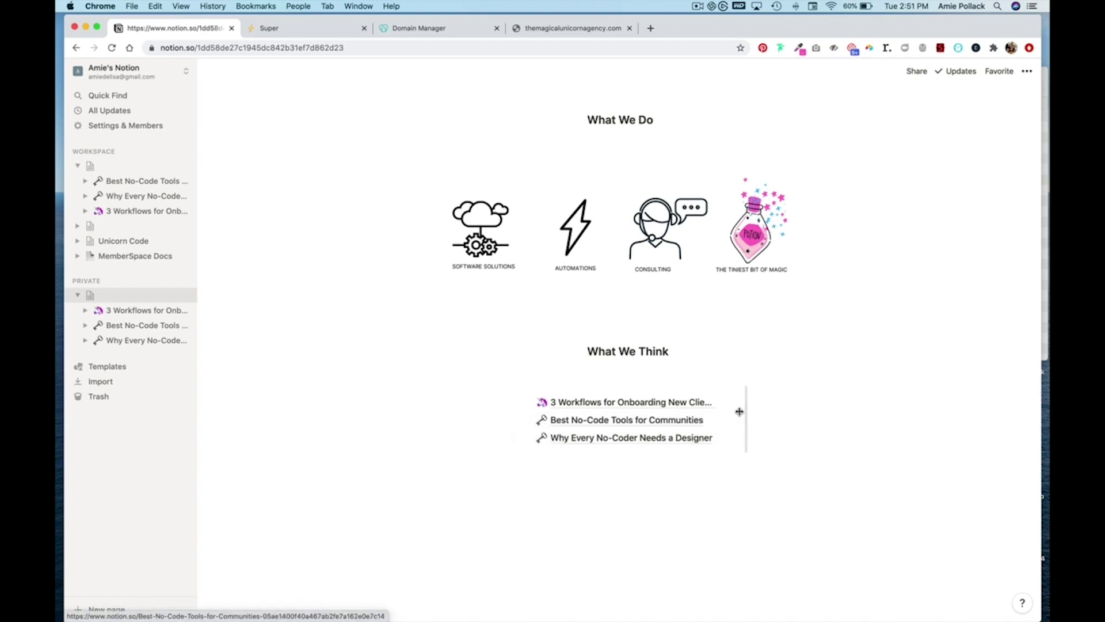
{"action": "left_click_drag", "start_coordinate": [744, 412], "coordinate": [768, 413]}
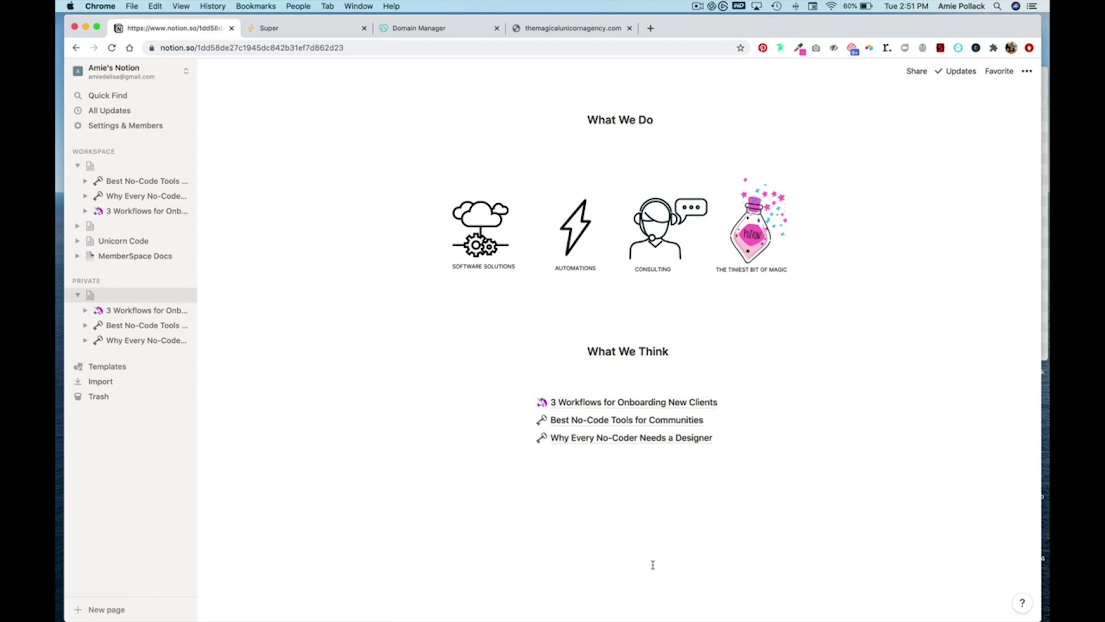
{"action": "left_click", "coordinate": [581, 547]}
- Type a sign-up line below the links offering exclusive community access to member insights
{"action": "key", "text": "Return"}
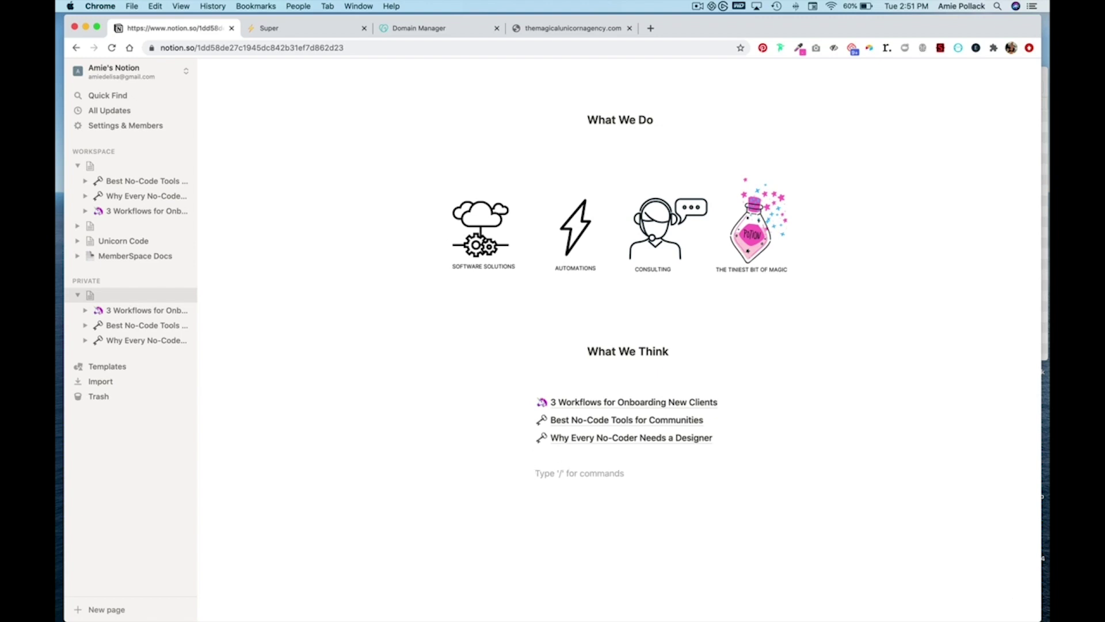
{"action": "type", "text": "Si"}
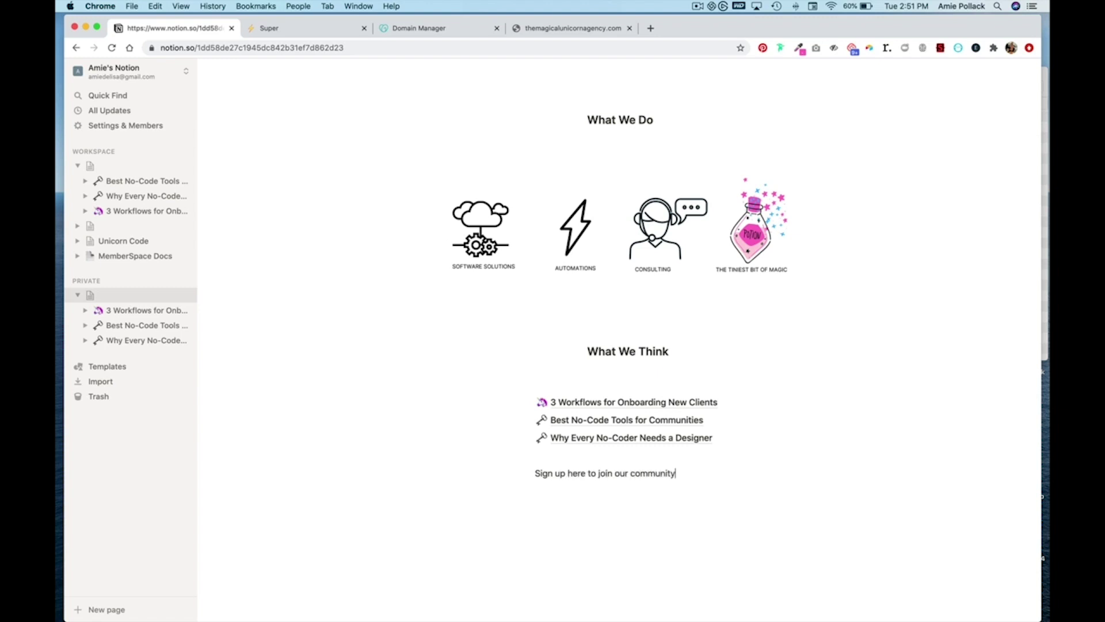
{"action": "type", "text": "ceive exclusive"}
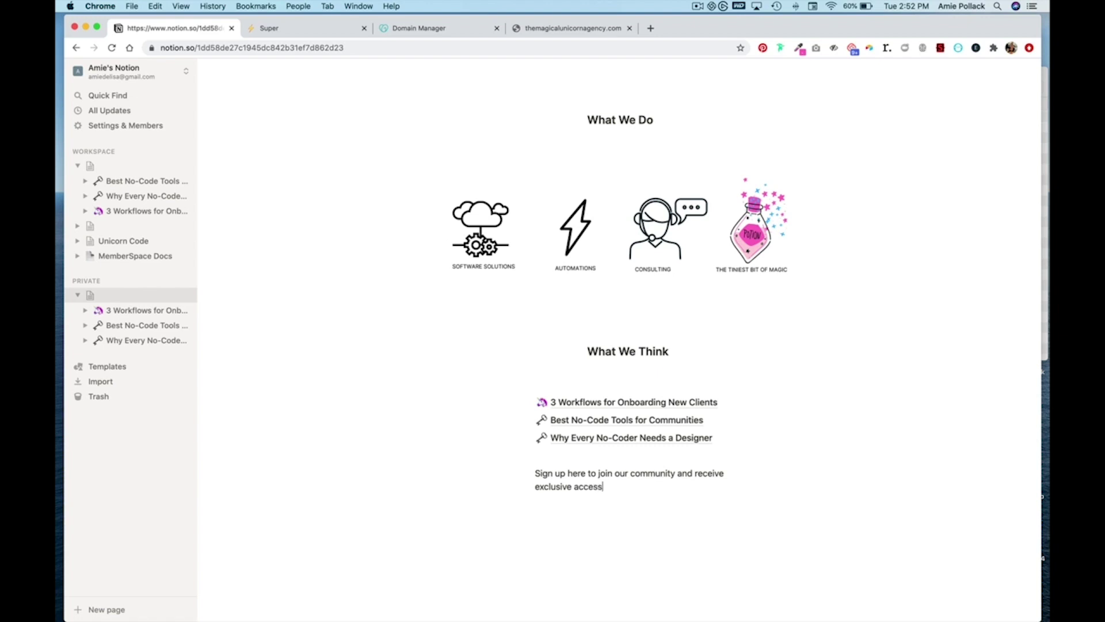
{"action": "type", "text": "access to our member insights."}
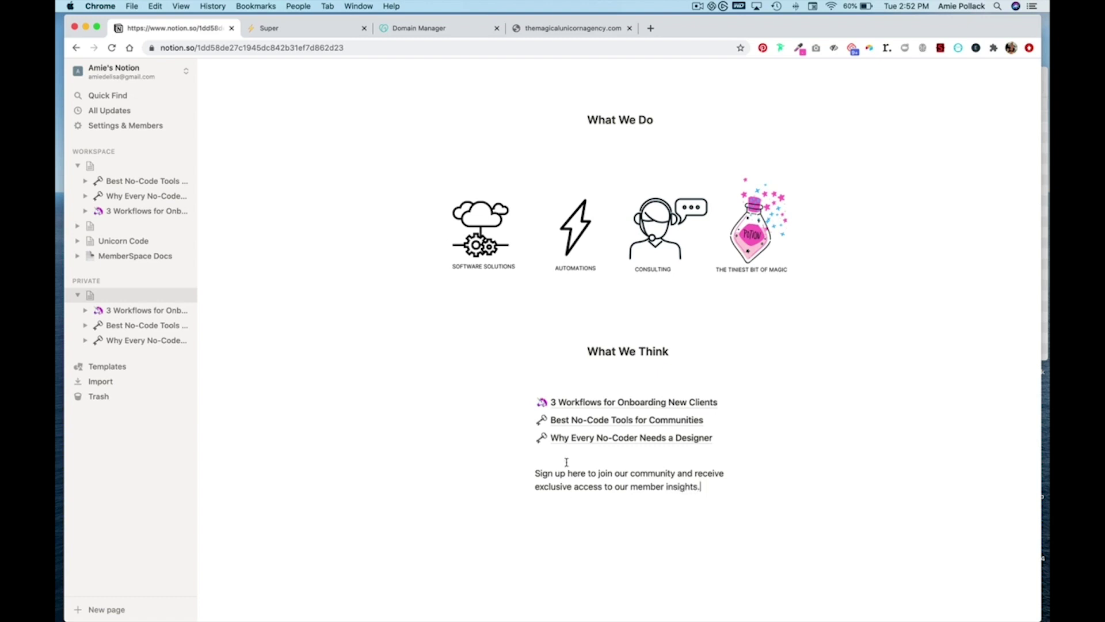
- Move the sign-up line out of the column to full width and make it a Heading 3
{"action": "left_click_drag", "start_coordinate": [525, 473], "coordinate": [500, 514]}
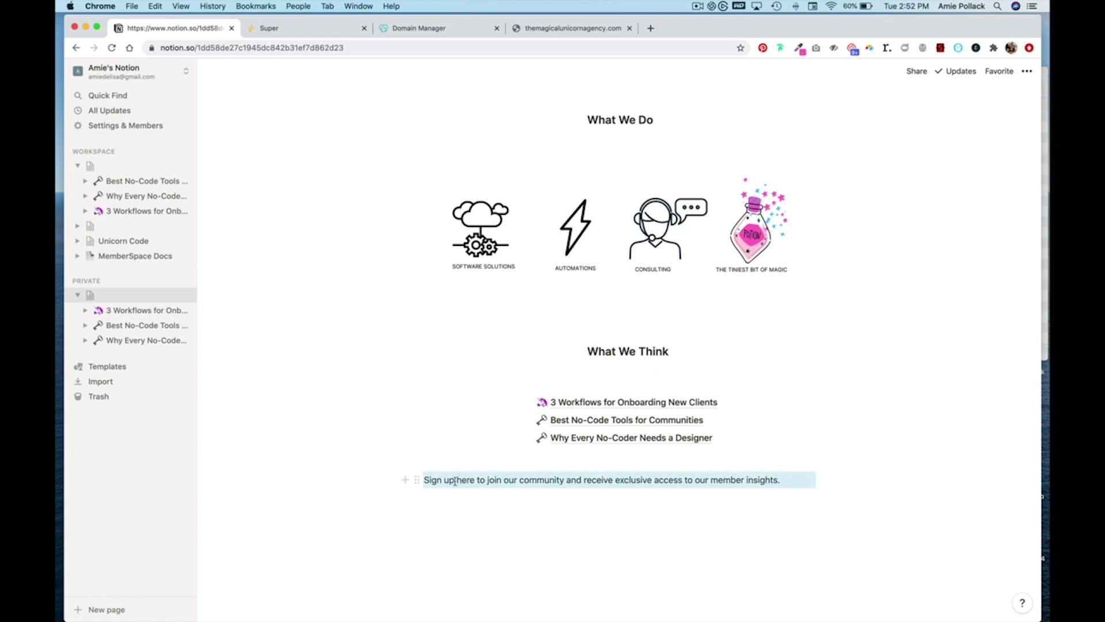
{"action": "left_click", "coordinate": [416, 480]}
{"action": "mouse_move", "coordinate": [381, 454]}
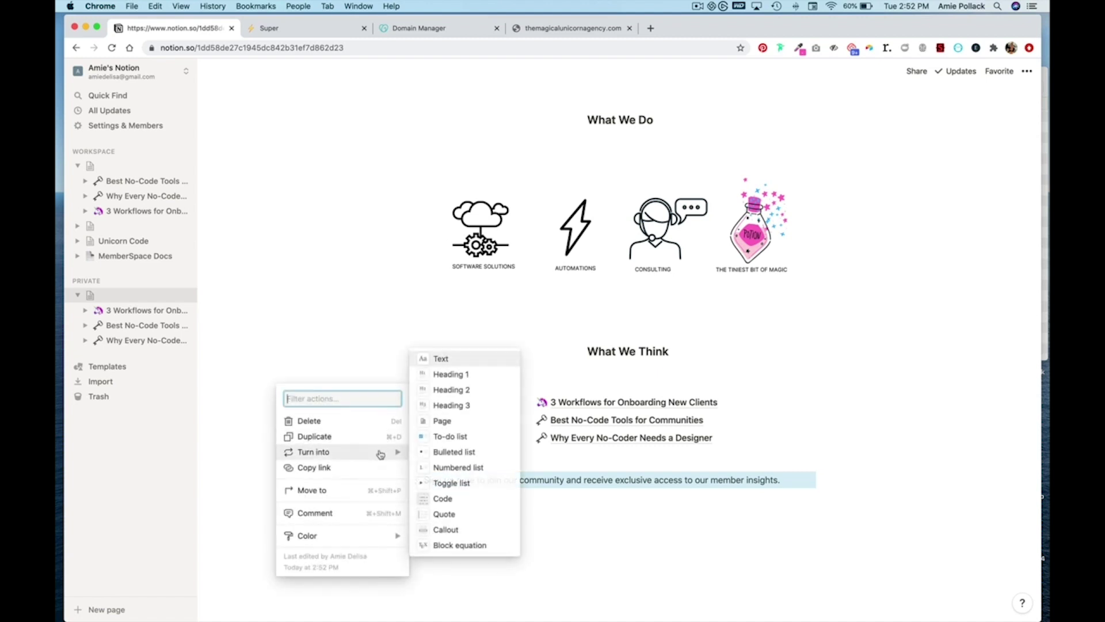
{"action": "left_click", "coordinate": [473, 405]}
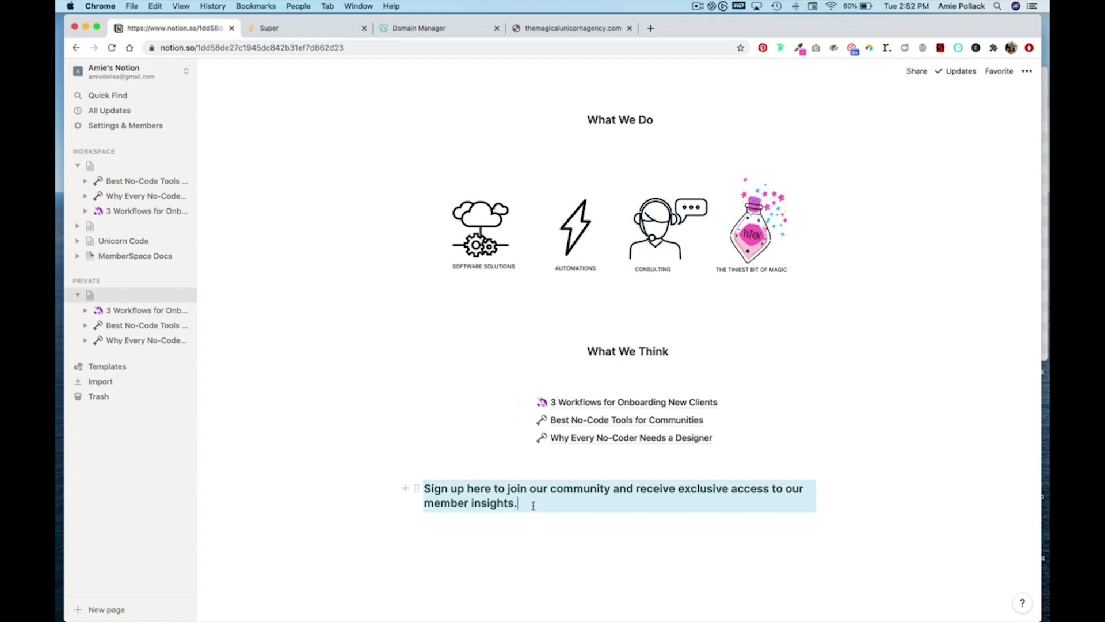
{"action": "left_click", "coordinate": [485, 490]}
- Give the words 'Sign up here' a pink background highlight
{"action": "left_click_drag", "start_coordinate": [488, 489], "coordinate": [423, 492]}
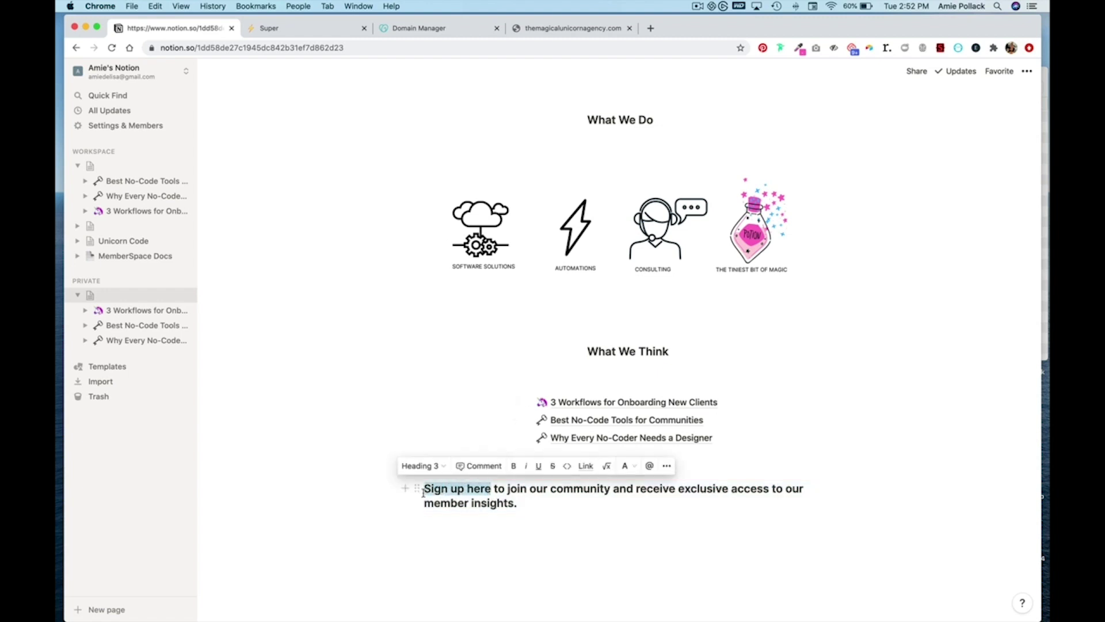
{"action": "left_click", "coordinate": [626, 466]}
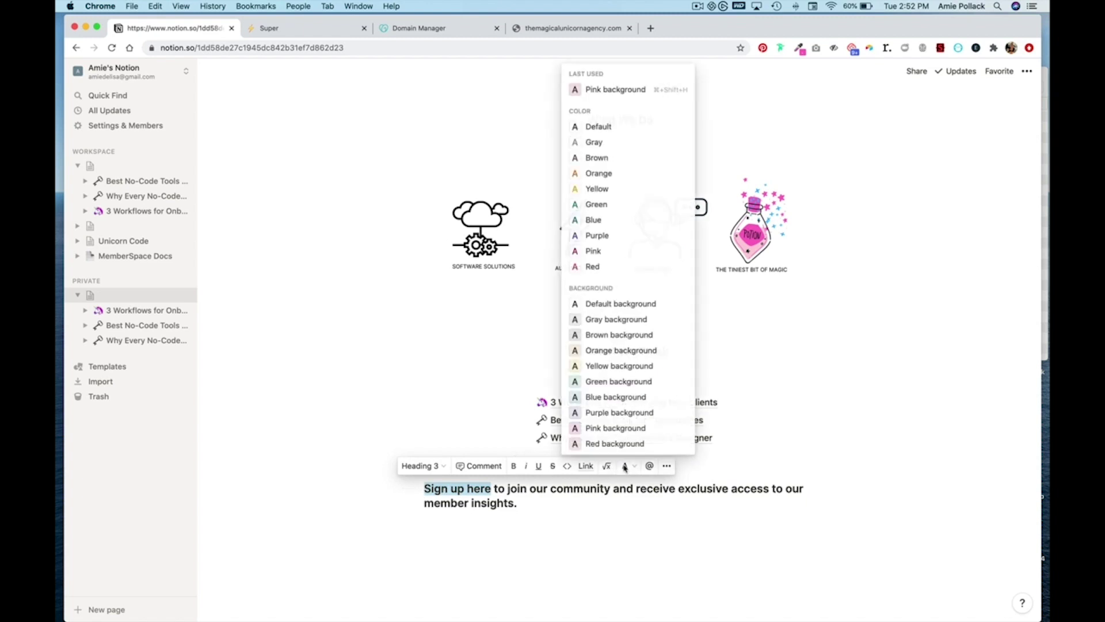
{"action": "left_click", "coordinate": [624, 90]}
{"action": "left_click", "coordinate": [549, 510]}
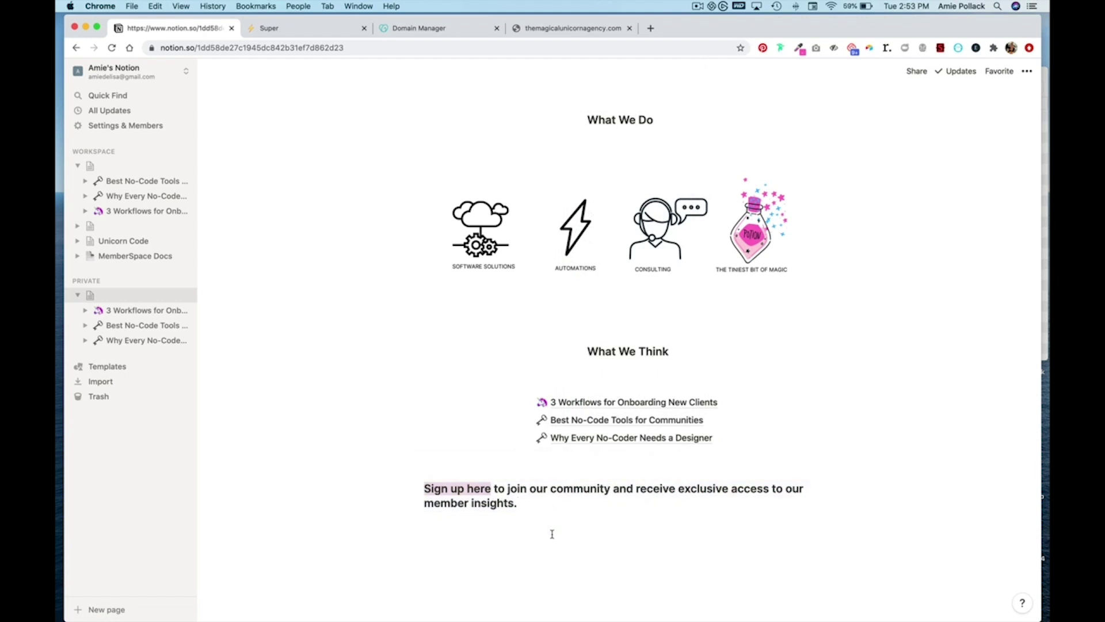
{"action": "key", "text": "Return"}
{"action": "key", "text": "Return"}
- Type 'Already a Unicorn? Head to the Community here' and end it with a unicorn emoji via /emoji
{"action": "type", "text": "a"}
{"action": "key", "text": "BackSpace"}
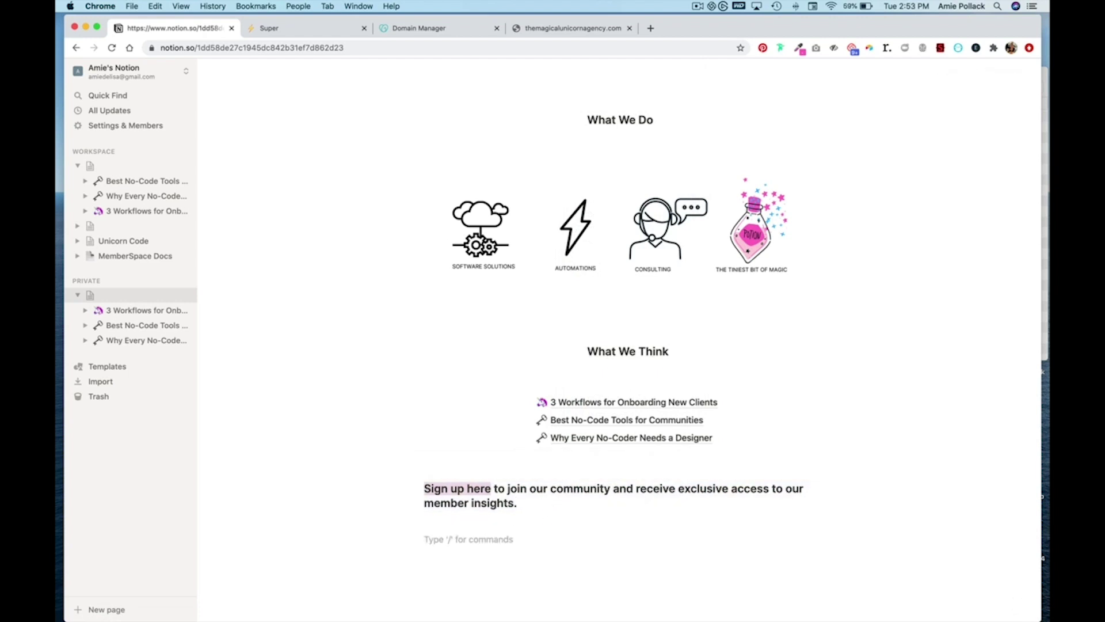
{"action": "type", "text": "Already a Uni"}
{"action": "type", "text": "corn? Head to the"}
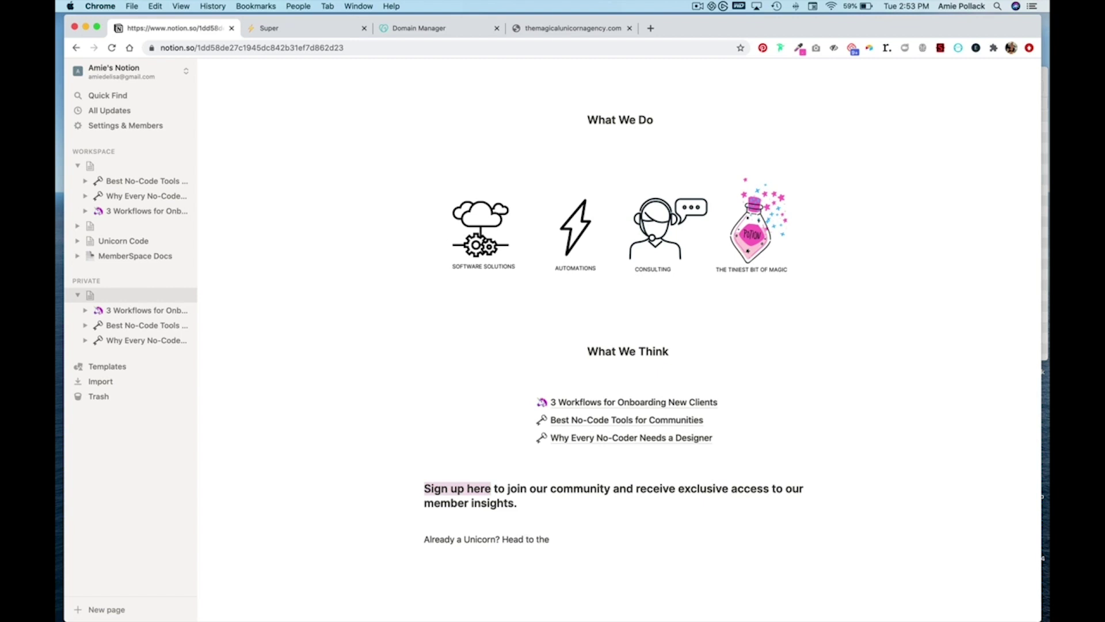
{"action": "type", "text": " Community here /emo"}
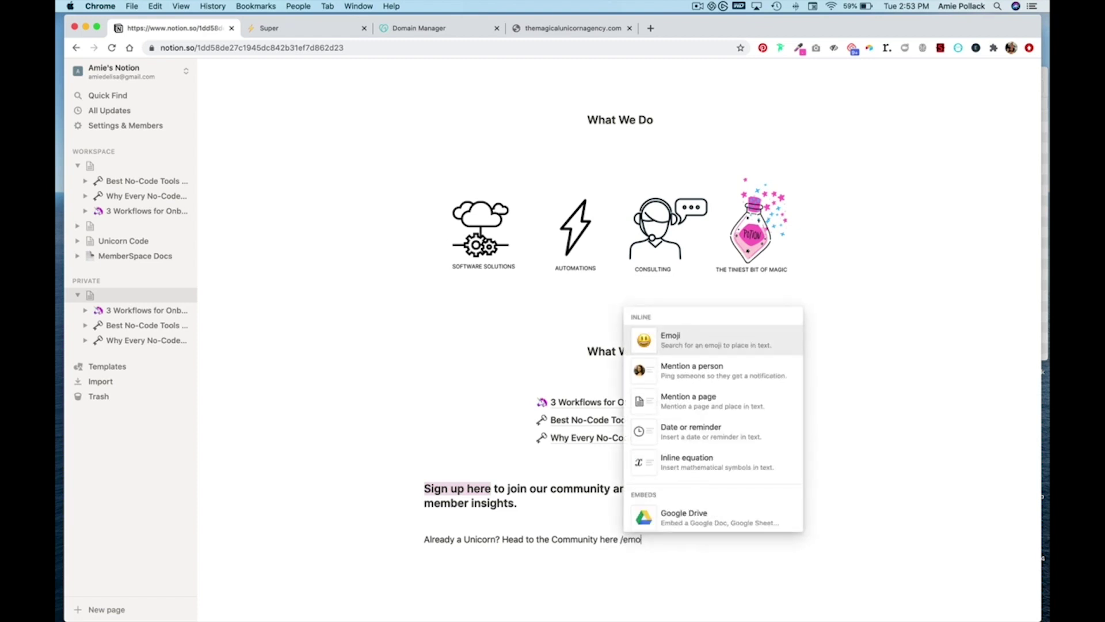
{"action": "key", "text": "Return"}
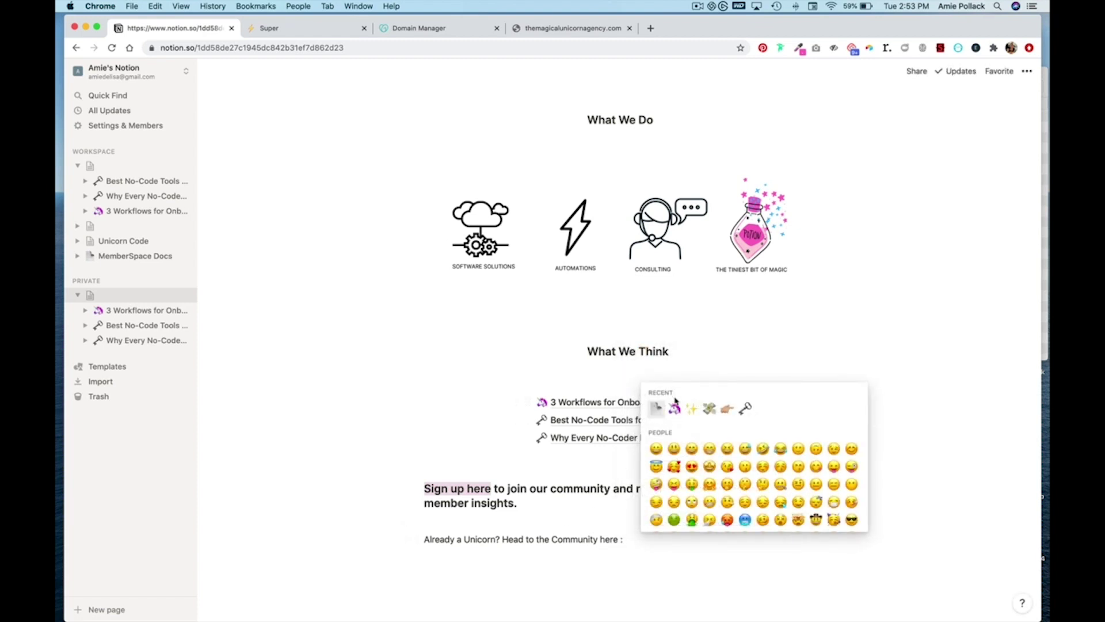
{"action": "left_click", "coordinate": [675, 406]}
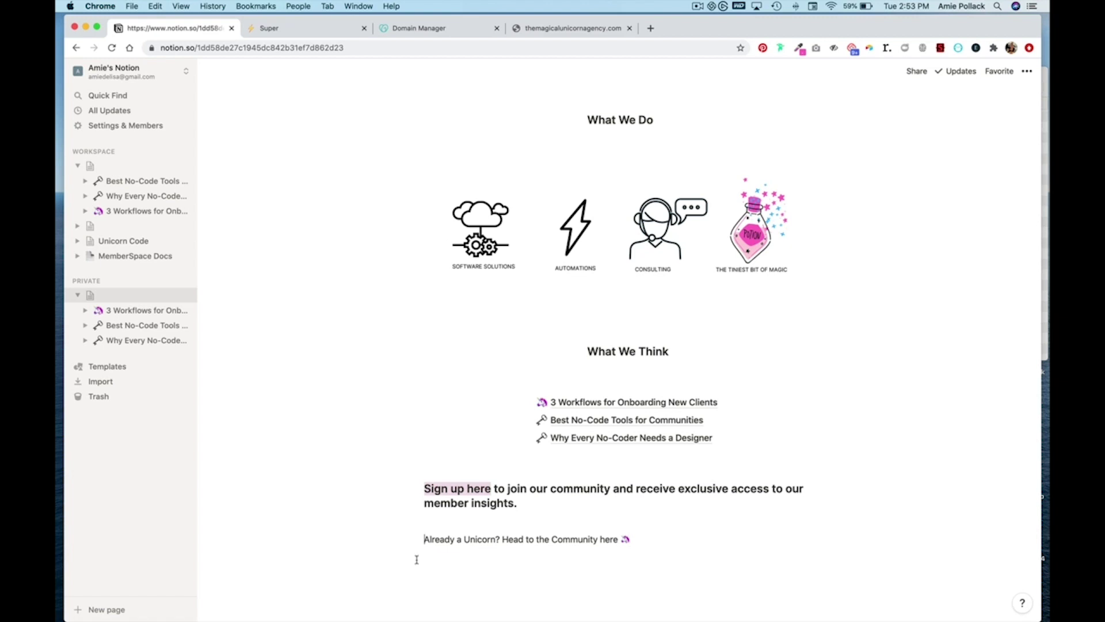
{"action": "left_click", "coordinate": [456, 557]}
- Put a narrow empty column beside the Unicorn line so it fits one row, and highlight 'here' in pink
{"action": "left_click_drag", "start_coordinate": [419, 556], "coordinate": [407, 538]}
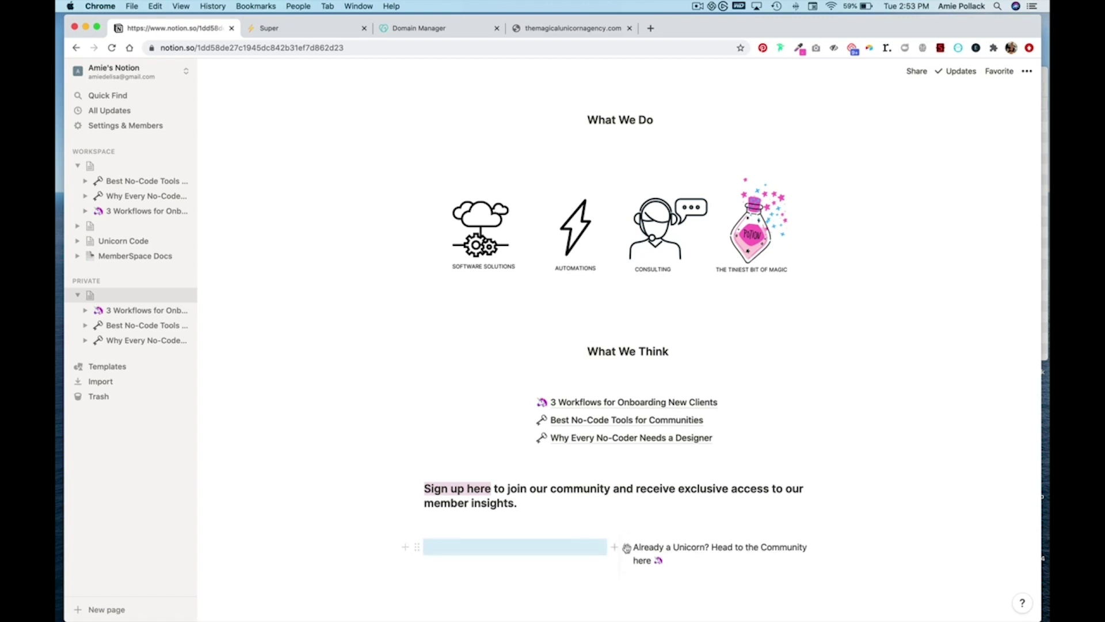
{"action": "left_click_drag", "start_coordinate": [618, 556], "coordinate": [521, 558]}
{"action": "left_click_drag", "start_coordinate": [737, 547], "coordinate": [718, 547]}
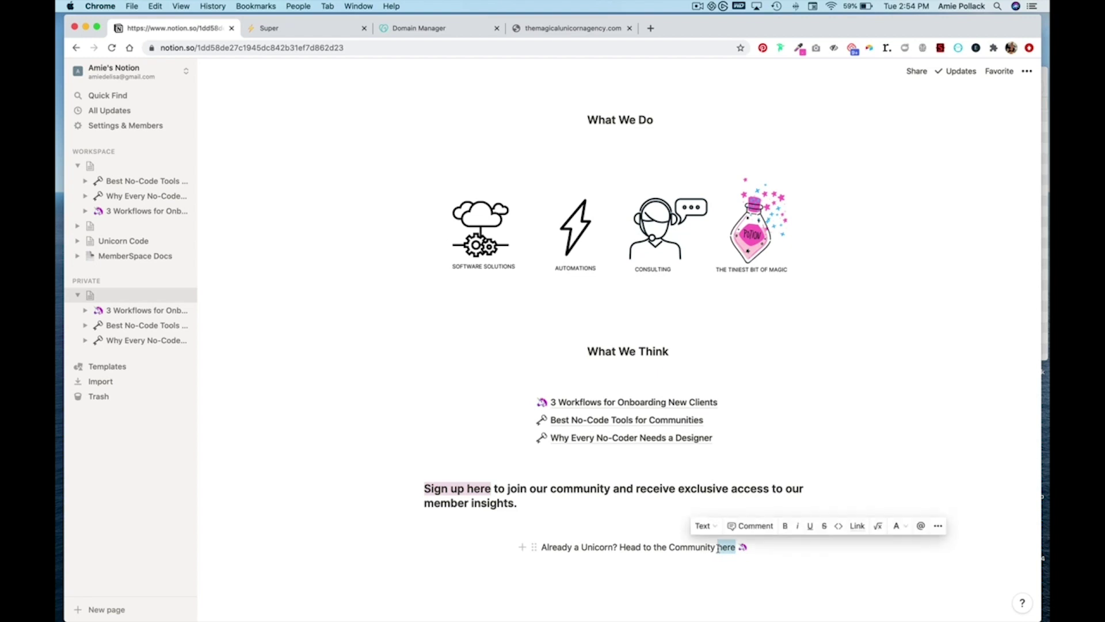
{"action": "left_click", "coordinate": [895, 526]}
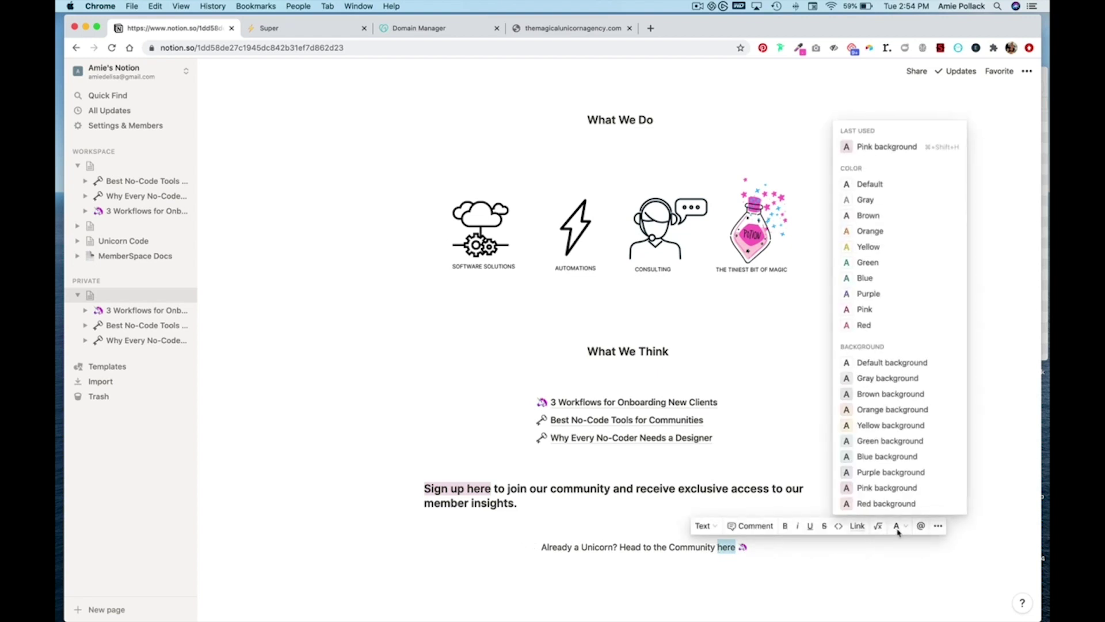
{"action": "left_click", "coordinate": [895, 148]}
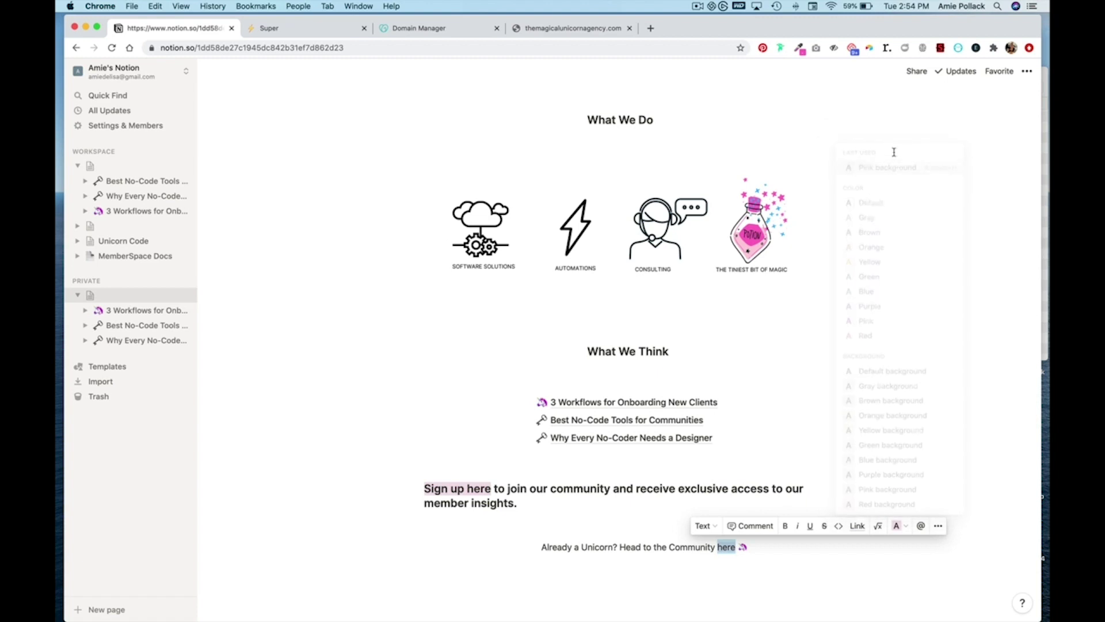
{"action": "left_click", "coordinate": [808, 570]}
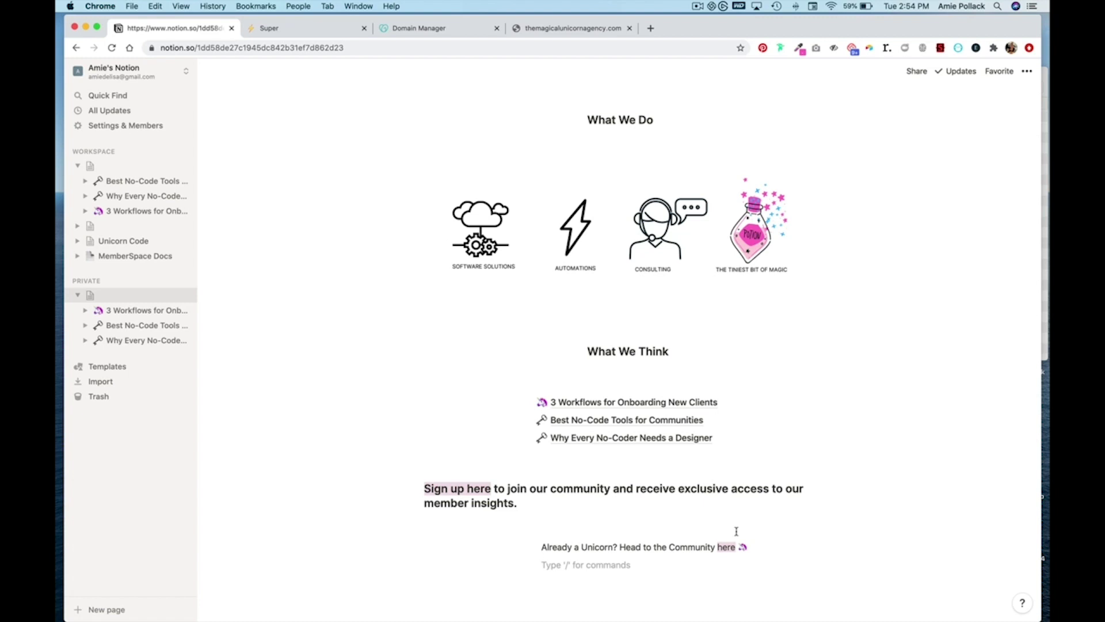
- Turn the 'Already a Unicorn?' community line into a Heading 3
{"action": "left_click_drag", "start_coordinate": [757, 547], "coordinate": [533, 546]}
{"action": "left_click", "coordinate": [532, 546]}
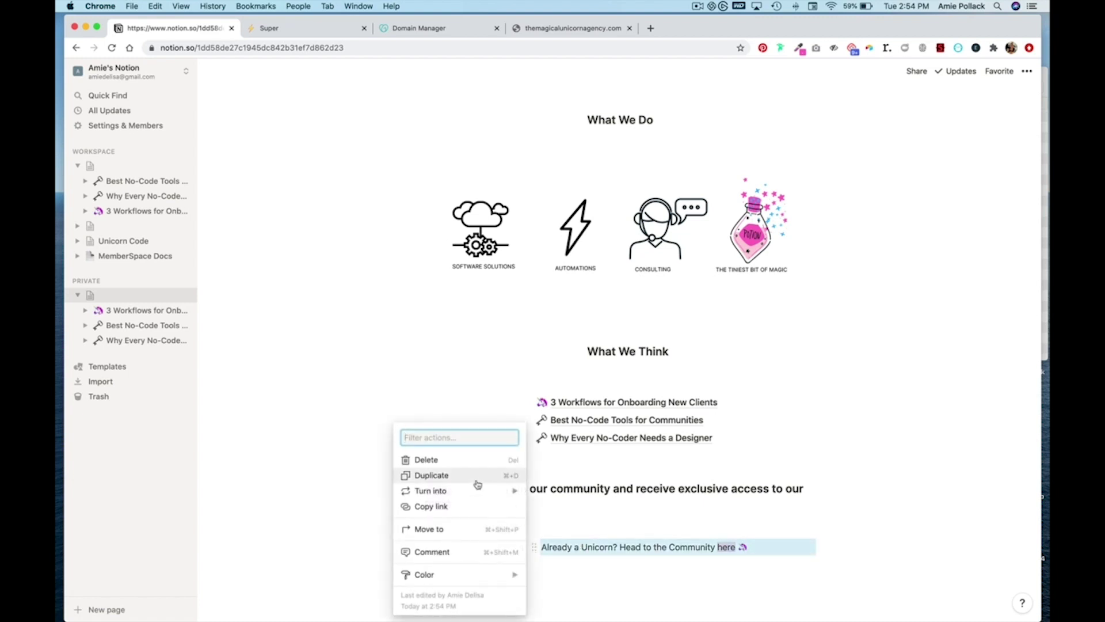
{"action": "mouse_move", "coordinate": [518, 489]}
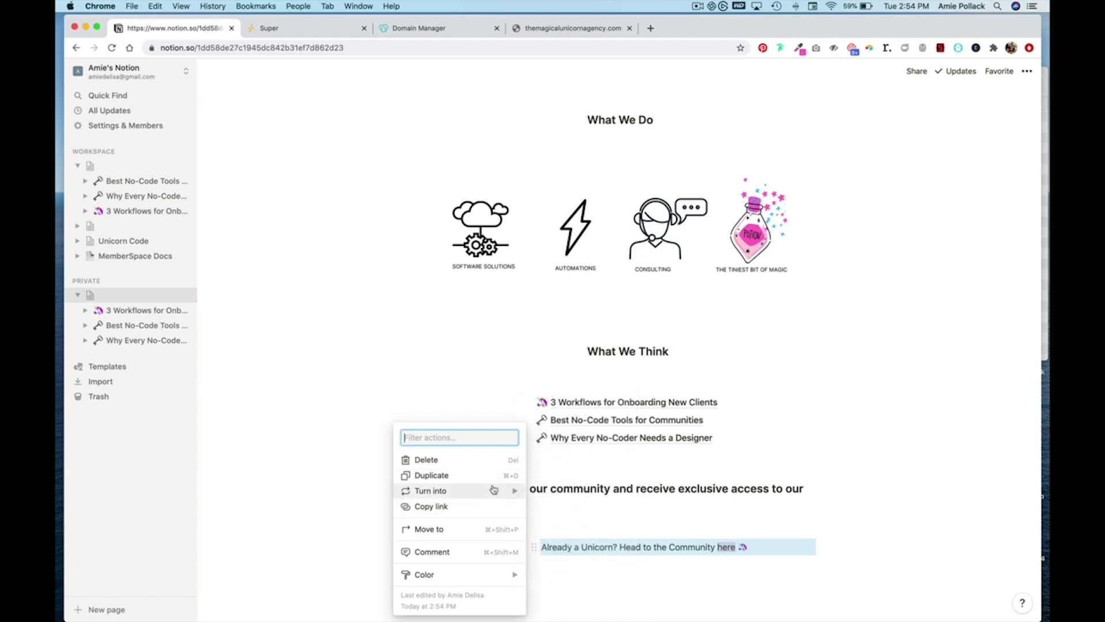
{"action": "left_click", "coordinate": [597, 450]}
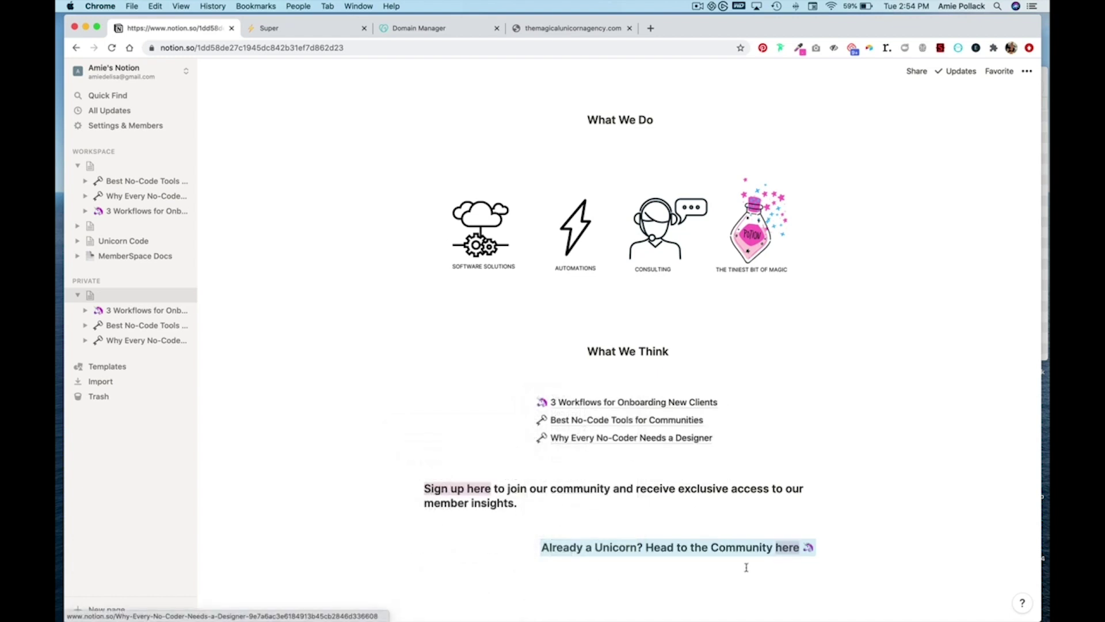
- Centre the Unicorn heading using an empty side column and add a blank line above it
{"action": "left_click", "coordinate": [585, 578]}
{"action": "left_click_drag", "start_coordinate": [534, 566], "coordinate": [868, 552]}
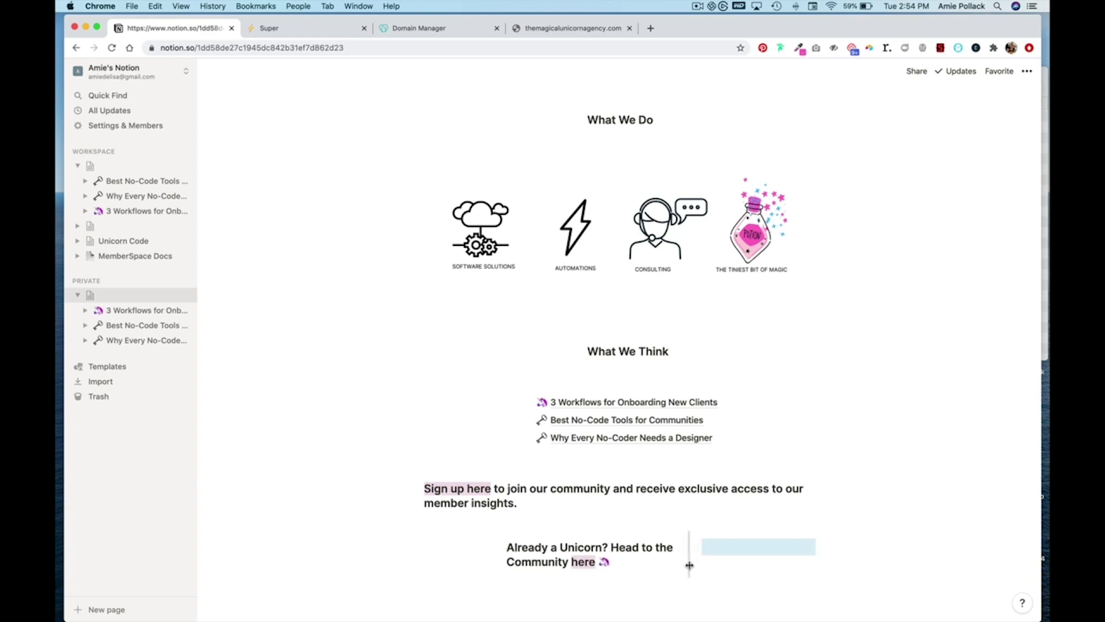
{"action": "left_click_drag", "start_coordinate": [691, 562], "coordinate": [835, 562]}
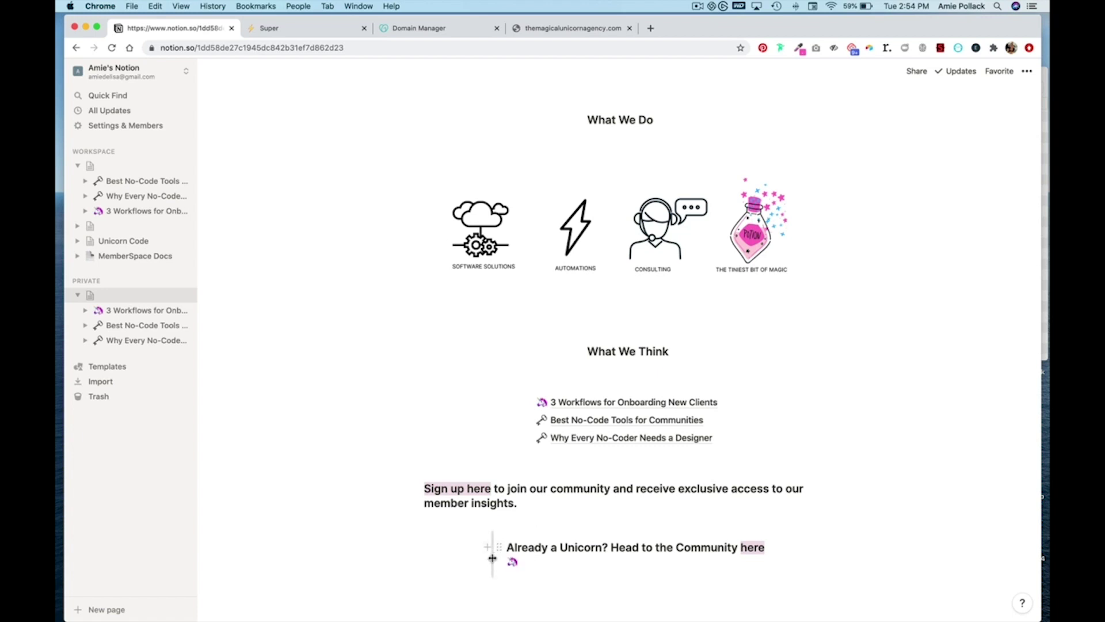
{"action": "left_click_drag", "start_coordinate": [490, 557], "coordinate": [475, 557]}
{"action": "left_click", "coordinate": [621, 592]}
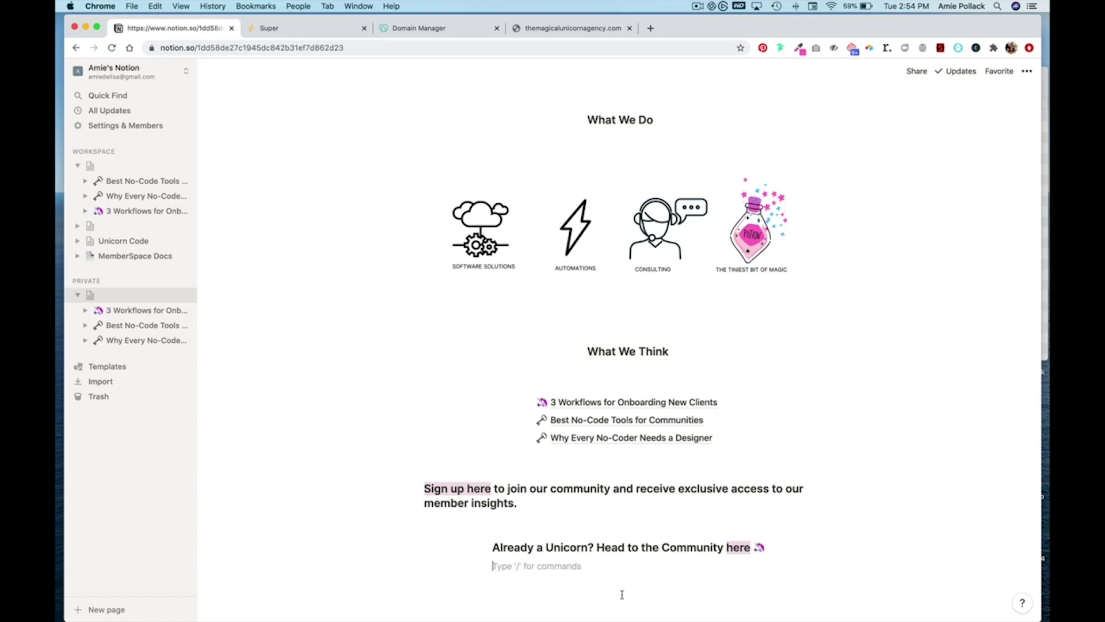
{"action": "left_click", "coordinate": [655, 518]}
{"action": "key", "text": "Return"}
{"action": "key", "text": "Return"}
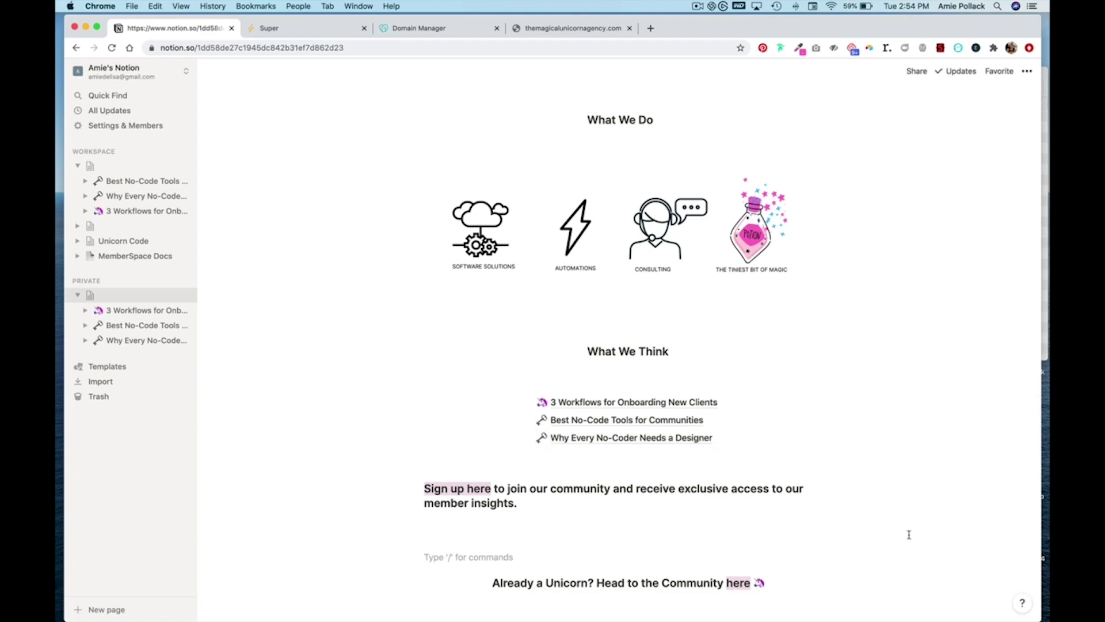
{"action": "scroll", "coordinate": [909, 534], "scroll_direction": "down", "scroll_amount": 5}
{"action": "scroll", "coordinate": [878, 309], "scroll_direction": "up", "scroll_amount": 15}
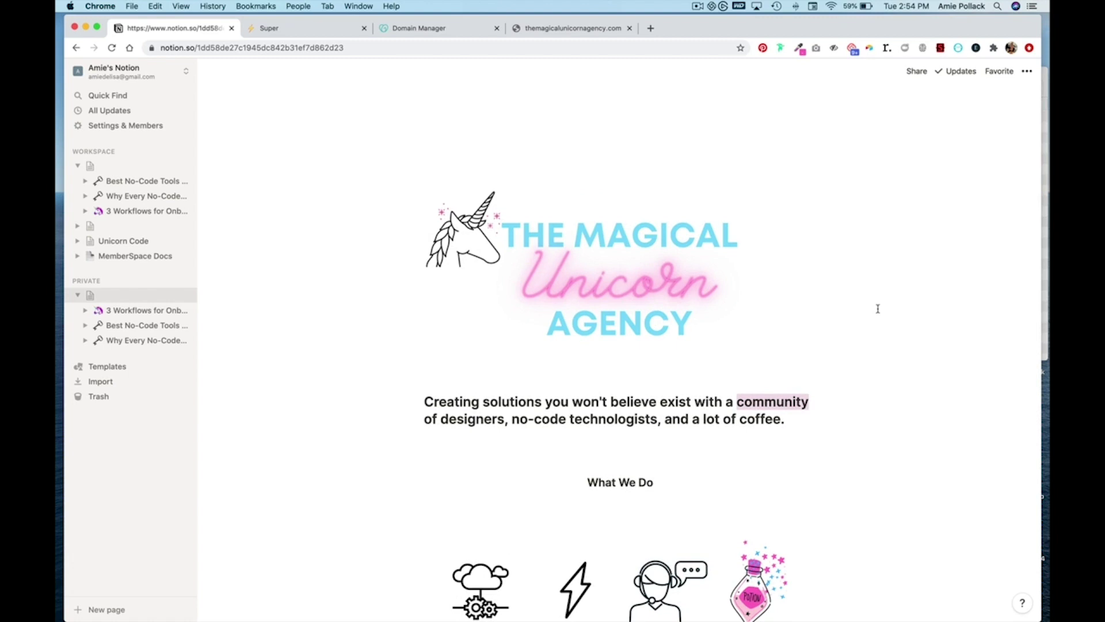
{"action": "scroll", "coordinate": [878, 309], "scroll_direction": "down", "scroll_amount": 12}
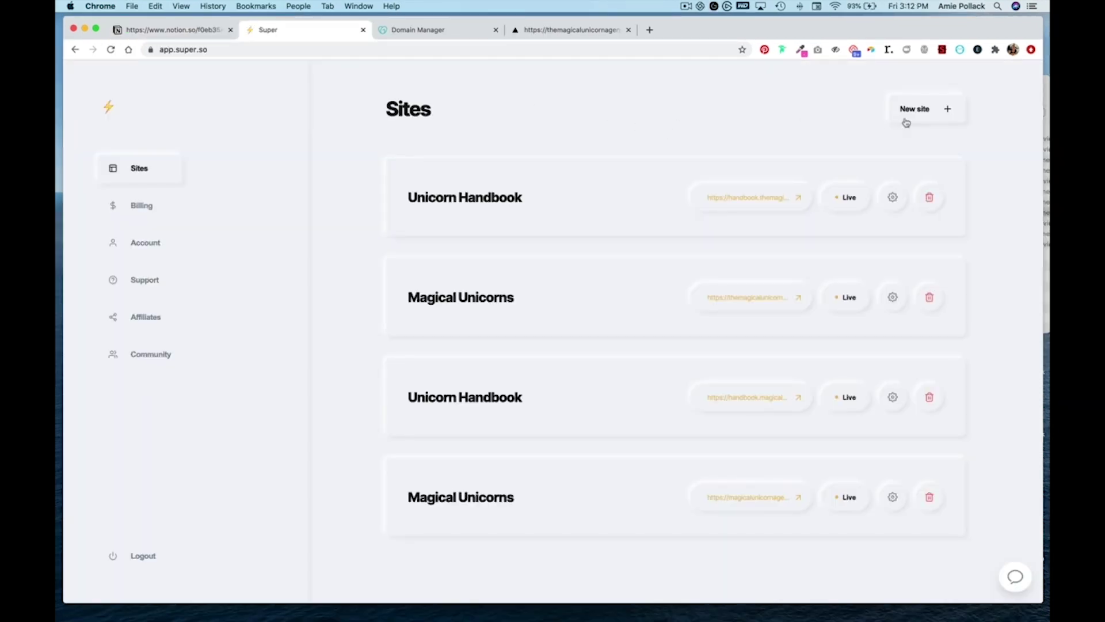
- Create a new Super Static site named 'Magical Unicorn' with custom domain themagicalunicornagency.com
{"action": "left_click", "coordinate": [930, 115]}
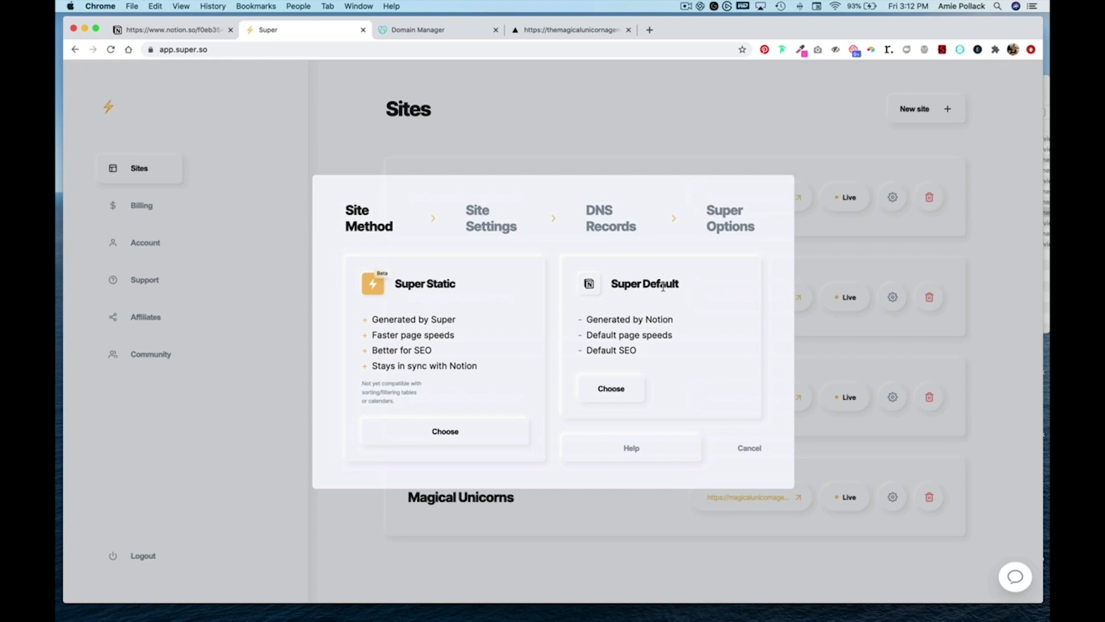
{"action": "left_click", "coordinate": [458, 434]}
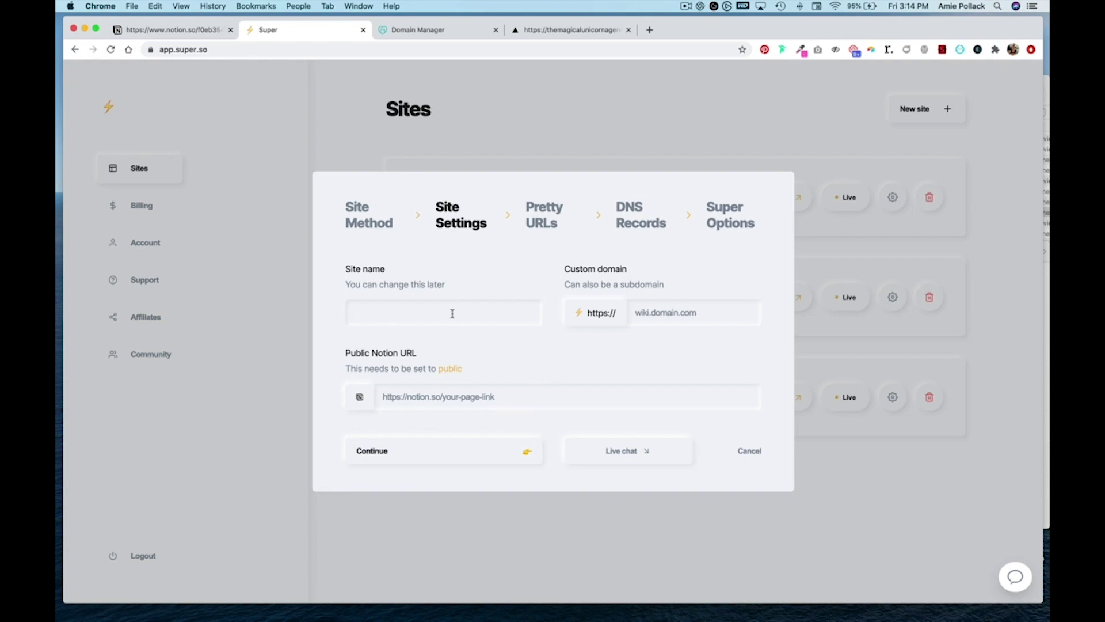
{"action": "type", "text": "Magical Unicorn"}
{"action": "left_click", "coordinate": [693, 311]}
{"action": "type", "text": "themagi"}
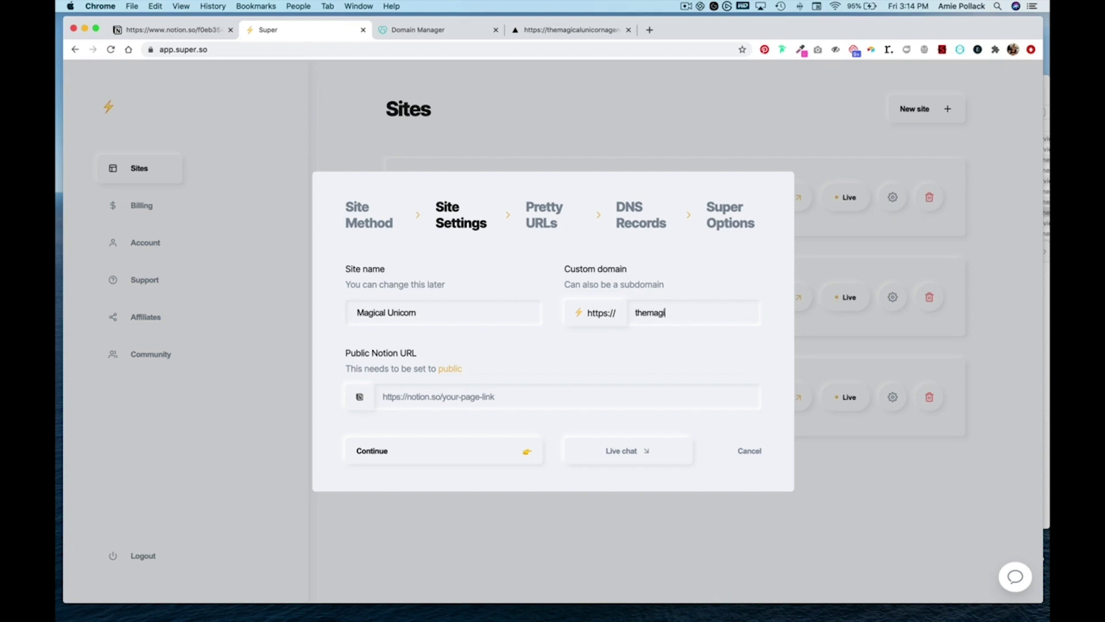
{"action": "type", "text": "calunicornagency.com"}
{"action": "left_click", "coordinate": [188, 31]}
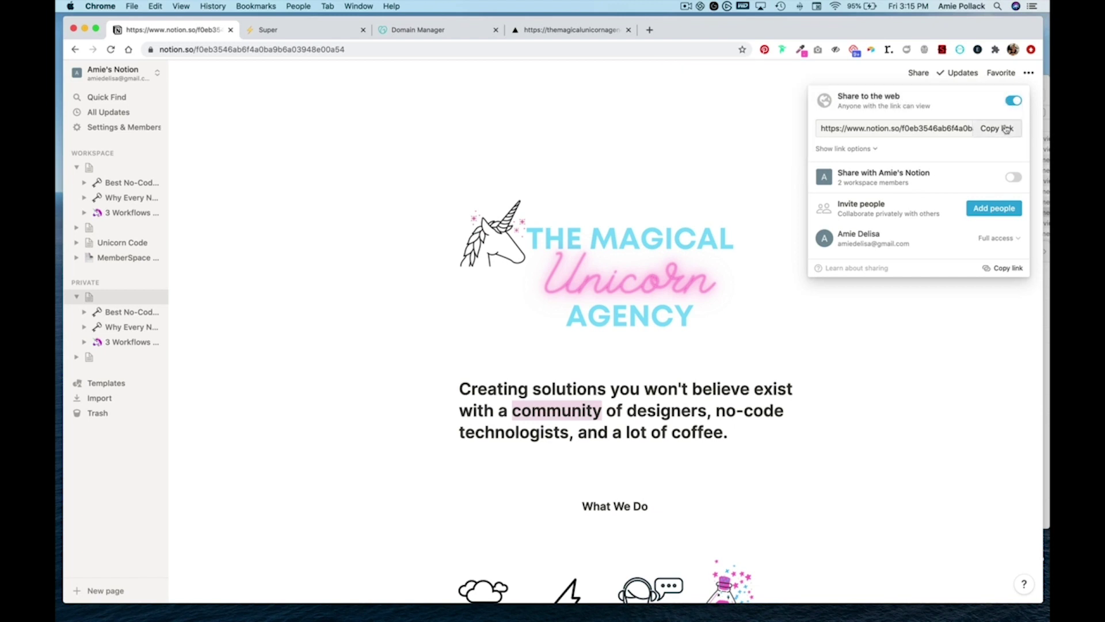
- Copy the landing page's public Notion web link and return to Super's site settings
{"action": "left_click", "coordinate": [1003, 129]}
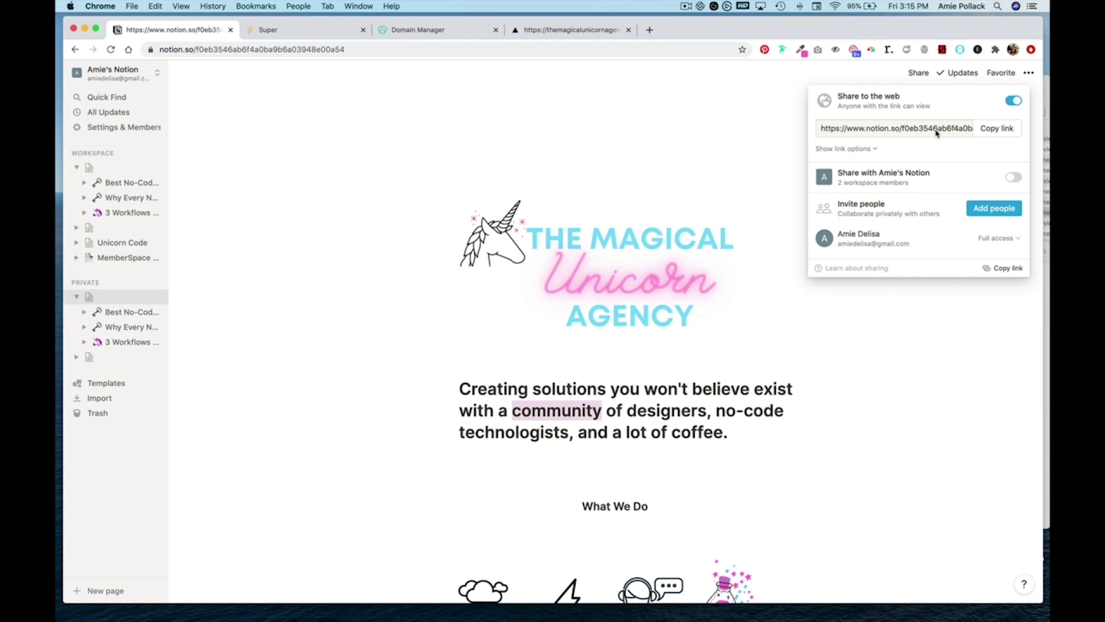
{"action": "left_click", "coordinate": [307, 33]}
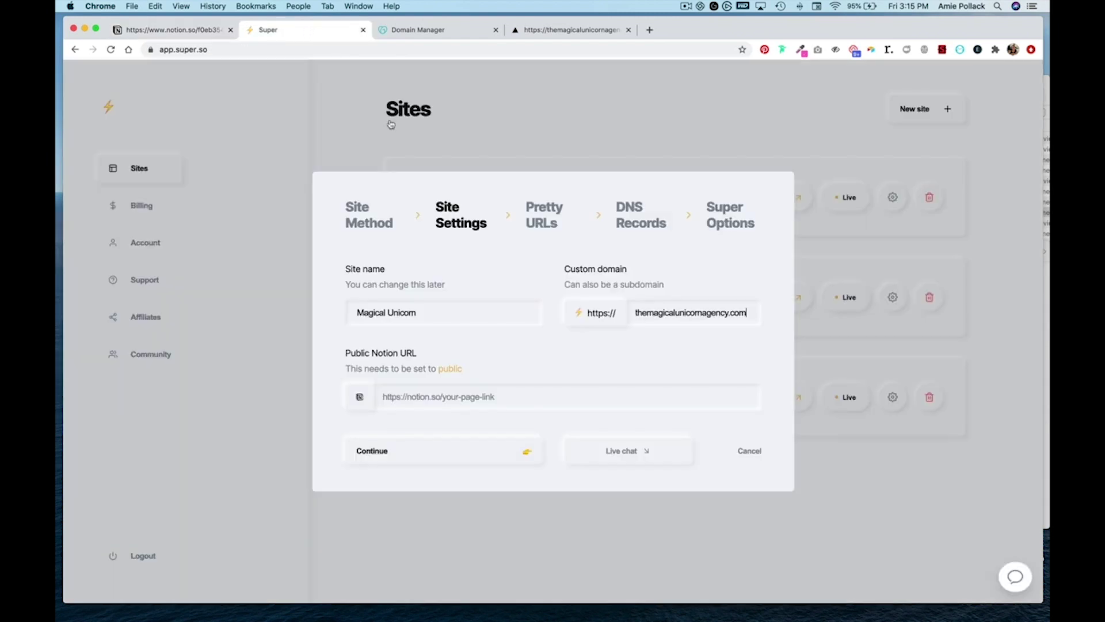
- Paste the landing page link as the site's Public Notion URL and continue to pretty URLs
{"action": "left_click", "coordinate": [468, 398]}
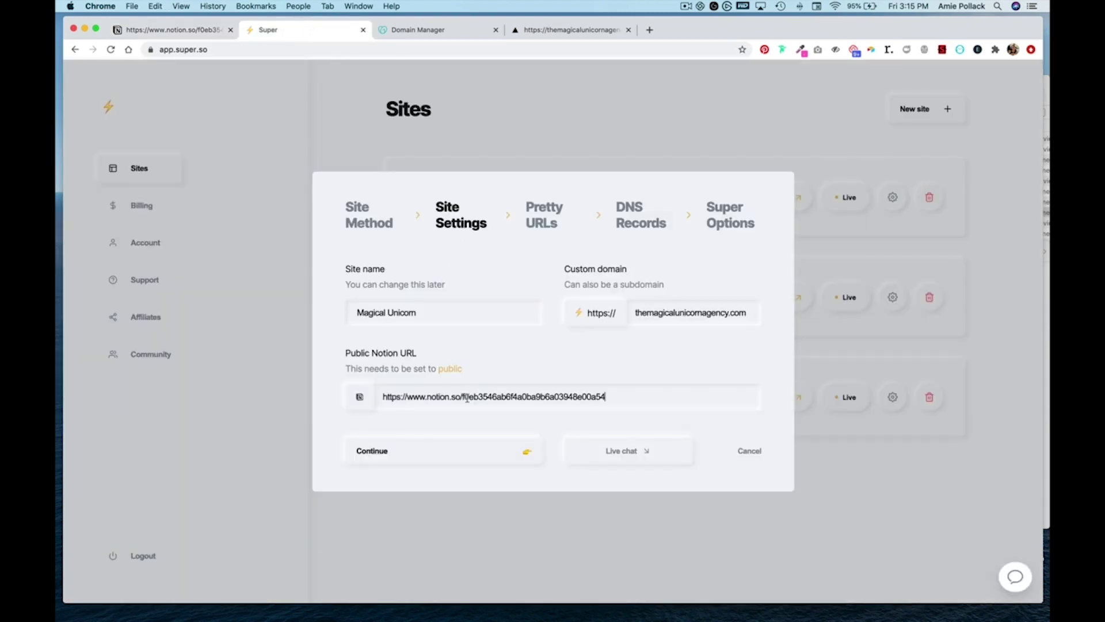
{"action": "left_click", "coordinate": [473, 453]}
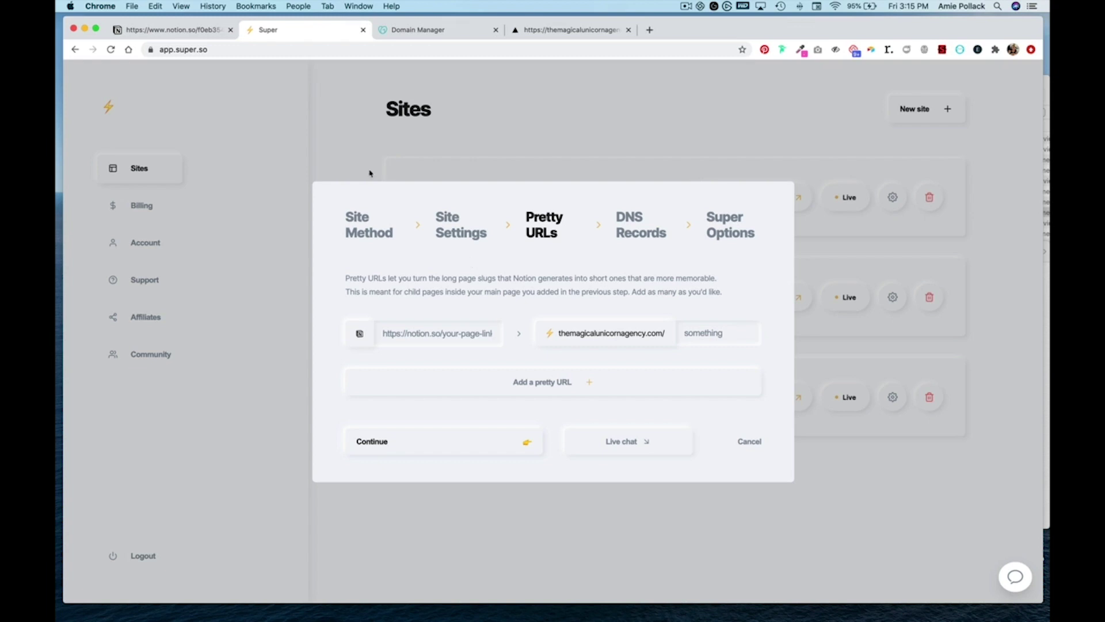
- Map the Best No-Code Tools for Communities page to the pretty URL 'best-no-code-tools'
{"action": "left_click", "coordinate": [181, 31]}
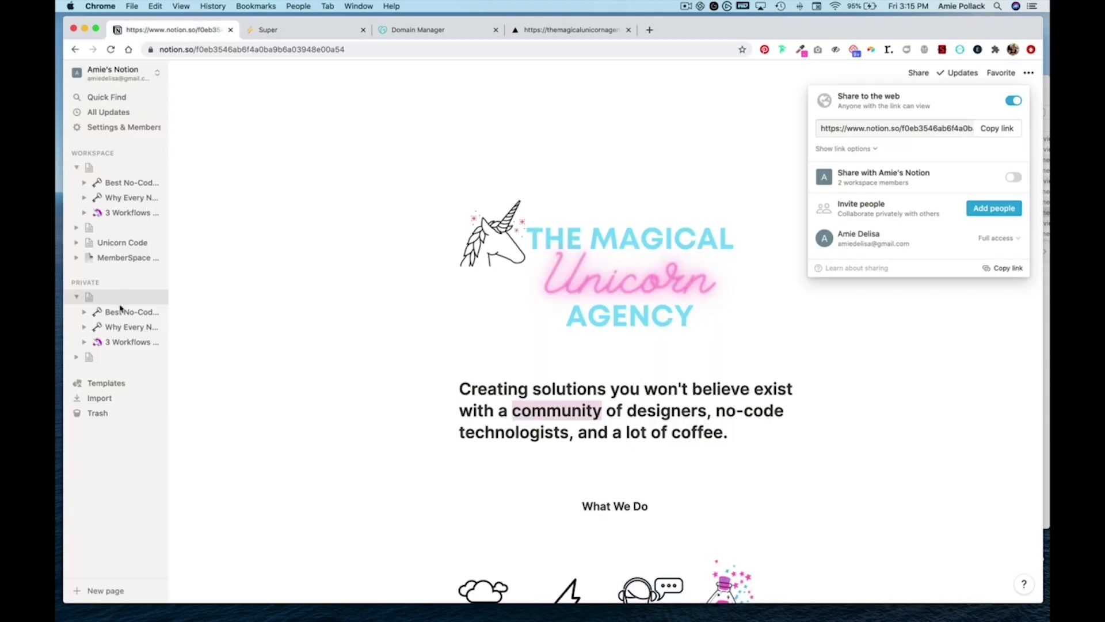
{"action": "left_click", "coordinate": [123, 311]}
{"action": "left_click", "coordinate": [125, 311]}
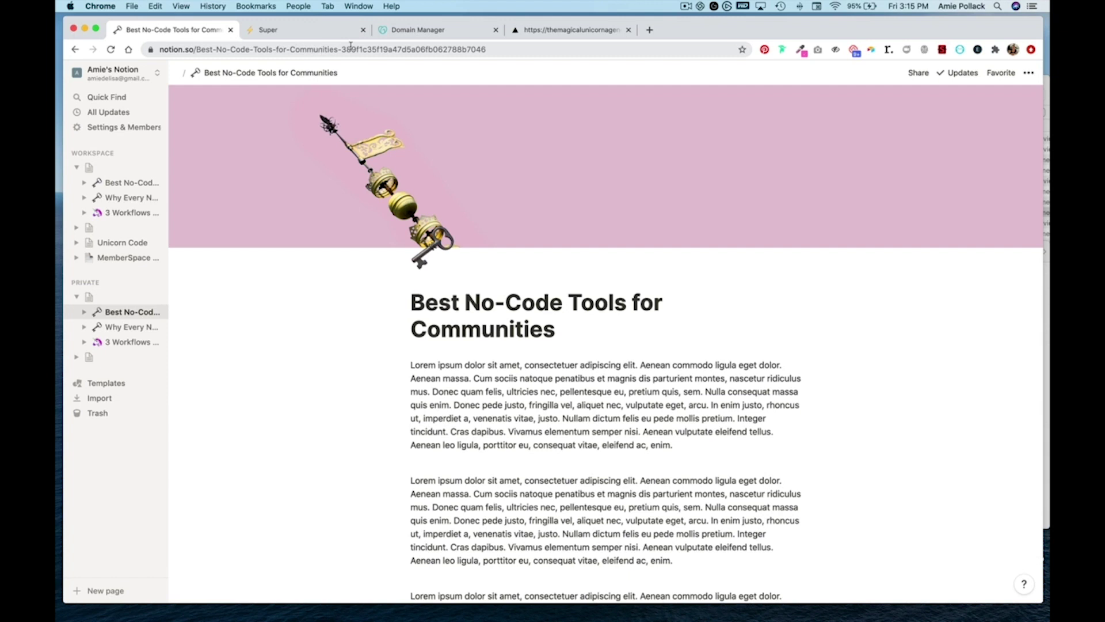
{"action": "left_click", "coordinate": [421, 51]}
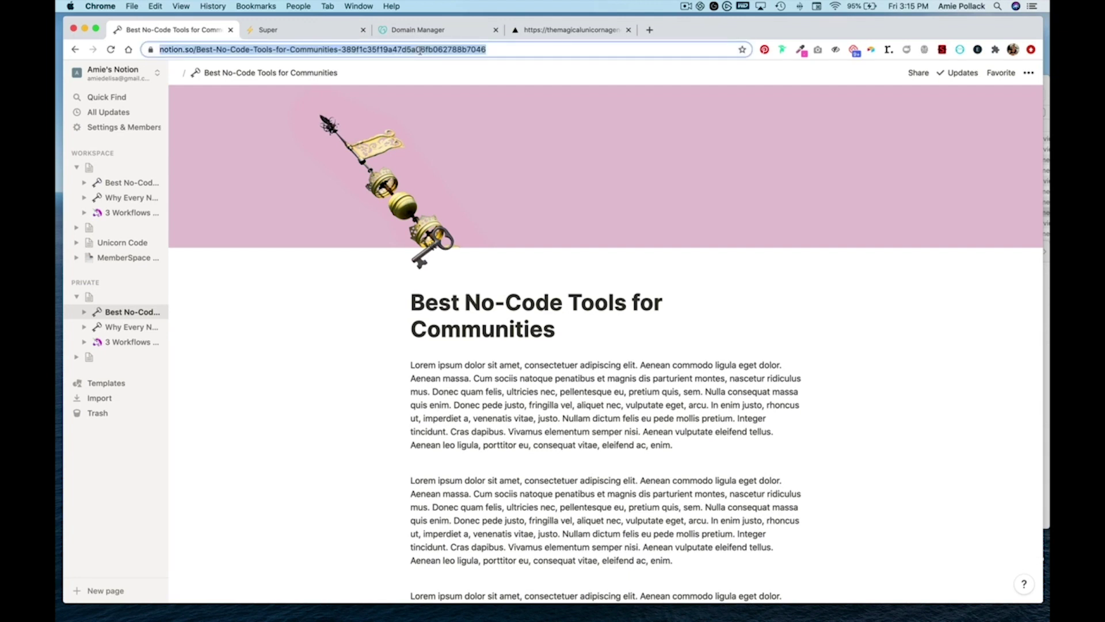
{"action": "left_click", "coordinate": [300, 26]}
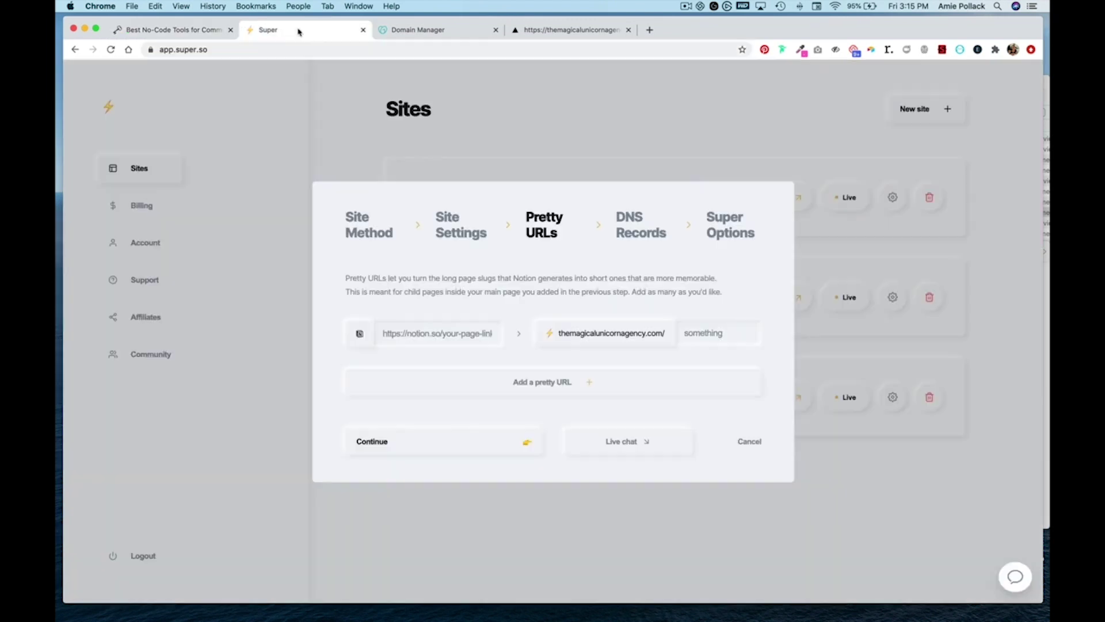
{"action": "left_click", "coordinate": [424, 337]}
{"action": "key", "text": "super+v"}
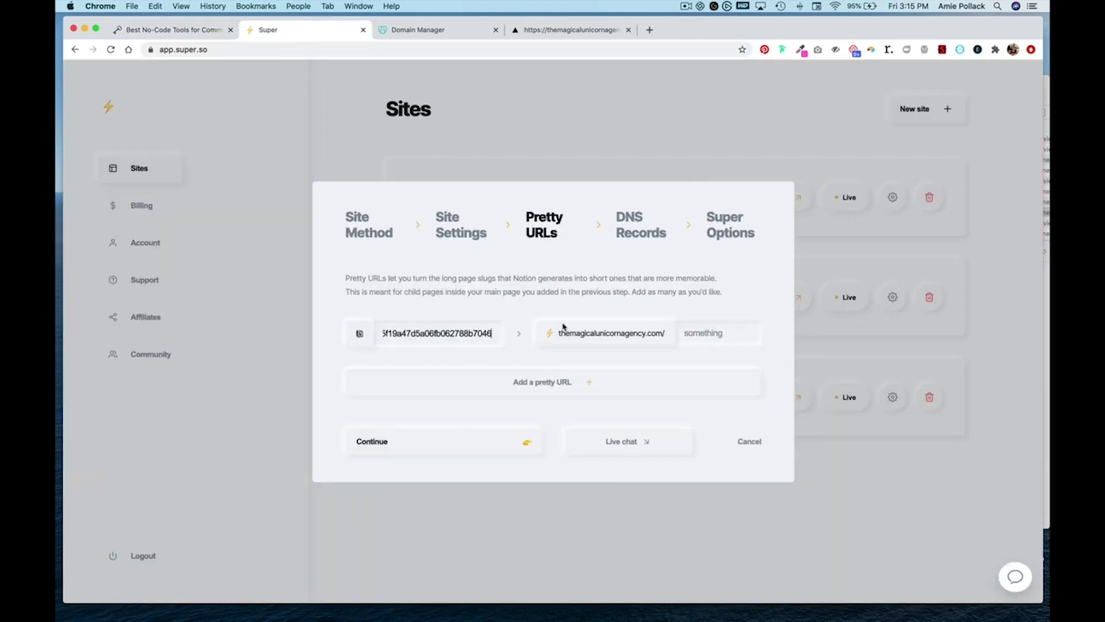
{"action": "left_click", "coordinate": [702, 334]}
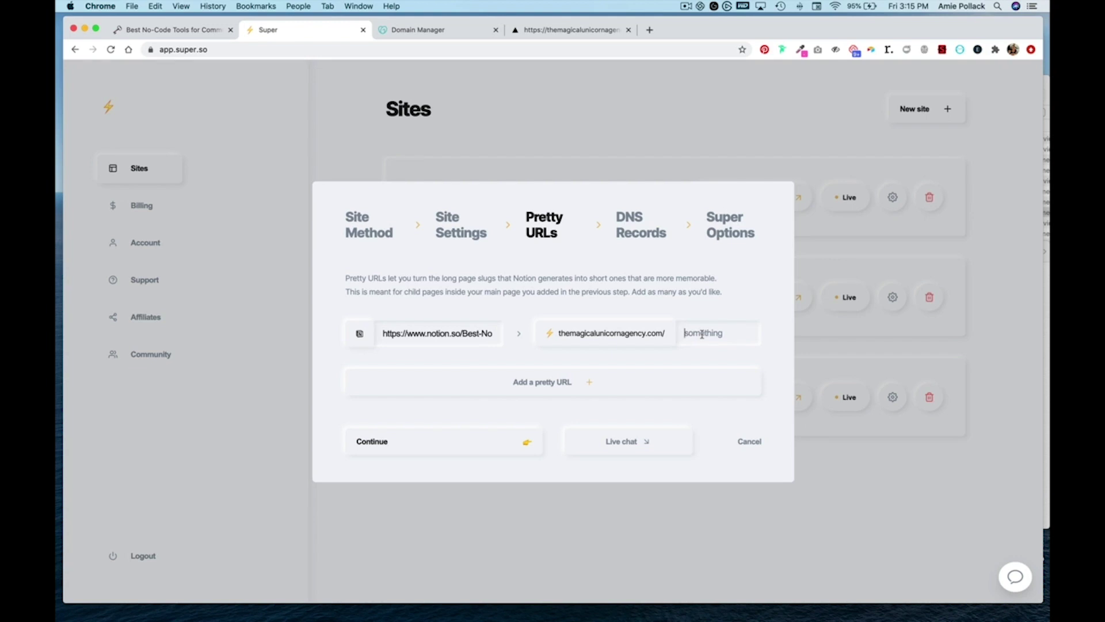
{"action": "type", "text": "best-no-code-t"}
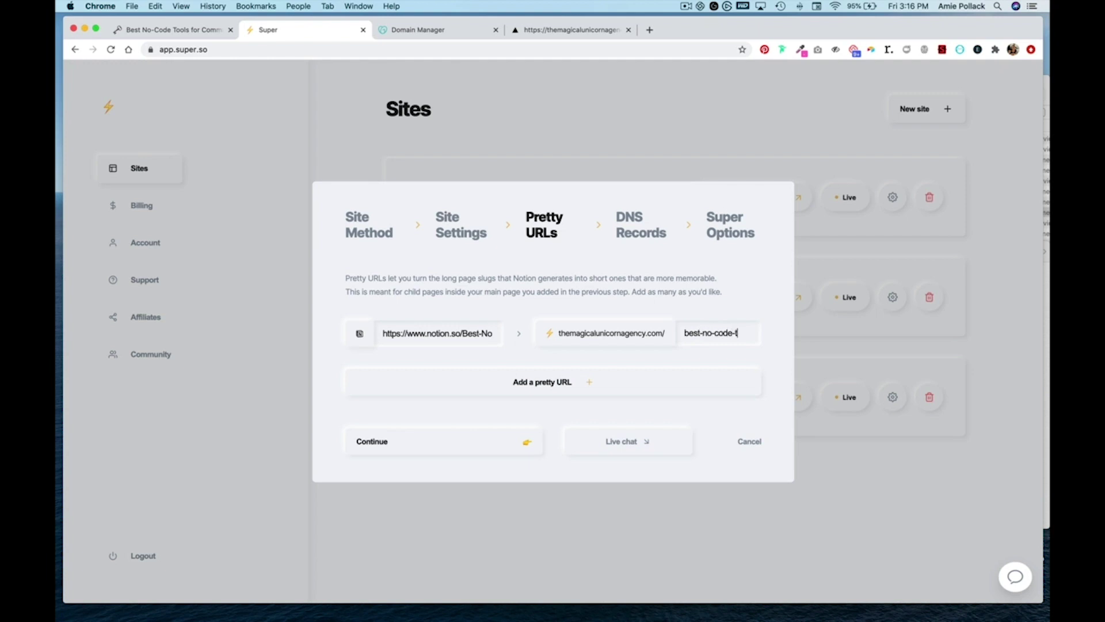
{"action": "type", "text": "ools"}
{"action": "left_click", "coordinate": [469, 440]}
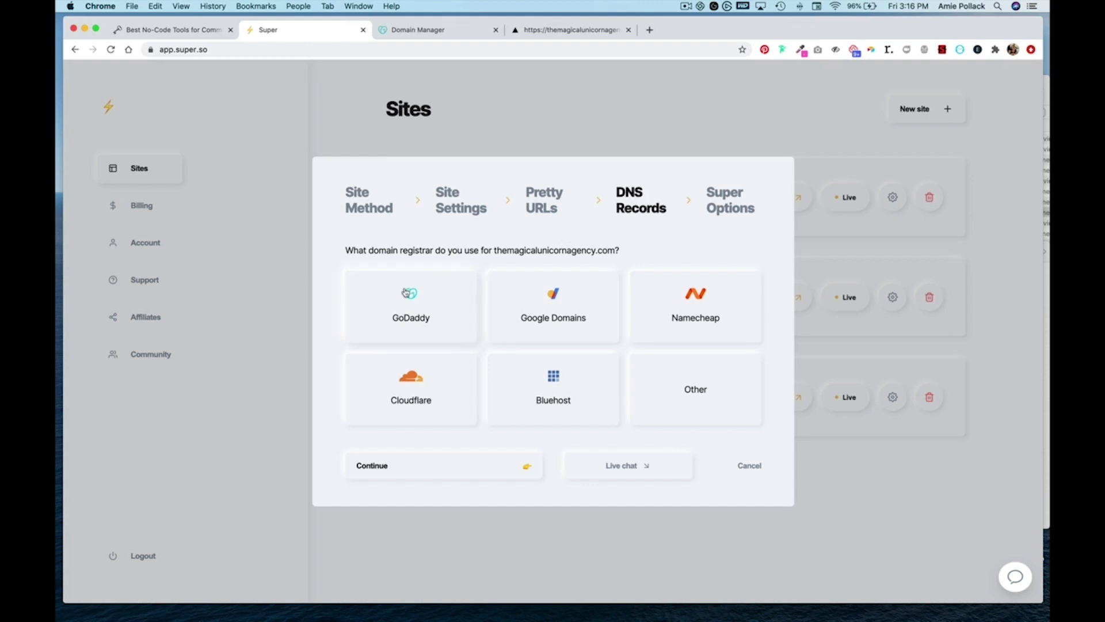
- Choose GoDaddy as the registrar and copy the A-record IP address 76.76.21.21
{"action": "left_click", "coordinate": [410, 308]}
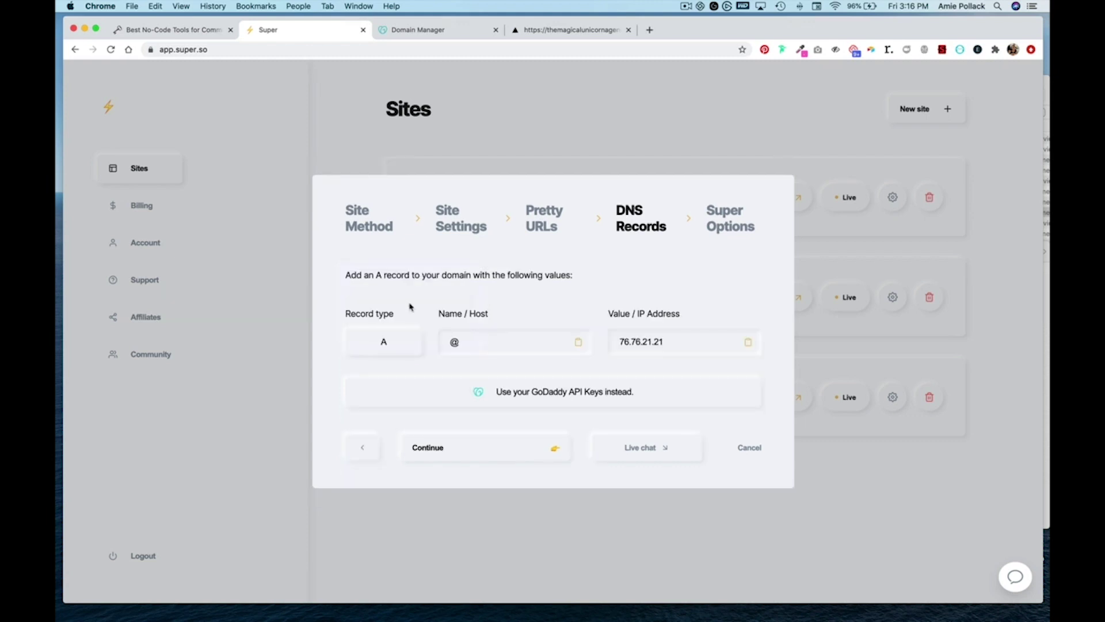
{"action": "left_click", "coordinate": [749, 344]}
{"action": "left_click", "coordinate": [401, 36]}
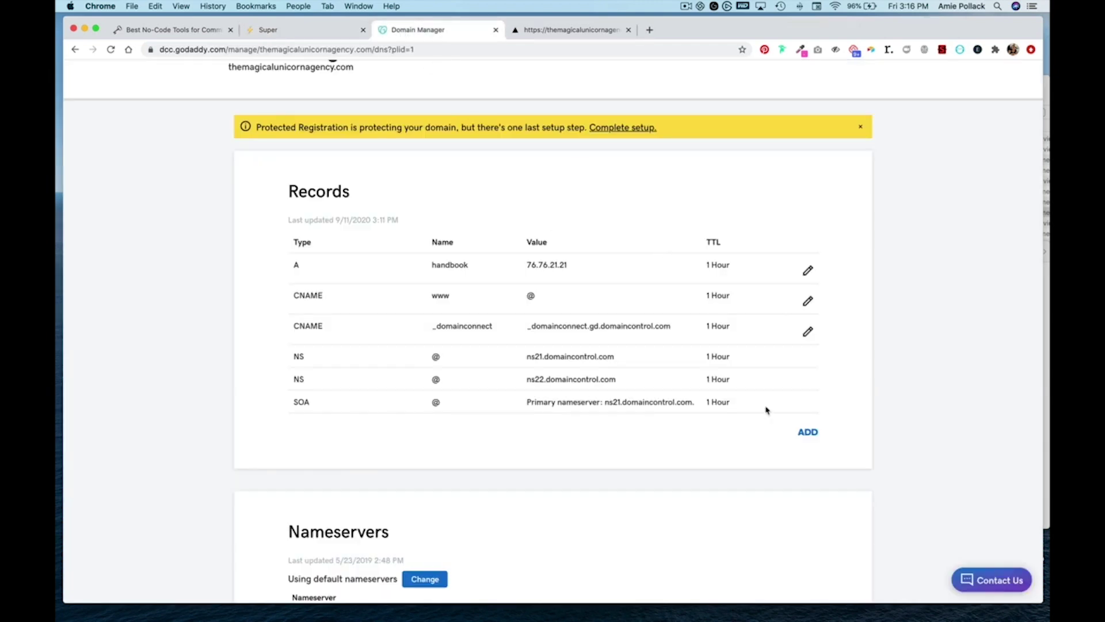
- Add and save a GoDaddy A record with host @ pointing to 76.76.21.21
{"action": "left_click", "coordinate": [810, 435]}
{"action": "left_click", "coordinate": [435, 455]}
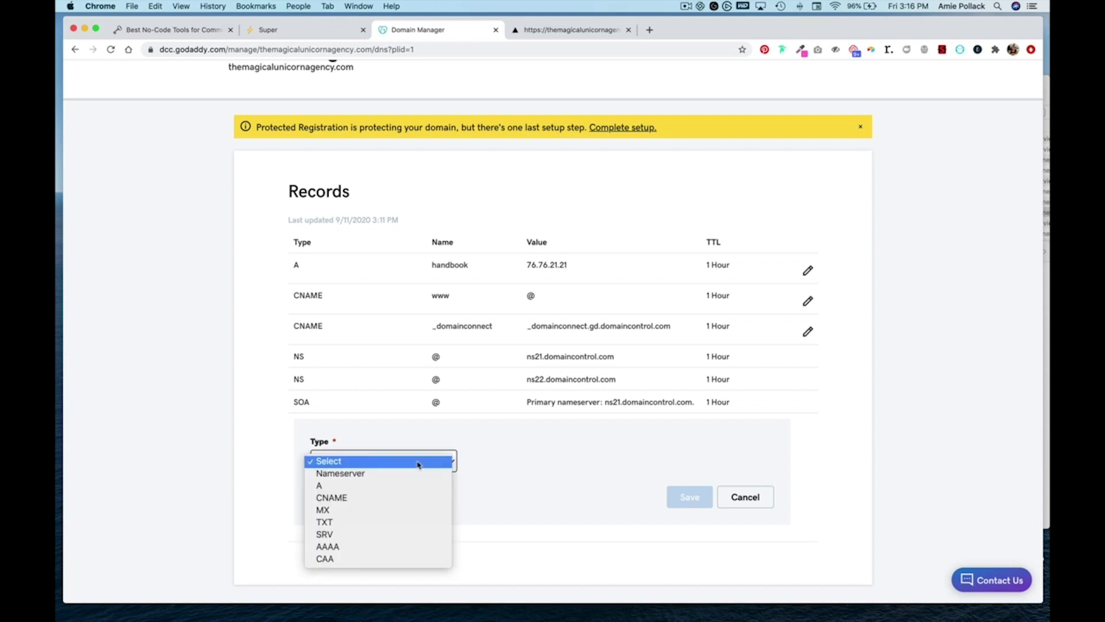
{"action": "left_click", "coordinate": [404, 485]}
{"action": "left_click", "coordinate": [520, 458]}
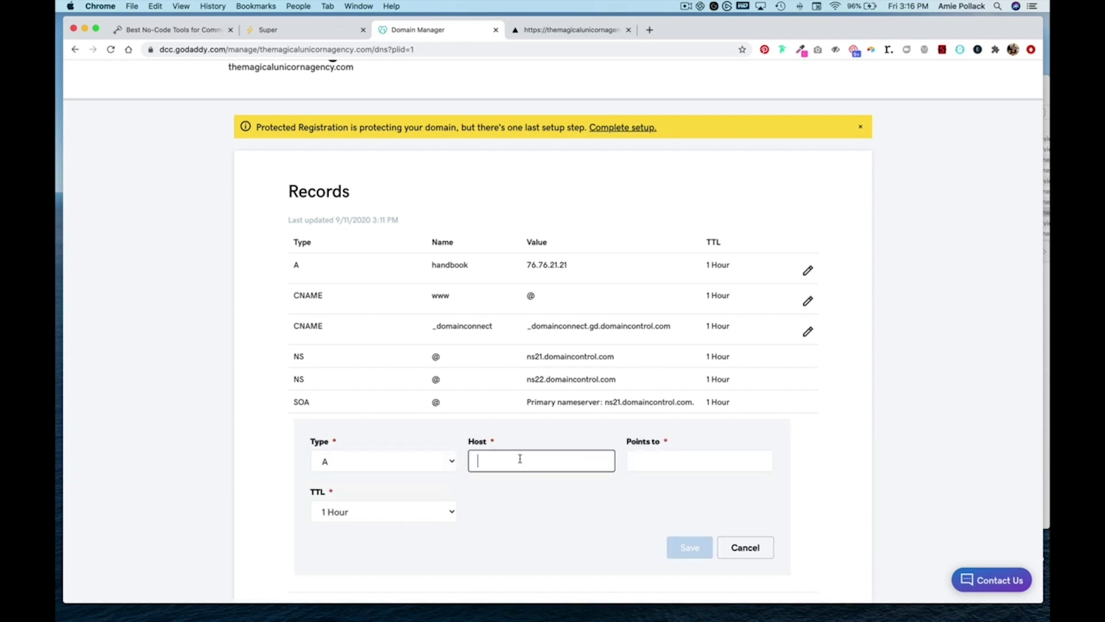
{"action": "type", "text": "@"}
{"action": "left_click", "coordinate": [676, 464]}
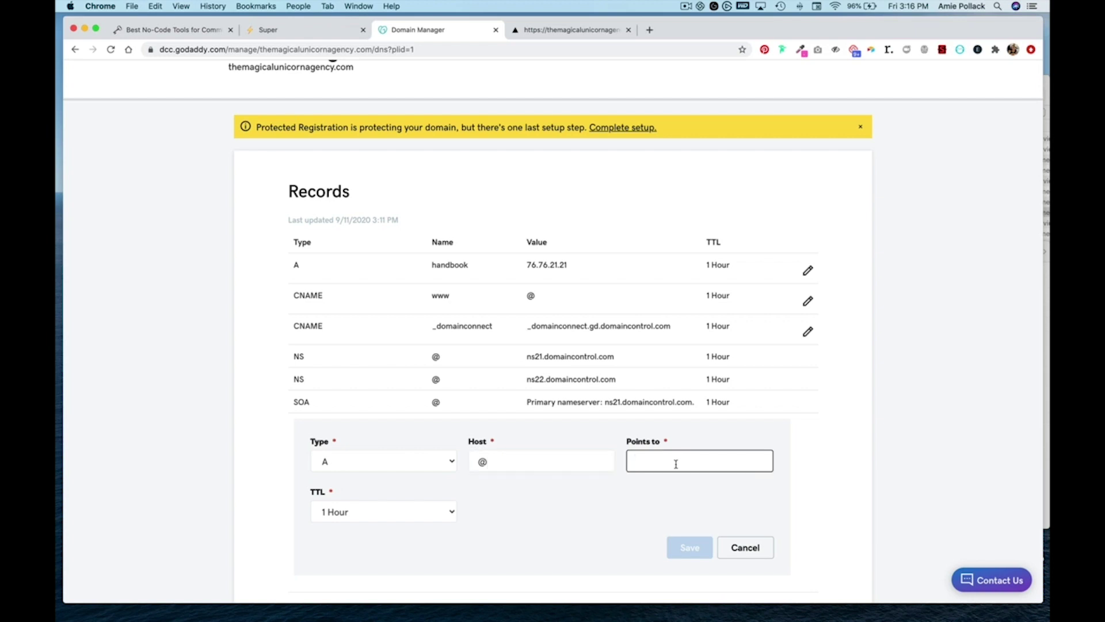
{"action": "key", "text": "super+v"}
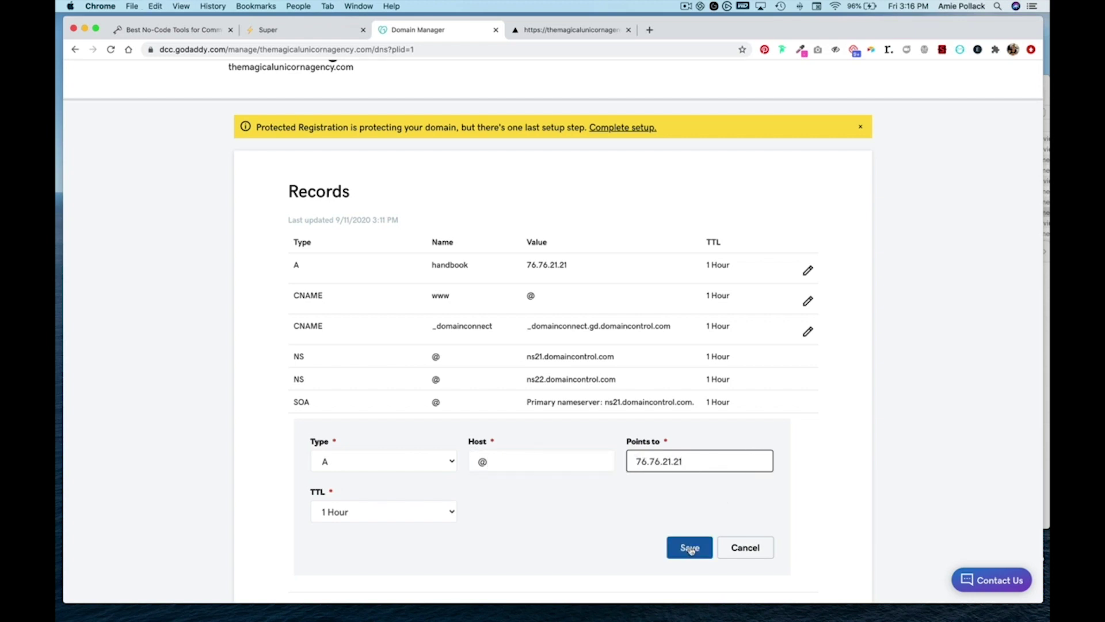
{"action": "left_click", "coordinate": [690, 548]}
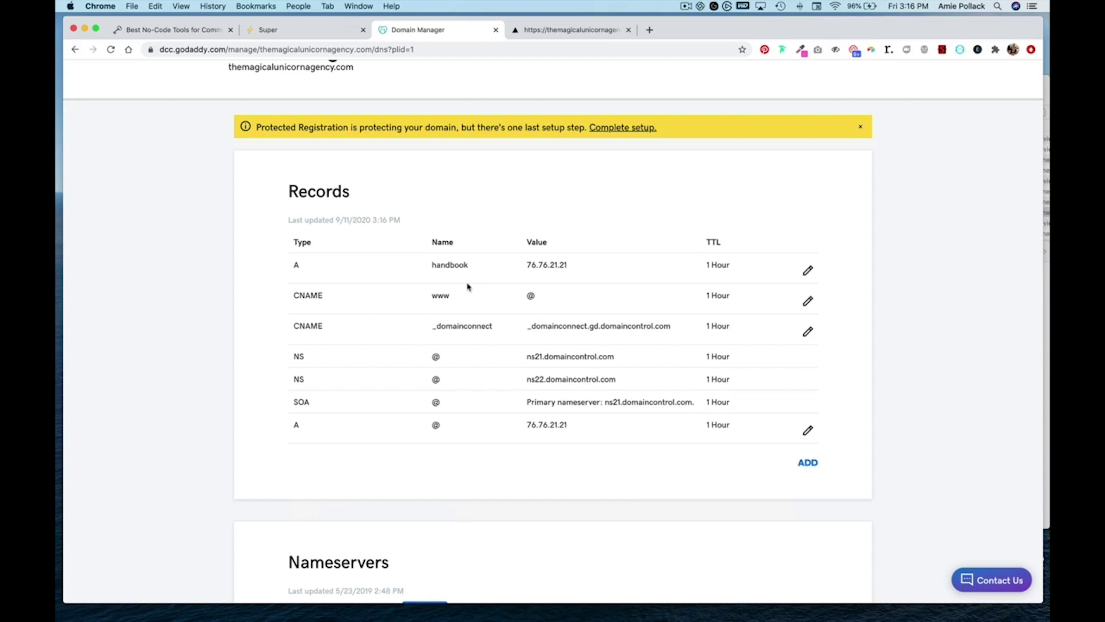
{"action": "left_click", "coordinate": [292, 34]}
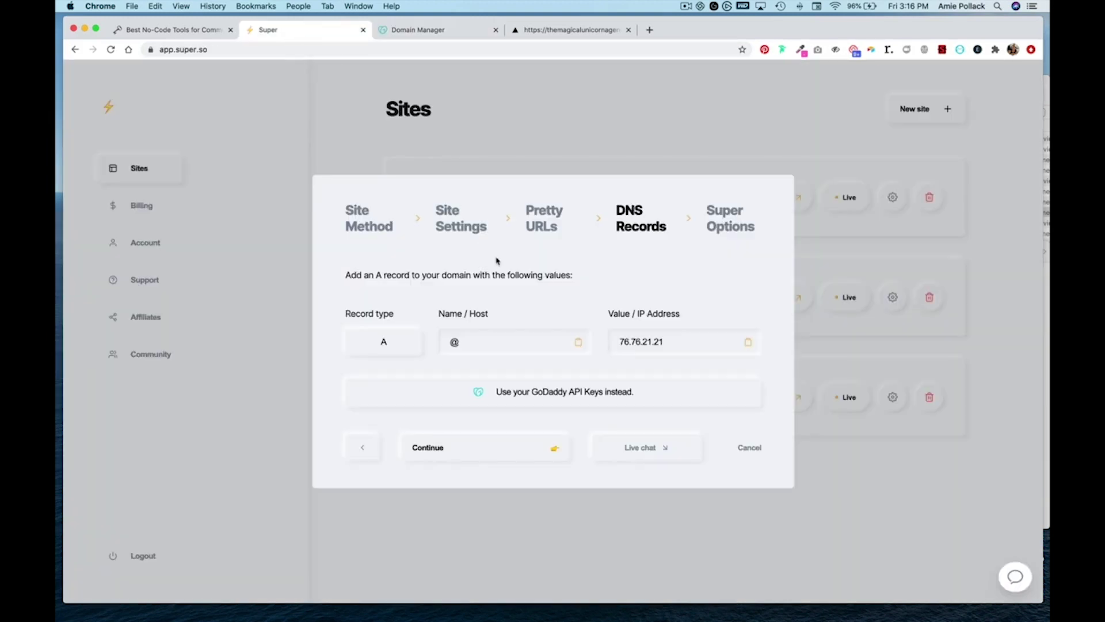
- In Super Options, set the site's custom font to Libre Franklin
{"action": "left_click", "coordinate": [458, 450]}
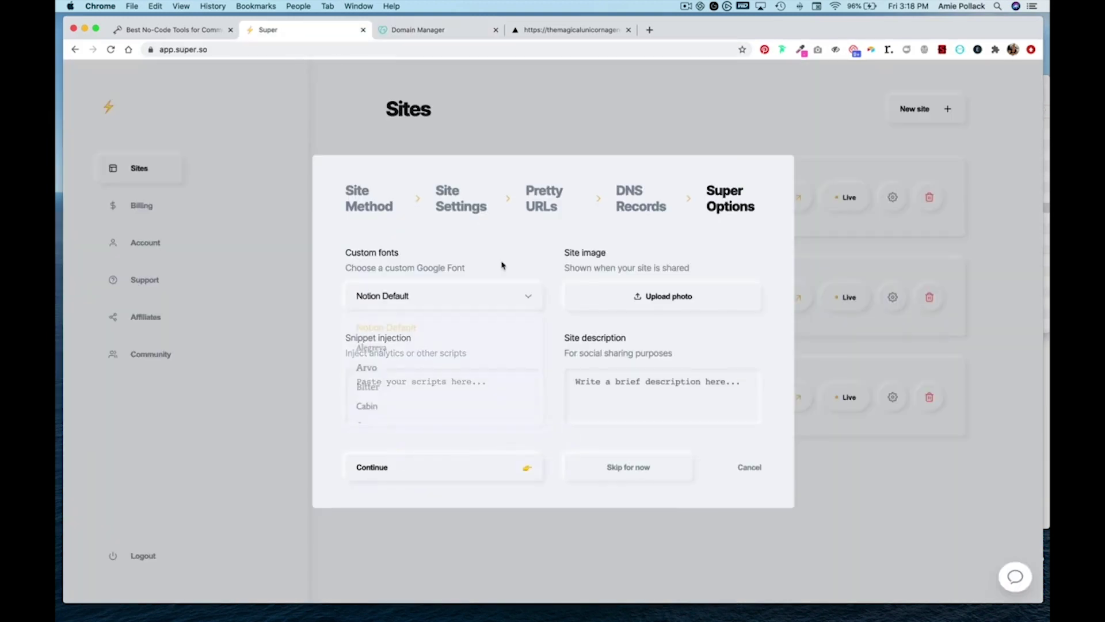
{"action": "left_click", "coordinate": [518, 296]}
{"action": "scroll", "coordinate": [481, 368], "scroll_direction": "down", "scroll_amount": 3}
{"action": "scroll", "coordinate": [478, 373], "scroll_direction": "down", "scroll_amount": 5}
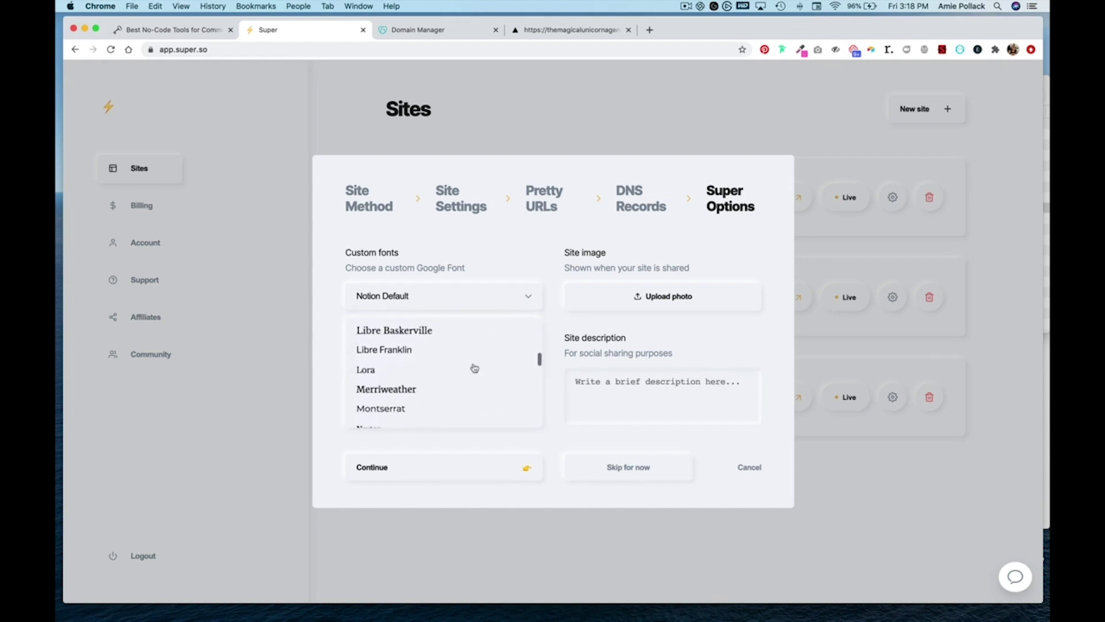
{"action": "left_click", "coordinate": [417, 352]}
- Upload TMUA_ShareLogo.png as the share image, describe the site as 'Unicorn Community', and finish
{"action": "left_click", "coordinate": [627, 299]}
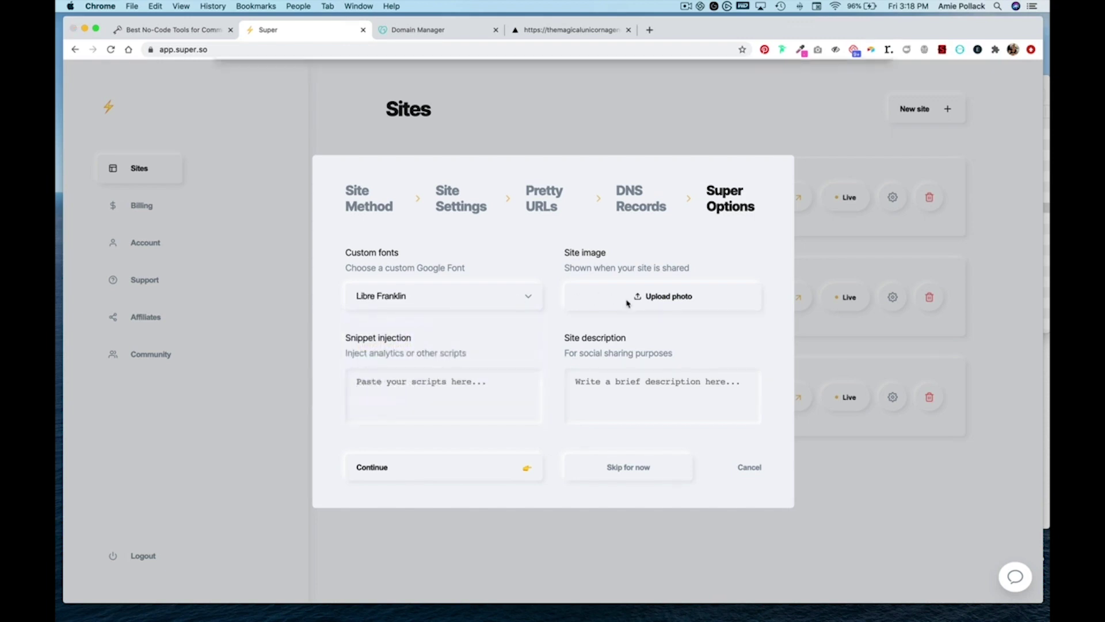
{"action": "left_click", "coordinate": [378, 123]}
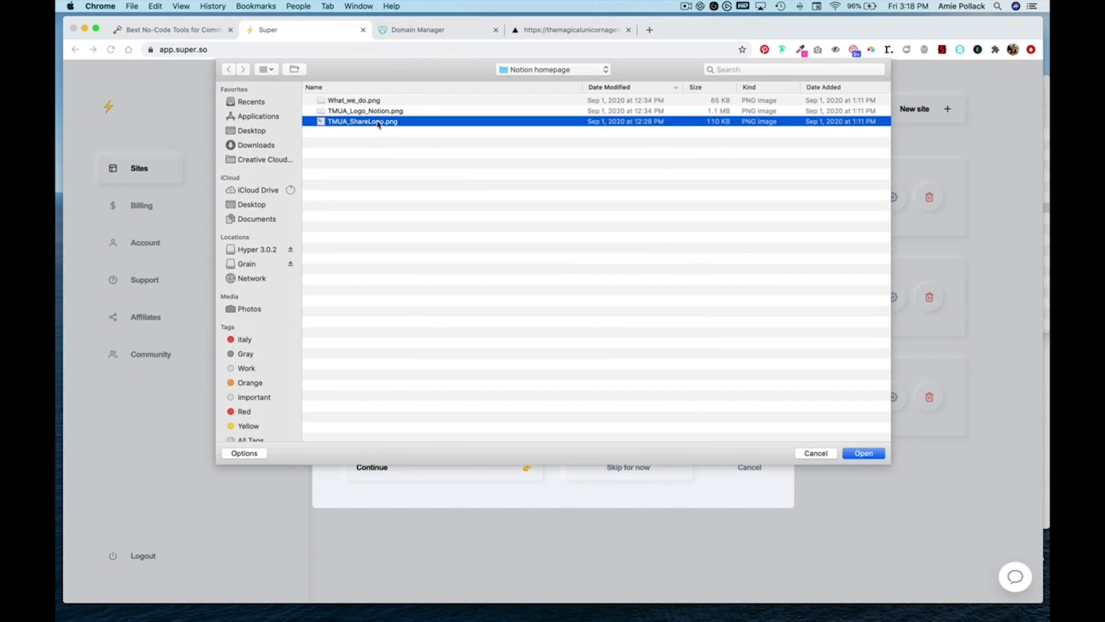
{"action": "left_click", "coordinate": [866, 454]}
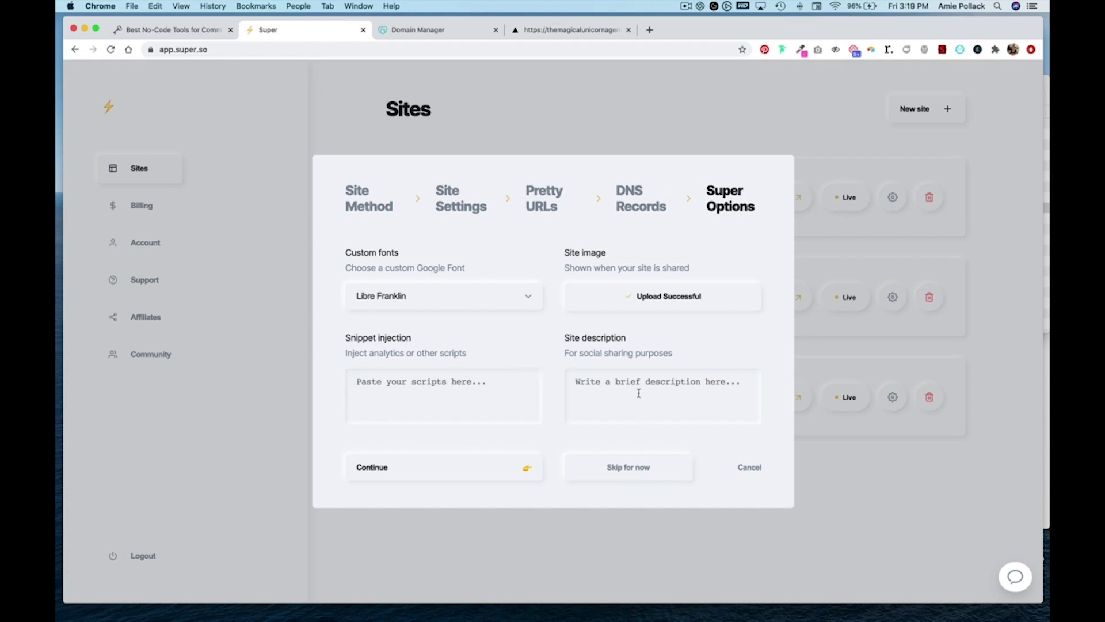
{"action": "type", "text": "Unicorn Community"}
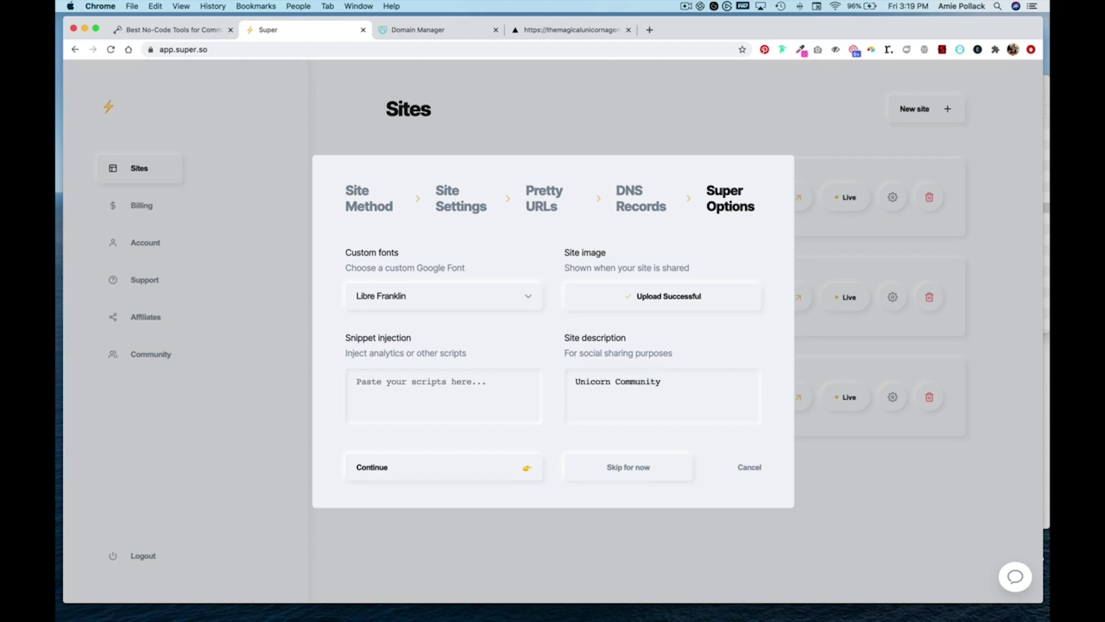
{"action": "left_click", "coordinate": [498, 463]}
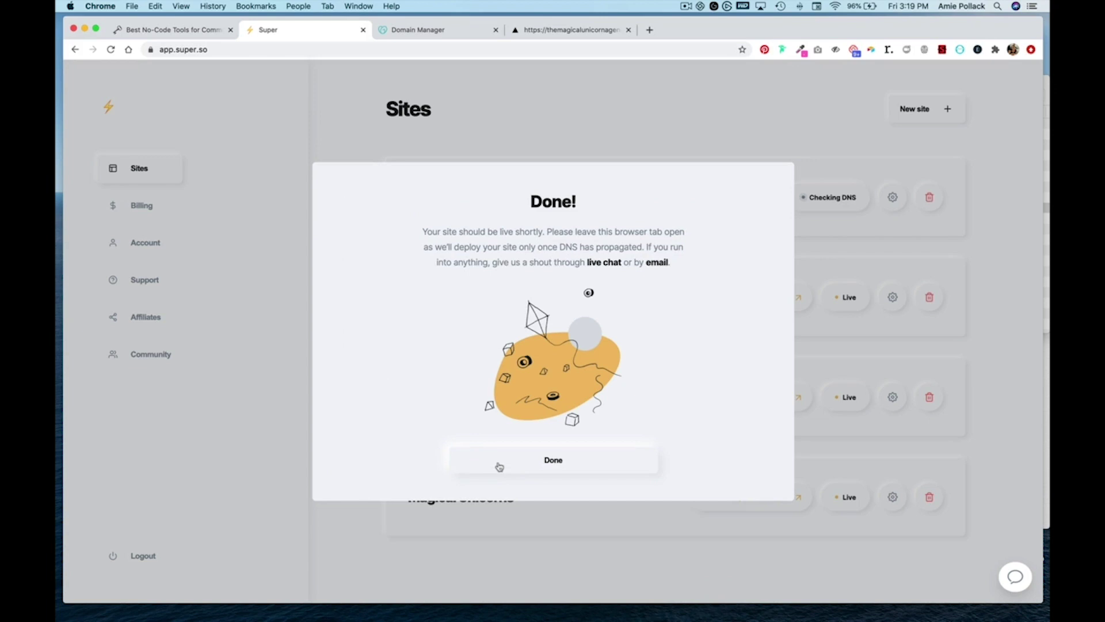
{"action": "left_click", "coordinate": [517, 465]}
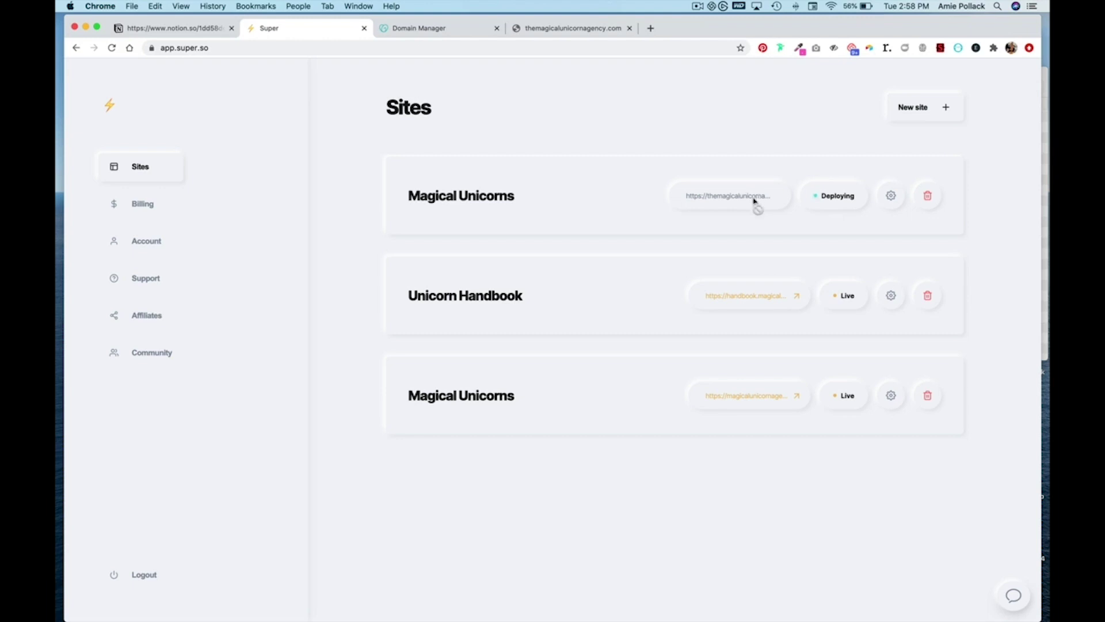
- Recheck the custom domain and GoDaddy DNS records until the Magical Unicorns Super site shows Live
{"action": "left_click", "coordinate": [580, 29]}
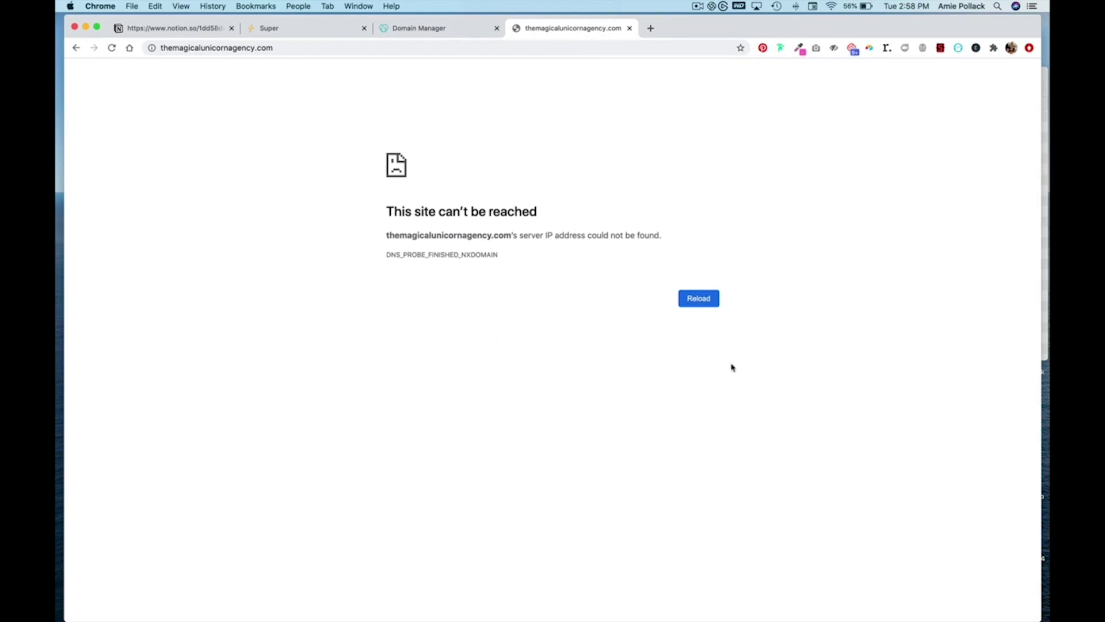
{"action": "left_click", "coordinate": [444, 32]}
{"action": "left_click", "coordinate": [316, 36]}
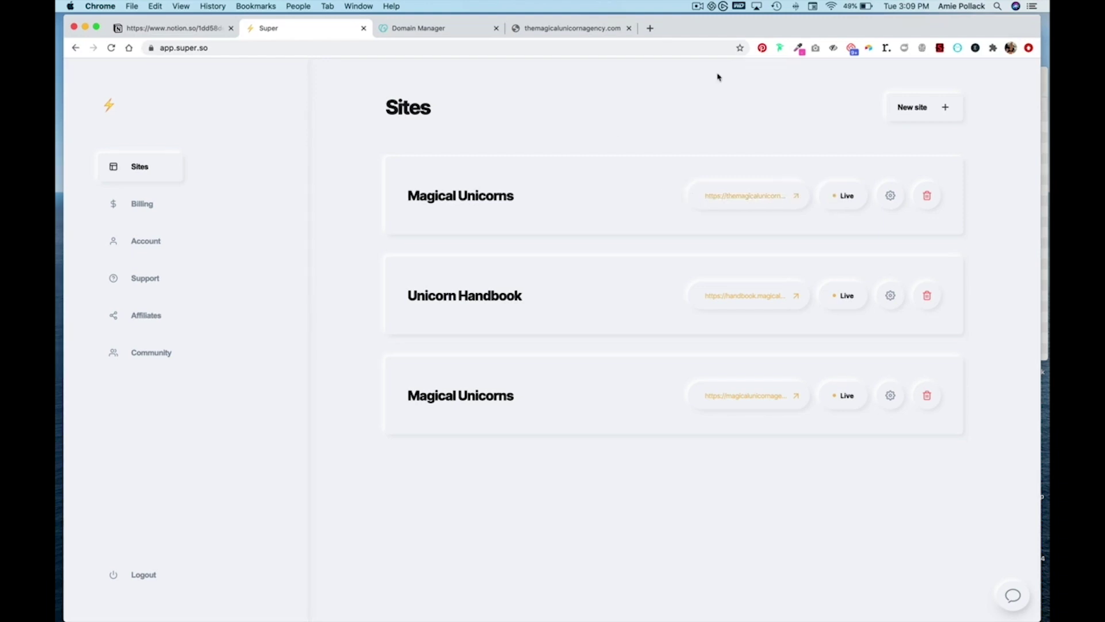
{"action": "left_click", "coordinate": [747, 194]}
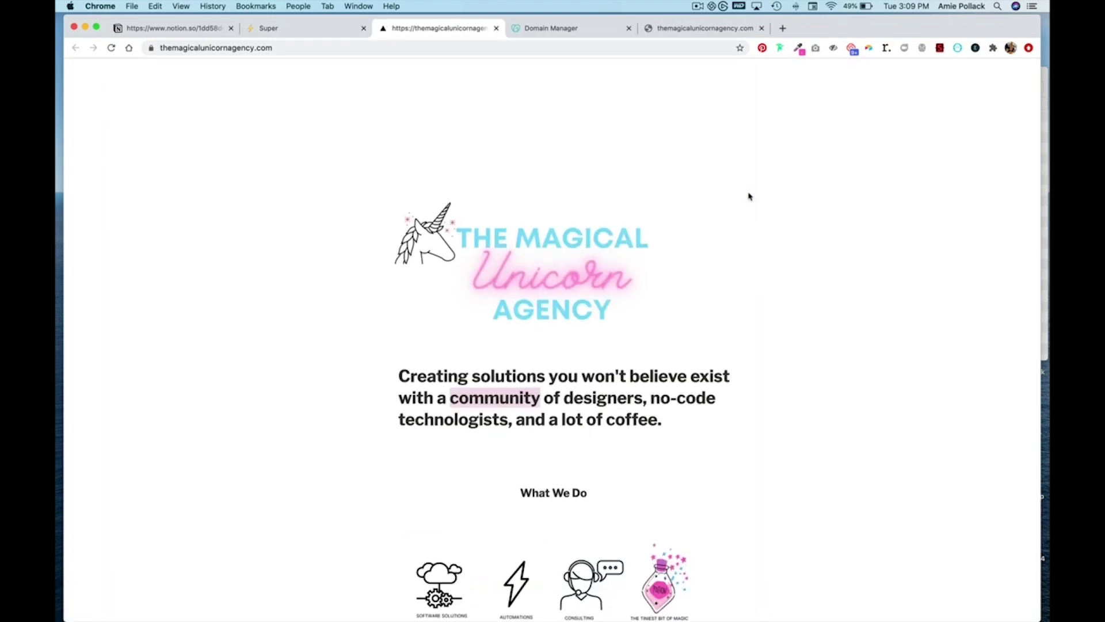
- Scroll through themagicalunicornagency.com reviewing the logo, tagline, service icons, article links and sign-up lines
{"action": "scroll", "coordinate": [748, 197], "scroll_direction": "down", "scroll_amount": 5}
{"action": "scroll", "coordinate": [748, 197], "scroll_direction": "down", "scroll_amount": 5}
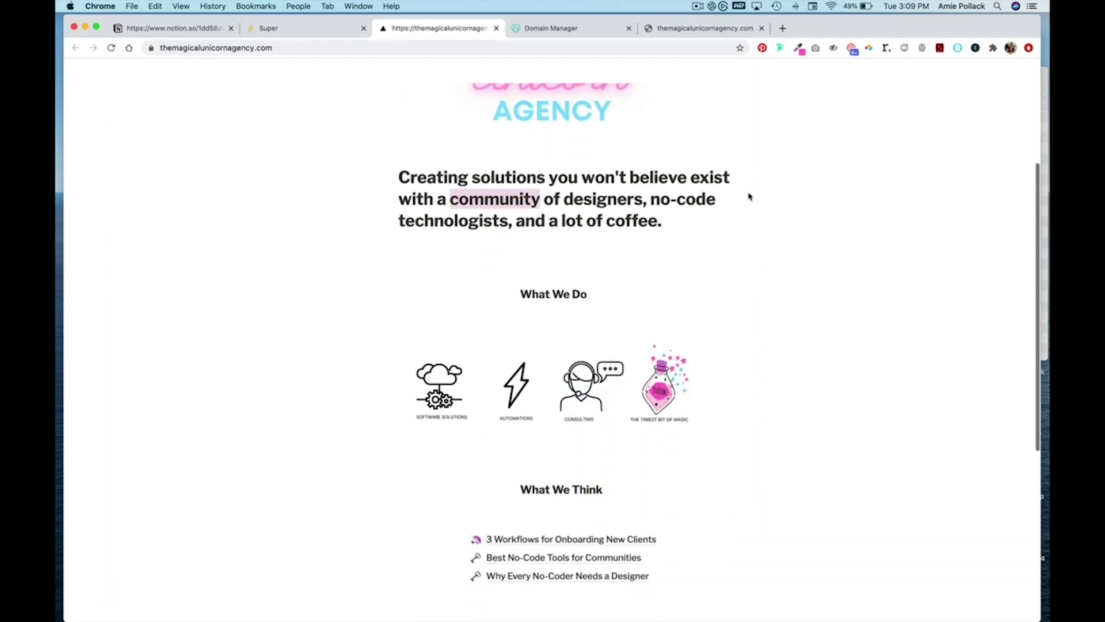
{"action": "scroll", "coordinate": [749, 196], "scroll_direction": "down", "scroll_amount": 3}
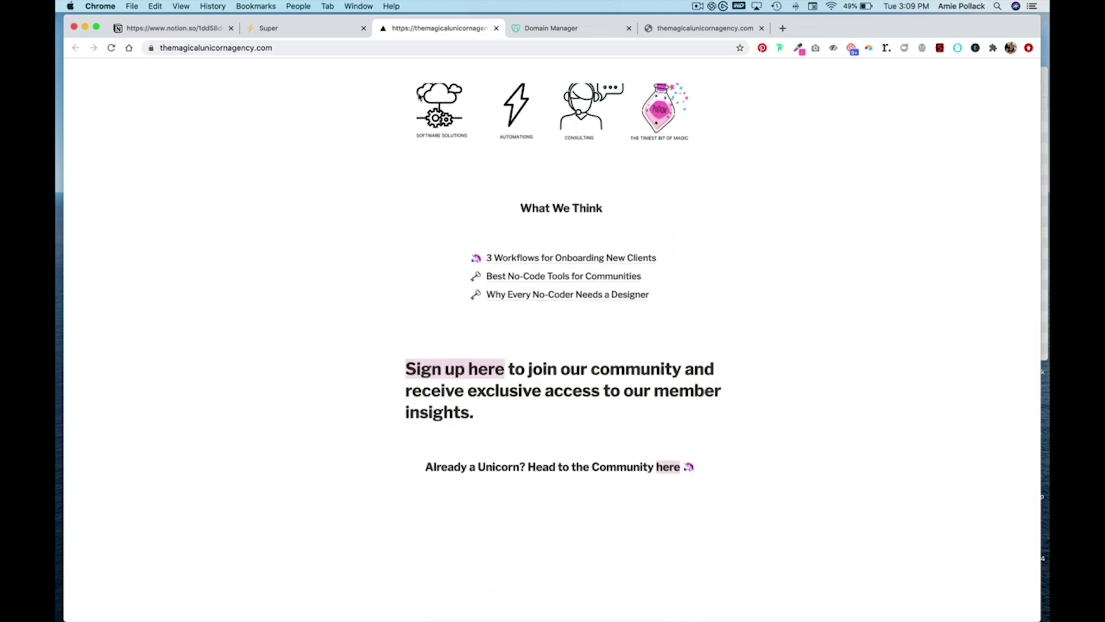
{"action": "scroll", "coordinate": [427, 320], "scroll_direction": "up", "scroll_amount": 1}
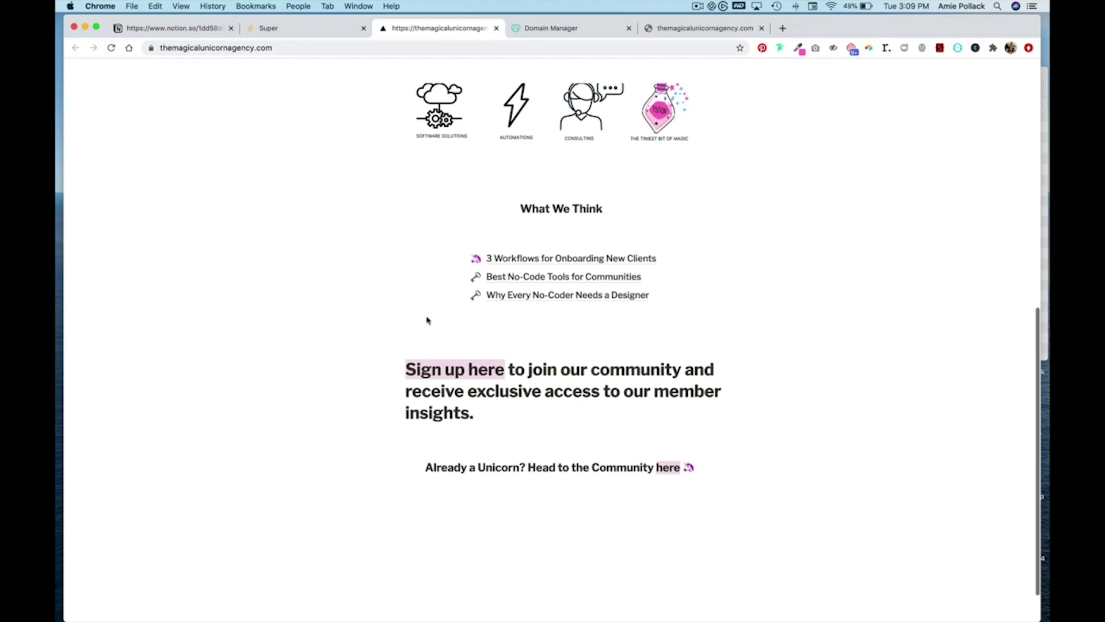
{"action": "scroll", "coordinate": [428, 320], "scroll_direction": "down", "scroll_amount": 2}
{"action": "scroll", "coordinate": [428, 320], "scroll_direction": "up", "scroll_amount": 8}
{"action": "scroll", "coordinate": [428, 320], "scroll_direction": "up", "scroll_amount": 4}
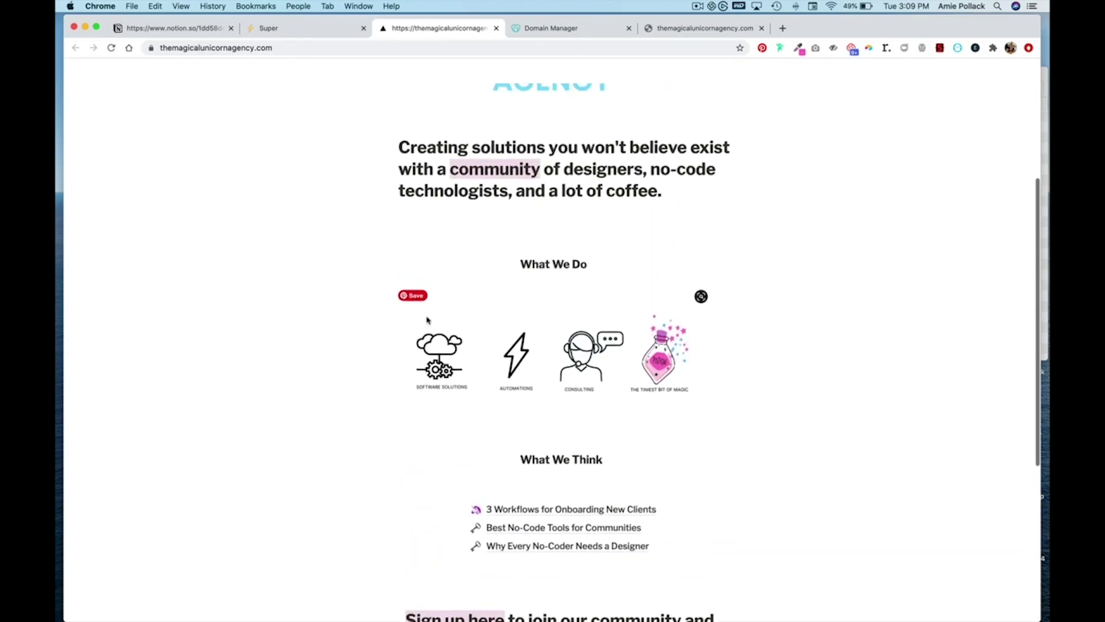
{"action": "scroll", "coordinate": [805, 361], "scroll_direction": "up", "scroll_amount": 2}
{"action": "scroll", "coordinate": [806, 360], "scroll_direction": "up", "scroll_amount": 1}
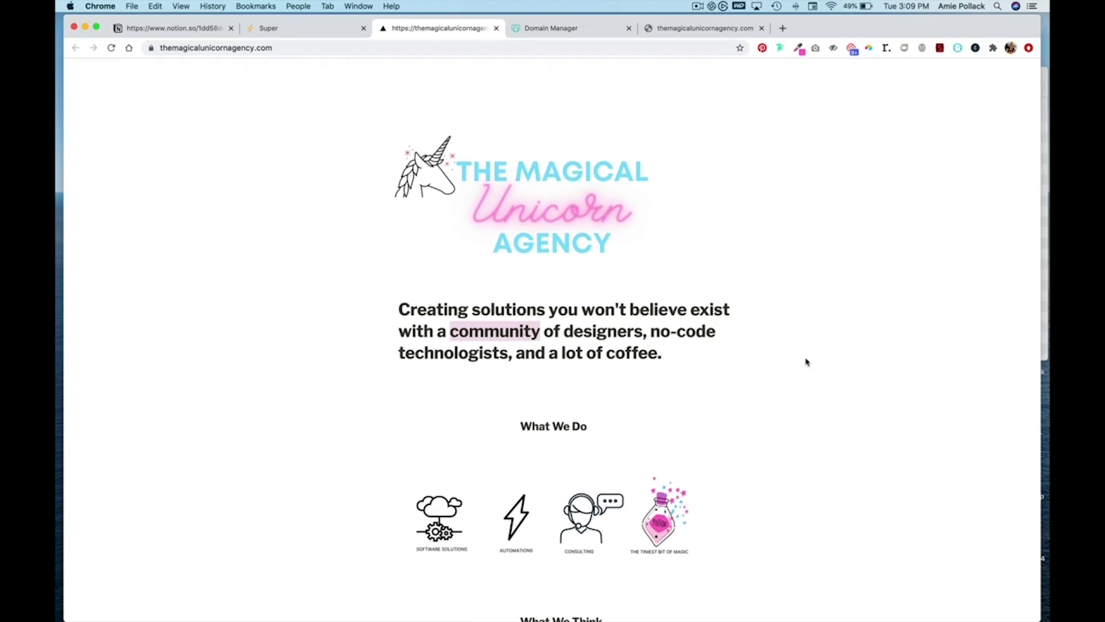
{"action": "scroll", "coordinate": [806, 361], "scroll_direction": "down", "scroll_amount": 2}
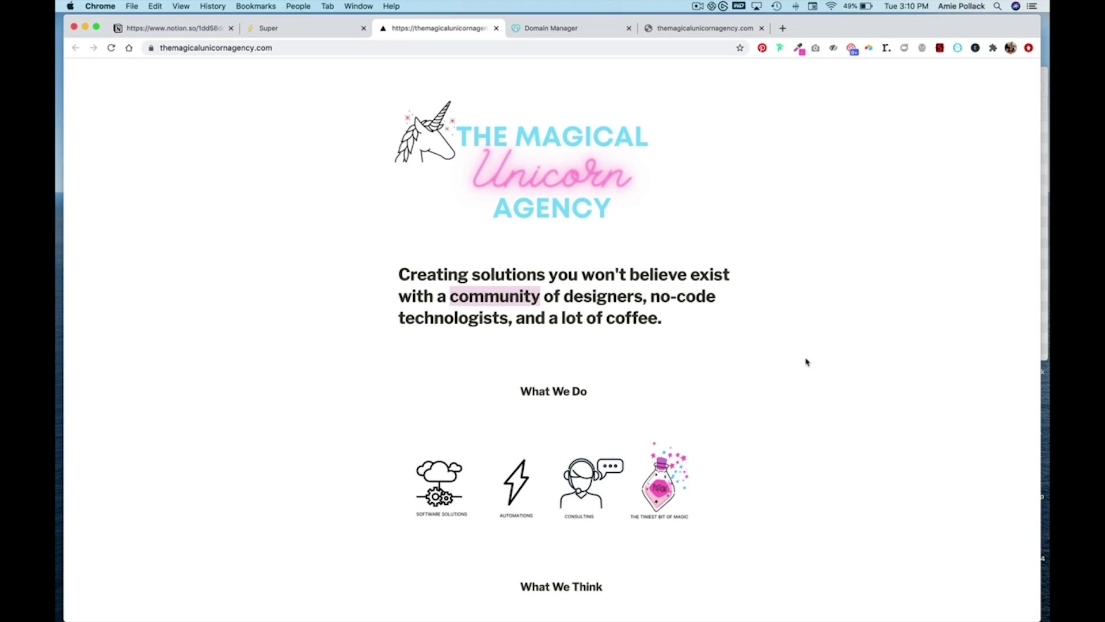